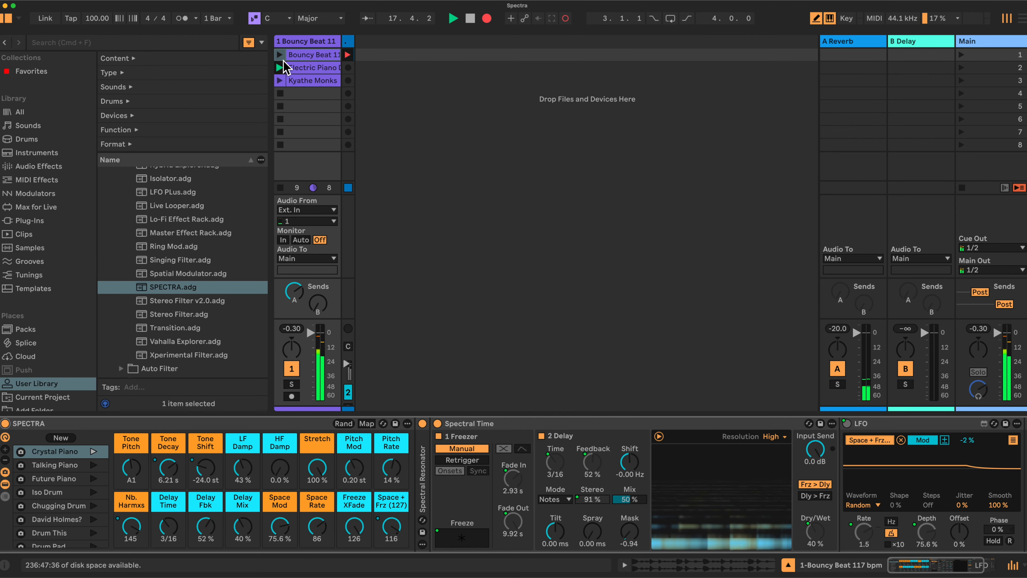
Step: Recall the SPECTRA rack's Iso Drum macro variation, then bypass and re-enable the rack to compare the dry and processed beat
{"action": "left_click", "coordinate": [57, 492]}
{"action": "left_click", "coordinate": [5, 423]}
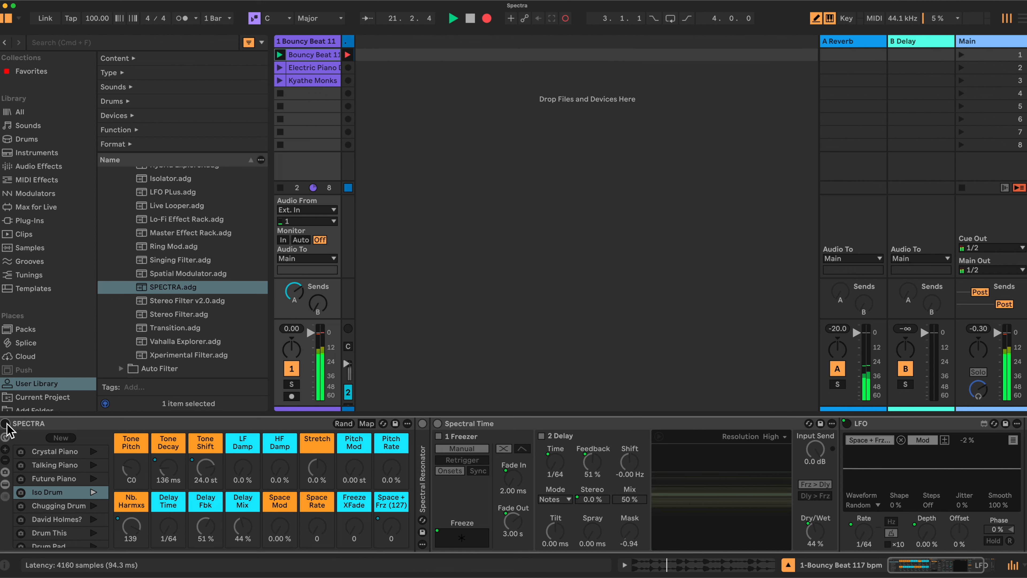
{"action": "left_click", "coordinate": [6, 424]}
Step: Audition the Drum Pad and Becomes Angelic macro variations, turning the bypassed SPECTRA rack back on between them
{"action": "scroll", "coordinate": [57, 483], "scroll_direction": "down", "scroll_amount": 2}
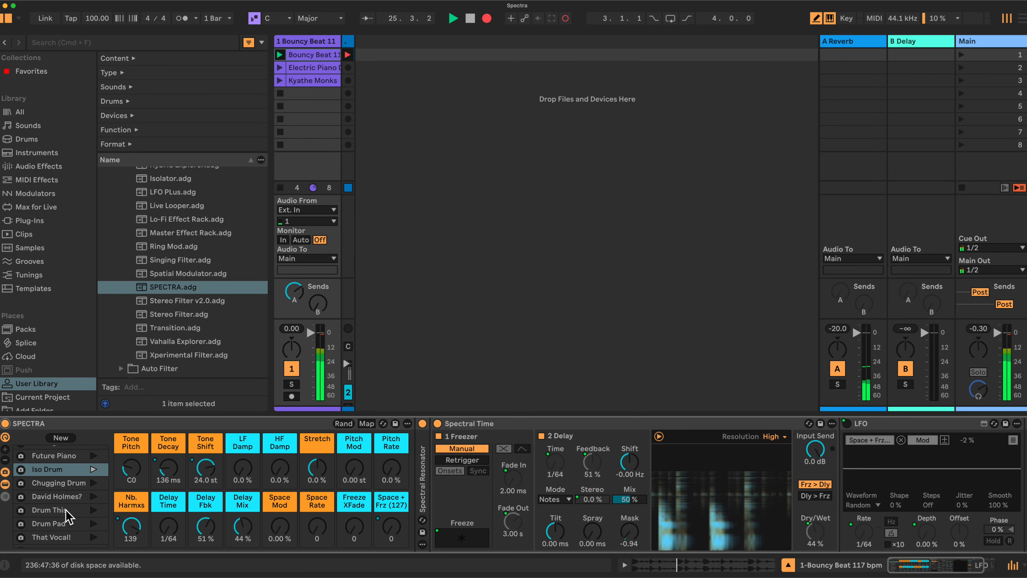
{"action": "left_click", "coordinate": [64, 522]}
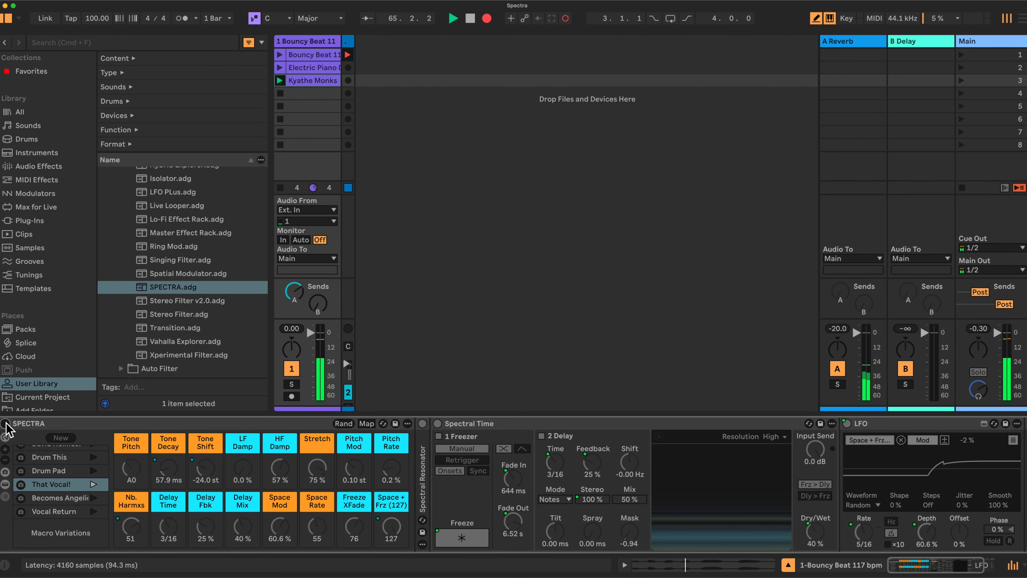
{"action": "left_click", "coordinate": [5, 424]}
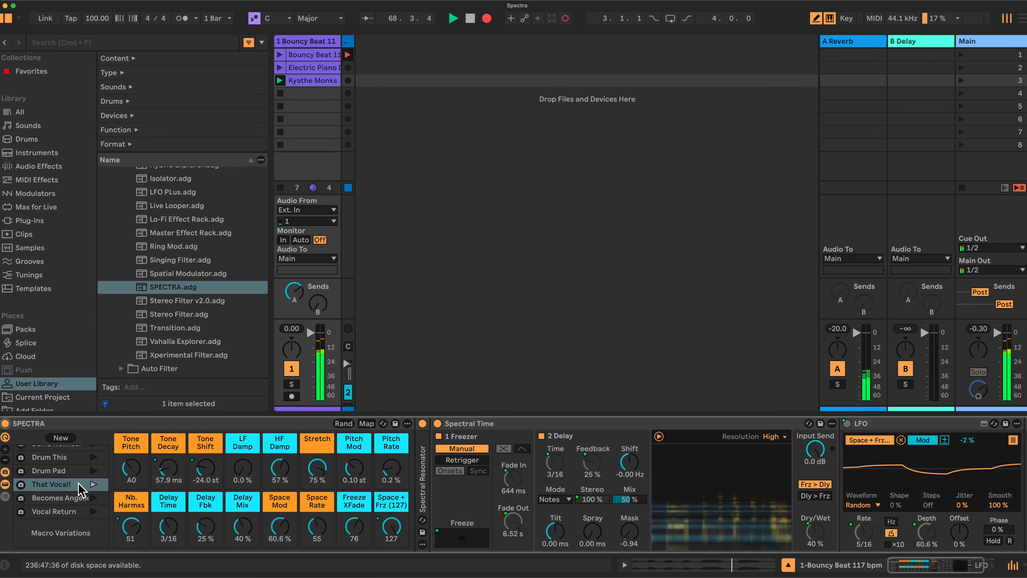
{"action": "left_click", "coordinate": [72, 500]}
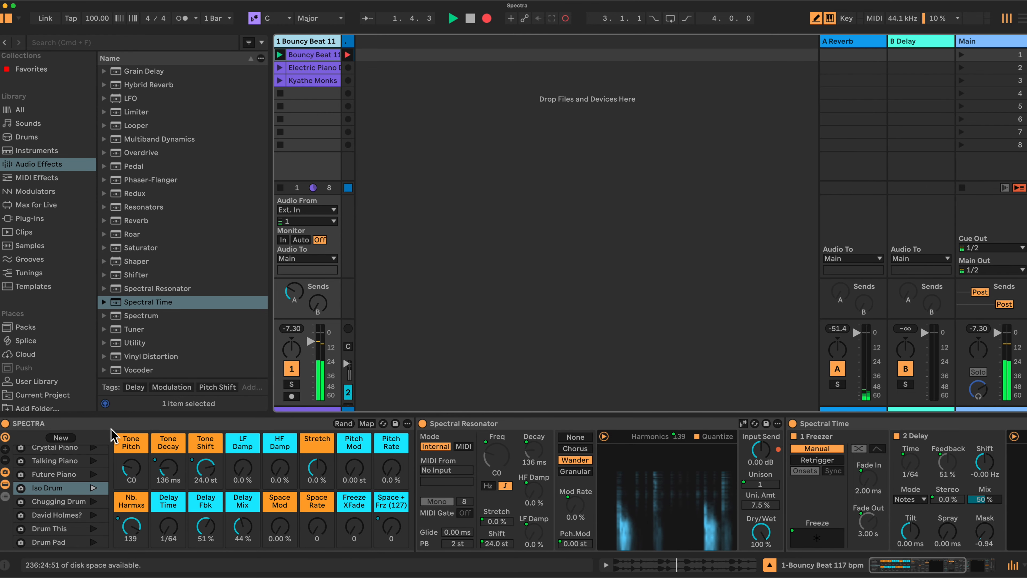
Step: Compare the beat with the SPECTRA rack bypassed and re-enabled, and hide the rack's macro variations list
{"action": "left_click", "coordinate": [5, 424]}
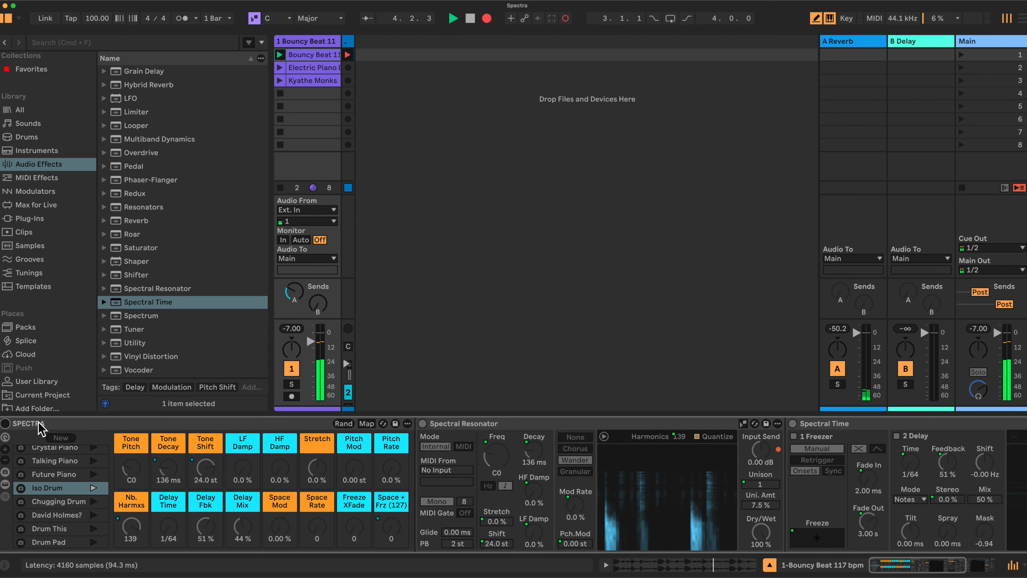
{"action": "left_click", "coordinate": [6, 423]}
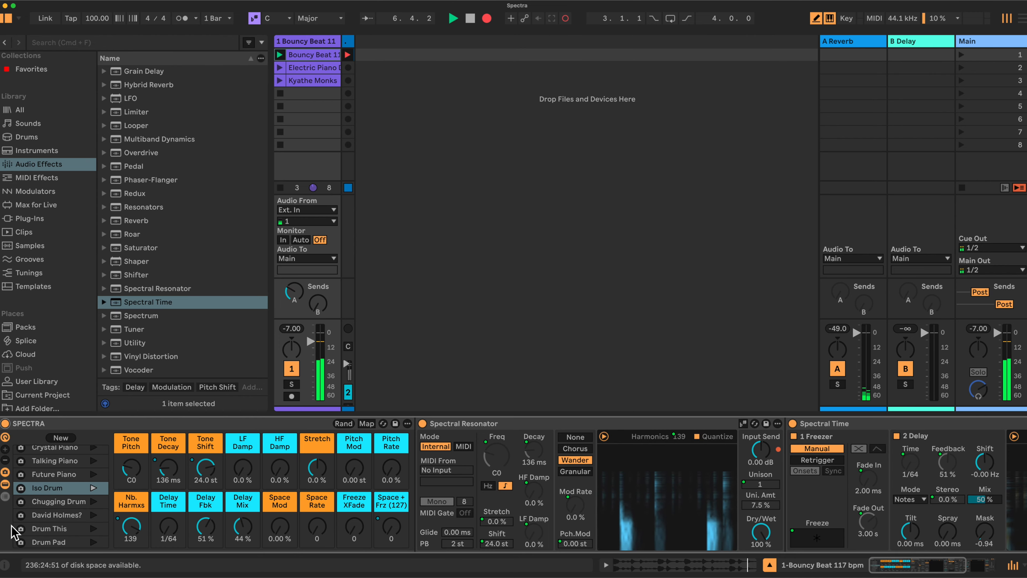
{"action": "left_click", "coordinate": [5, 472]}
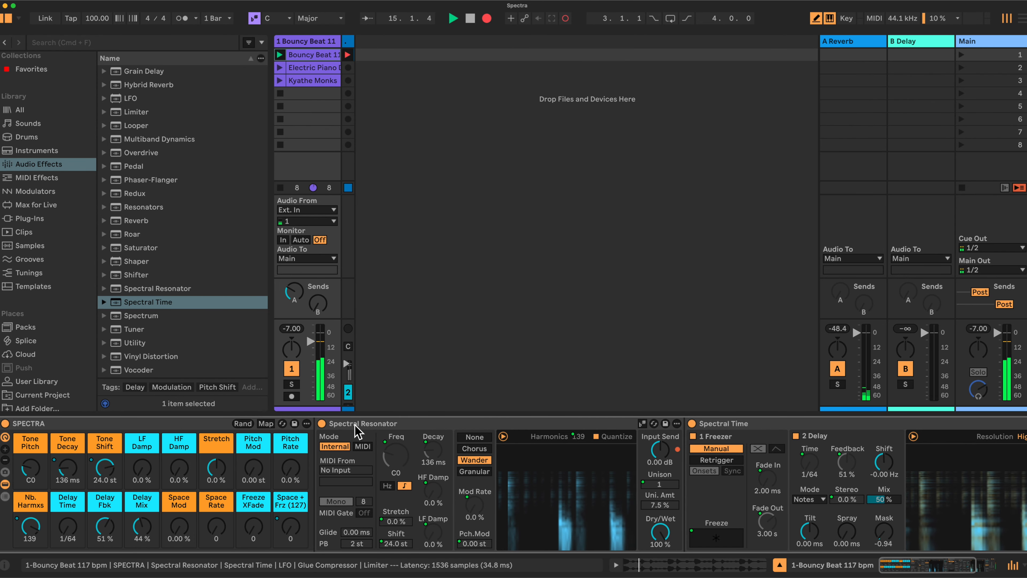
Step: Look over the rack's device chain, then sweep the Tone Pitch macro up to F1 and return it to C0
{"action": "scroll", "coordinate": [425, 428], "scroll_direction": "right", "scroll_amount": 5}
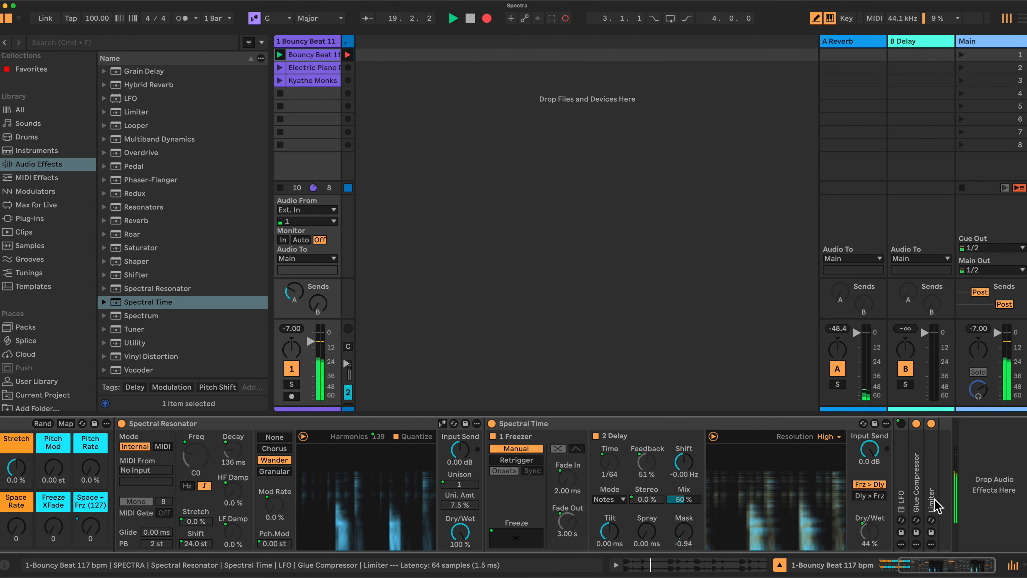
{"action": "scroll", "coordinate": [744, 471], "scroll_direction": "left", "scroll_amount": 2}
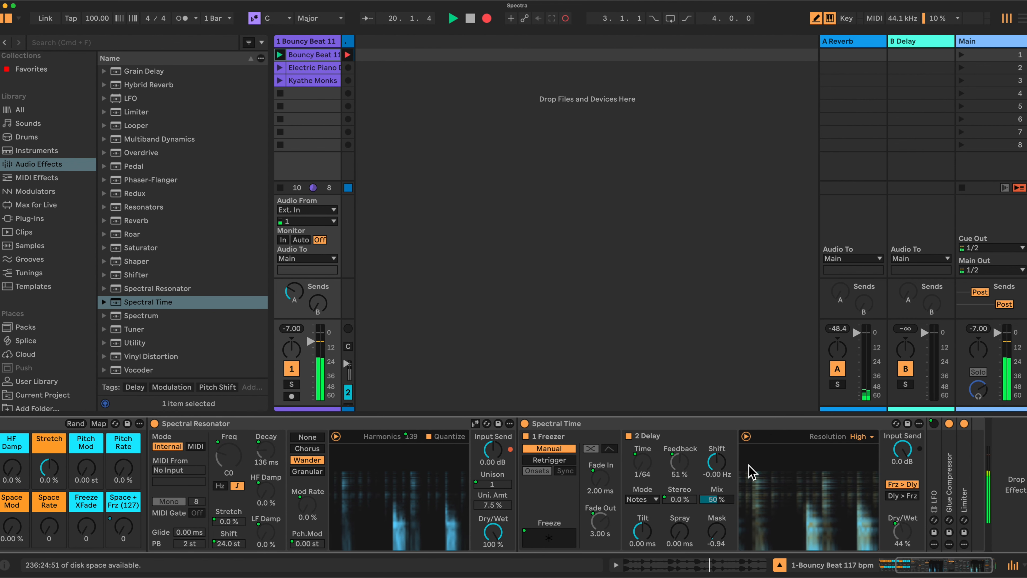
{"action": "scroll", "coordinate": [695, 447], "scroll_direction": "left", "scroll_amount": 5}
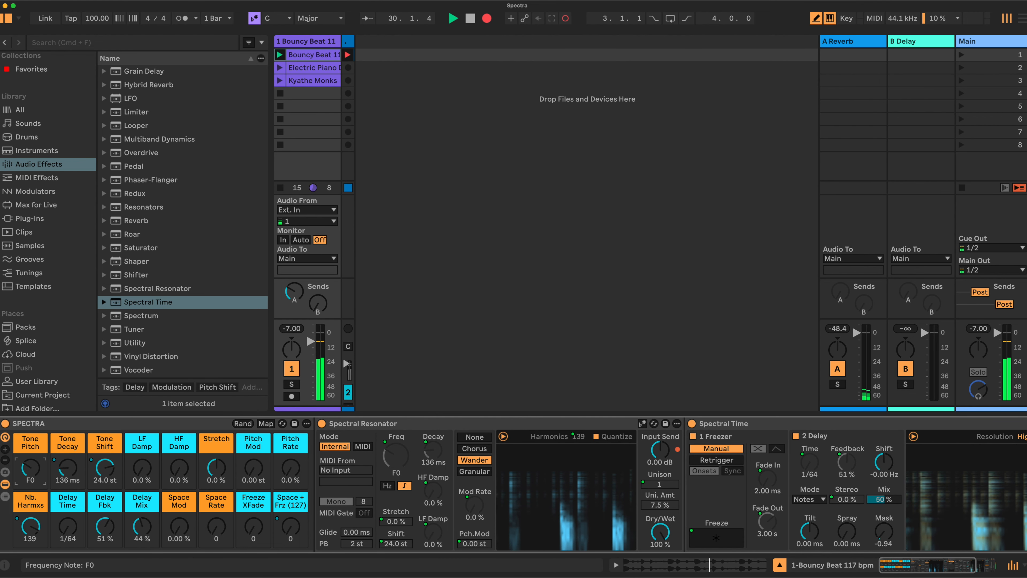
{"action": "left_click_drag", "start_coordinate": [30, 468], "coordinate": [31, 459]}
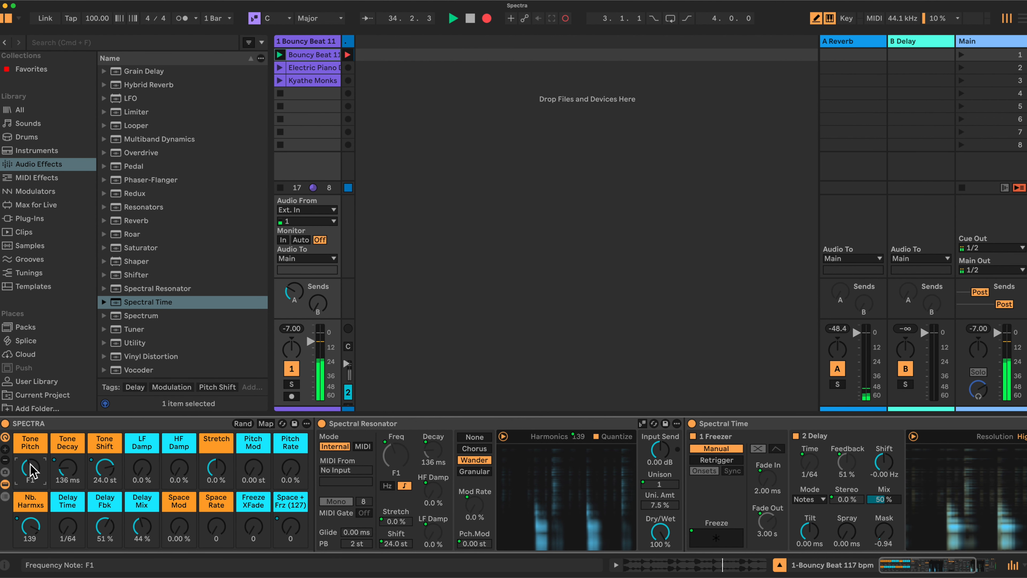
{"action": "left_click_drag", "start_coordinate": [30, 467], "coordinate": [30, 469]}
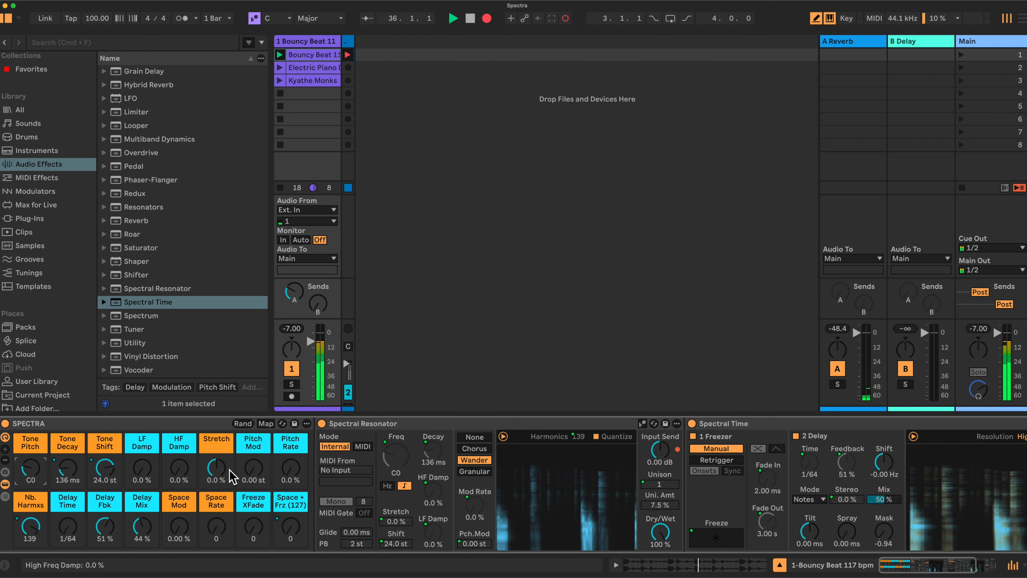
Step: Collapse the Spectral Resonator device and sweep the Nb. Harmxs macro up to 235 and down to 6
{"action": "double_click", "coordinate": [513, 421]}
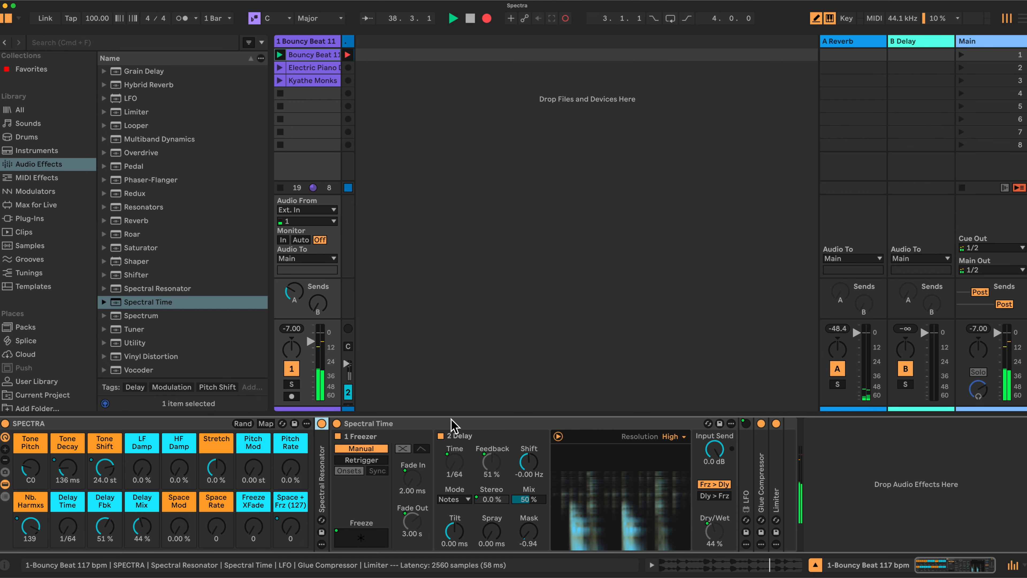
{"action": "left_click", "coordinate": [425, 425]}
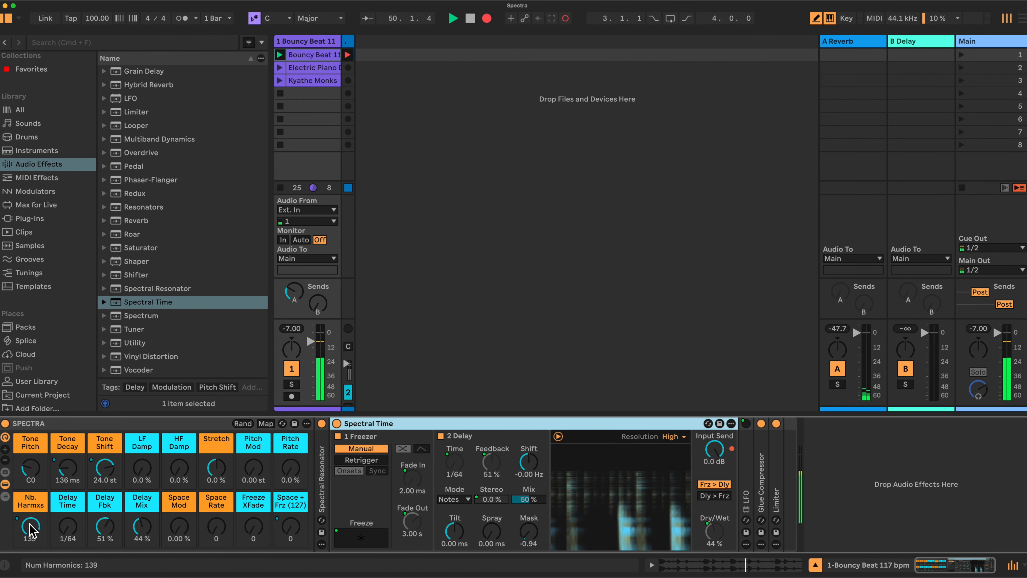
{"action": "left_click_drag", "start_coordinate": [30, 528], "coordinate": [30, 502]}
{"action": "double_click", "coordinate": [318, 495]}
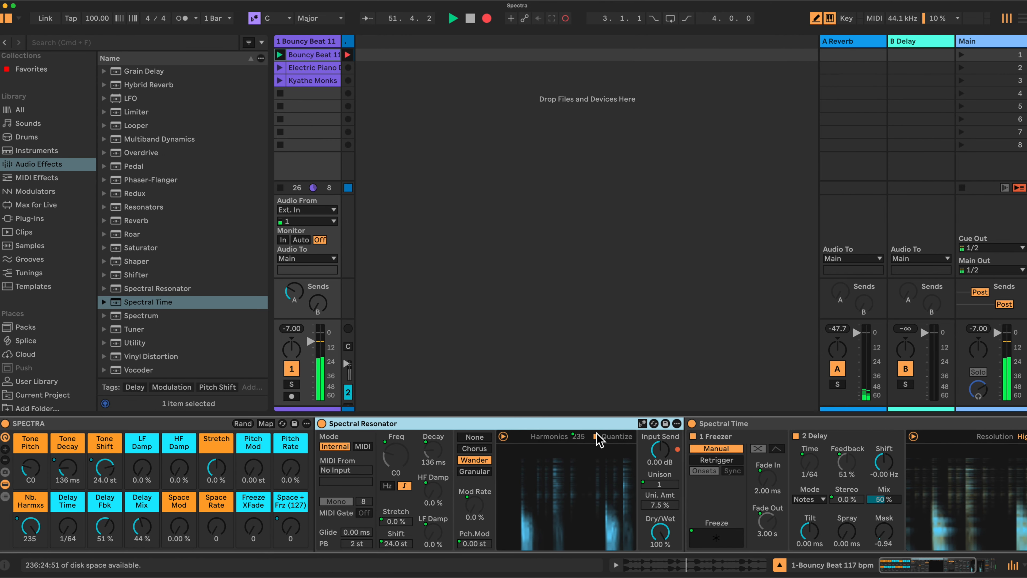
{"action": "double_click", "coordinate": [536, 426]}
{"action": "left_click_drag", "start_coordinate": [29, 527], "coordinate": [29, 575]}
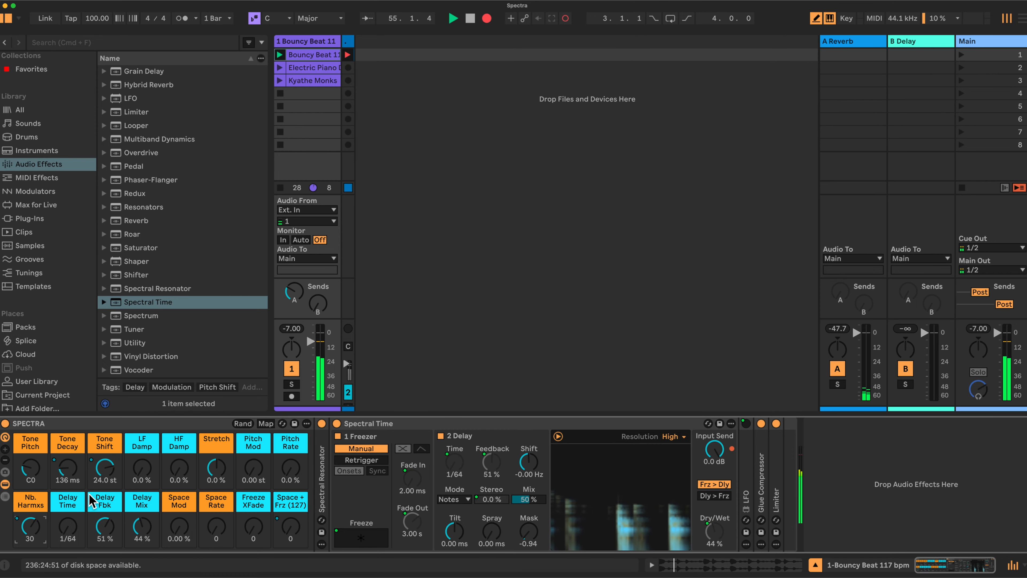
{"action": "left_click_drag", "start_coordinate": [30, 526], "coordinate": [29, 529]}
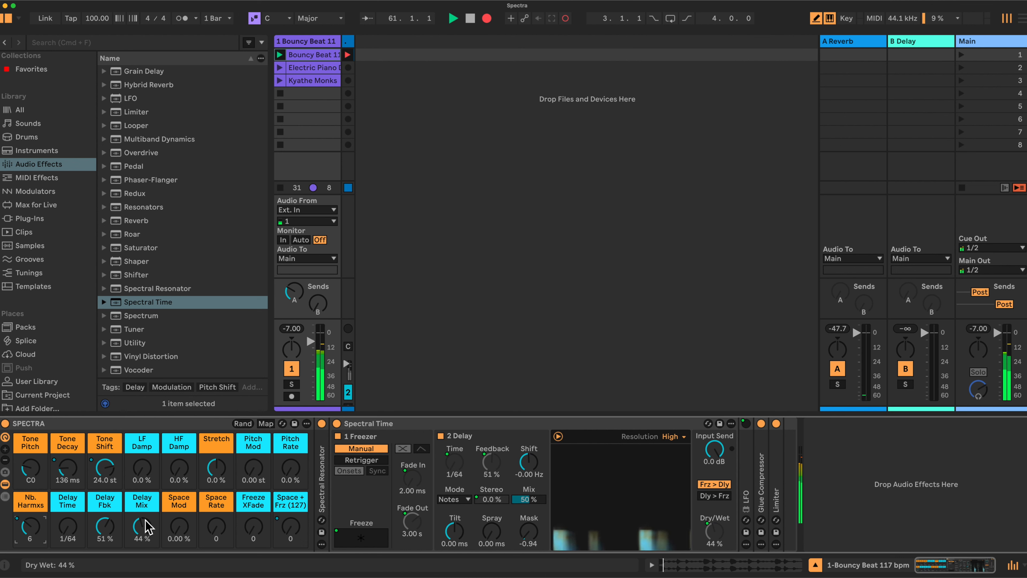
Step: Try the Delay Mix macro at 0%, raise it to 100%, and set Delay Fbk to 85%
{"action": "left_click_drag", "start_coordinate": [143, 526], "coordinate": [144, 562]}
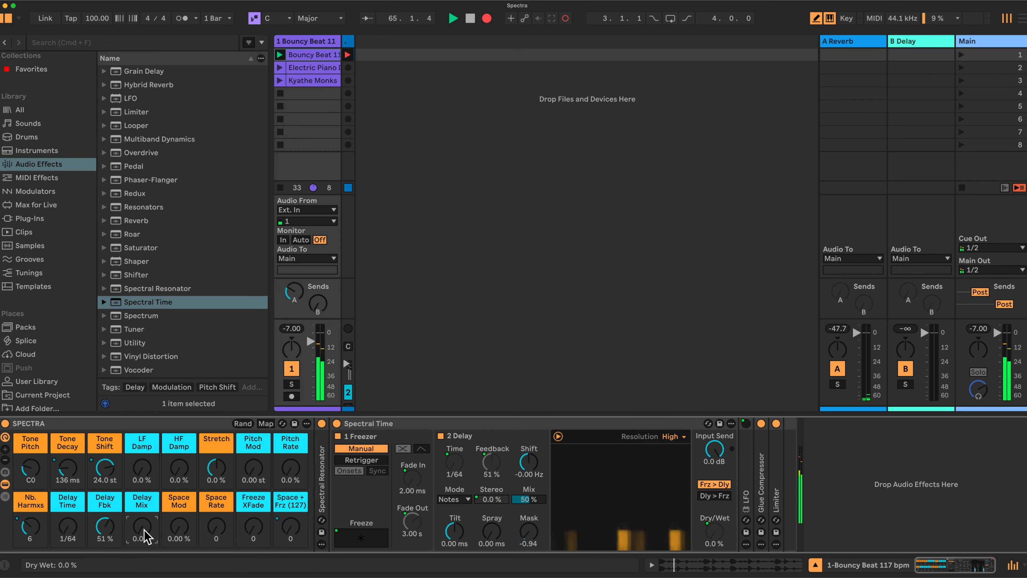
{"action": "mouse_move", "coordinate": [142, 526]}
{"action": "left_mouse_down"}
{"action": "mouse_move", "coordinate": [141, 513]}
{"action": "mouse_move", "coordinate": [141, 523]}
{"action": "left_mouse_up"}
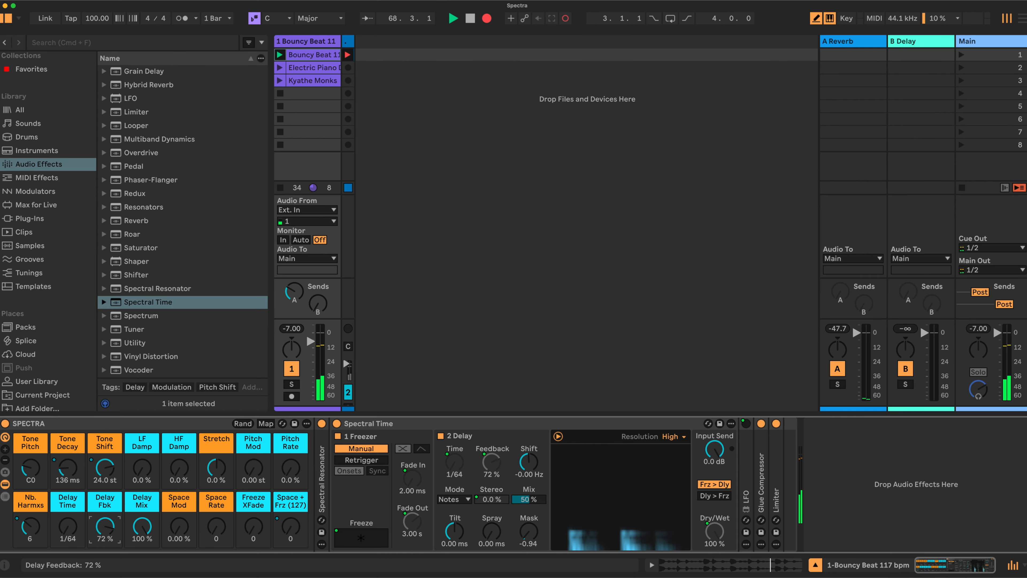
{"action": "left_click_drag", "start_coordinate": [105, 526], "coordinate": [105, 524]}
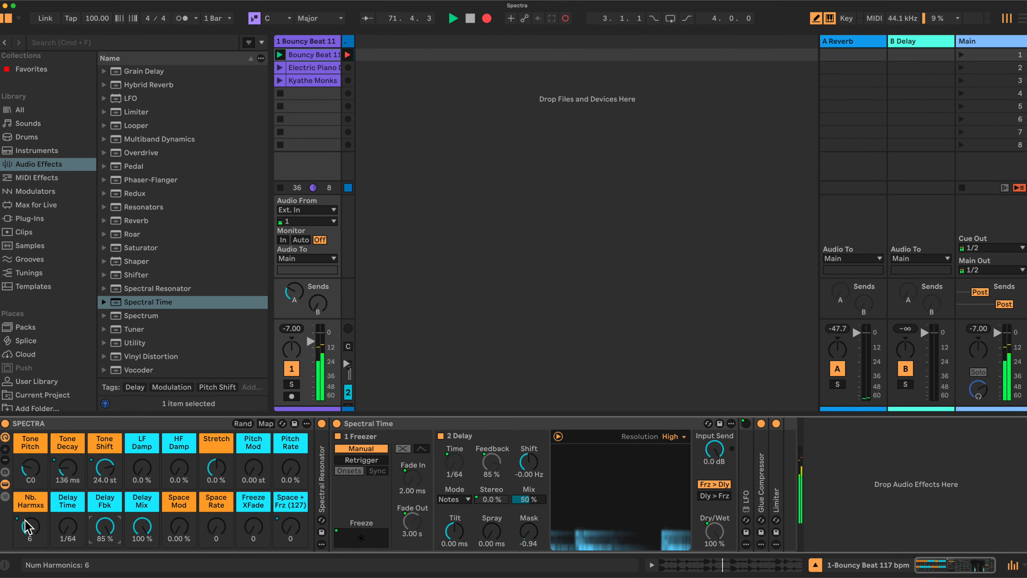
Step: Raise the Nb. Harmxs macro gradually to 127, then drop Delay Mix to 0% and set it to 20%
{"action": "left_click_drag", "start_coordinate": [30, 526], "coordinate": [30, 513]}
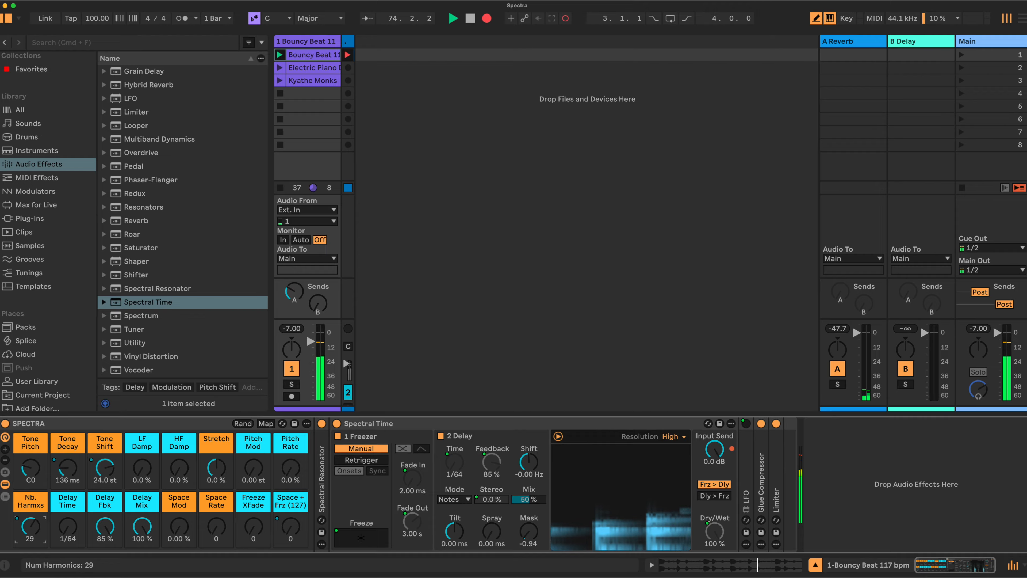
{"action": "left_click_drag", "start_coordinate": [31, 514], "coordinate": [30, 494]}
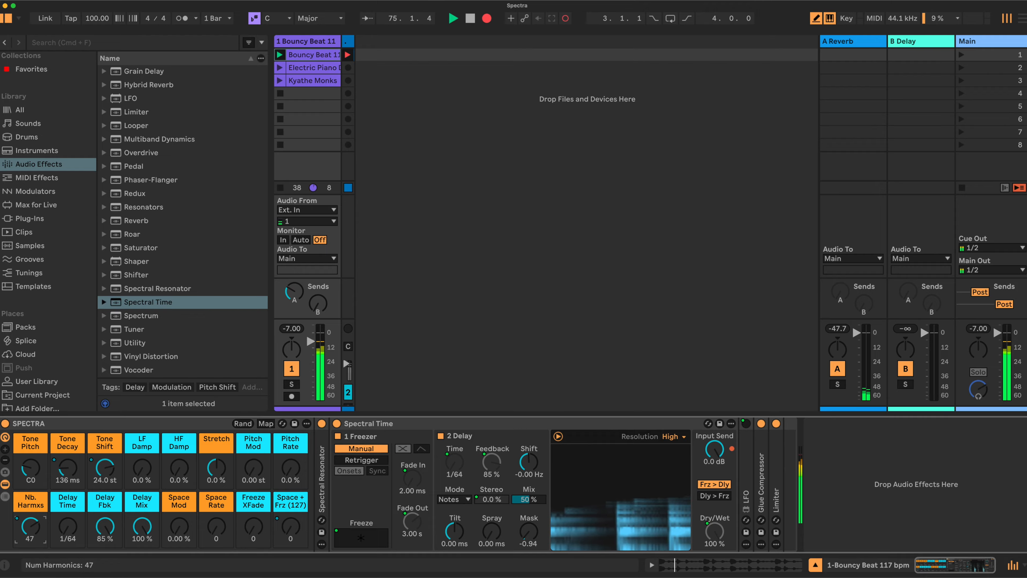
{"action": "mouse_move", "coordinate": [30, 527]}
{"action": "left_mouse_down"}
{"action": "mouse_move", "coordinate": [30, 502]}
{"action": "mouse_move", "coordinate": [32, 536]}
{"action": "mouse_move", "coordinate": [32, 520]}
{"action": "left_mouse_up"}
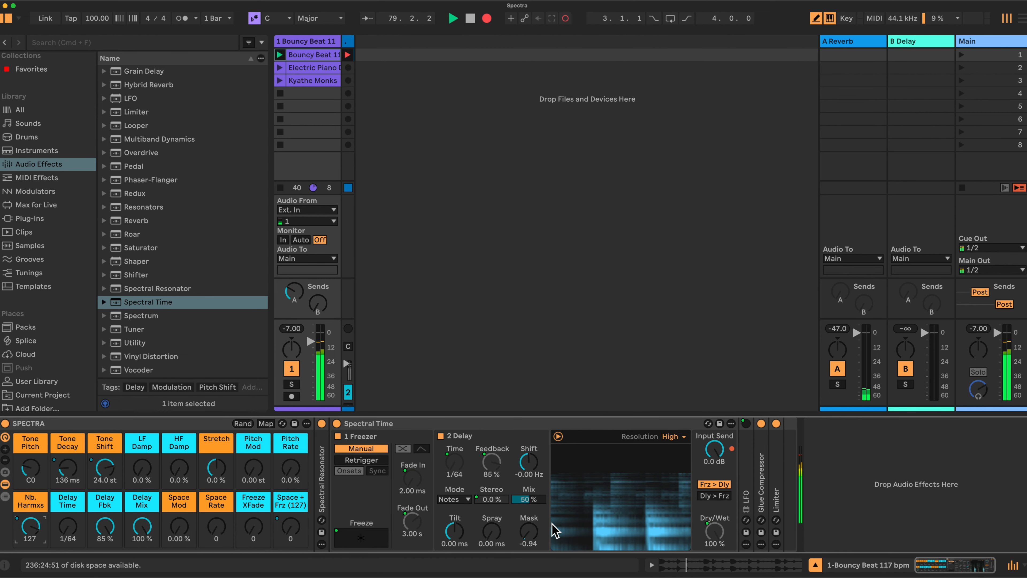
{"action": "left_click_drag", "start_coordinate": [141, 526], "coordinate": [141, 542]}
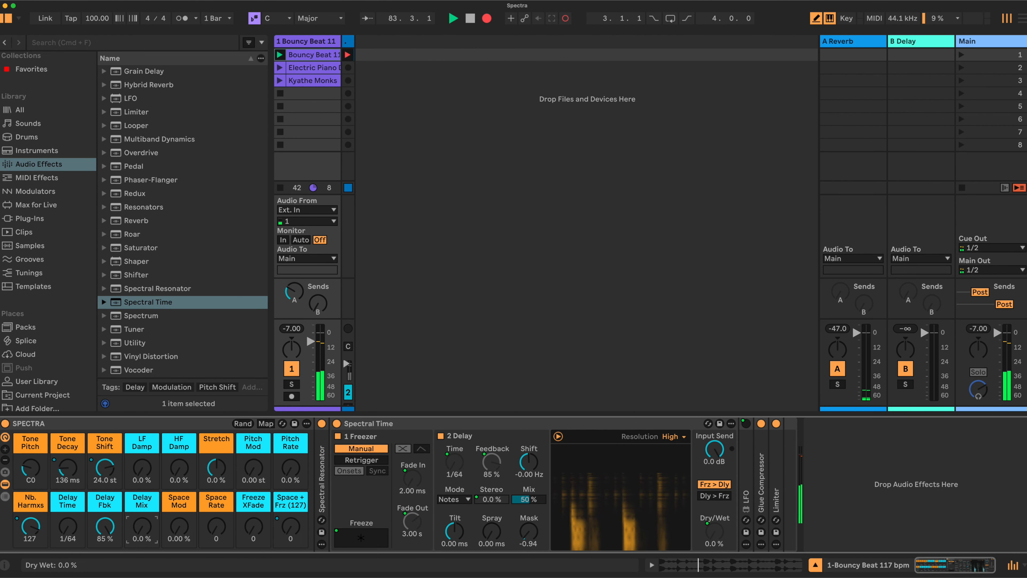
{"action": "mouse_move", "coordinate": [141, 526]}
{"action": "left_mouse_down"}
{"action": "mouse_move", "coordinate": [142, 510]}
{"action": "mouse_move", "coordinate": [141, 539]}
{"action": "left_mouse_up"}
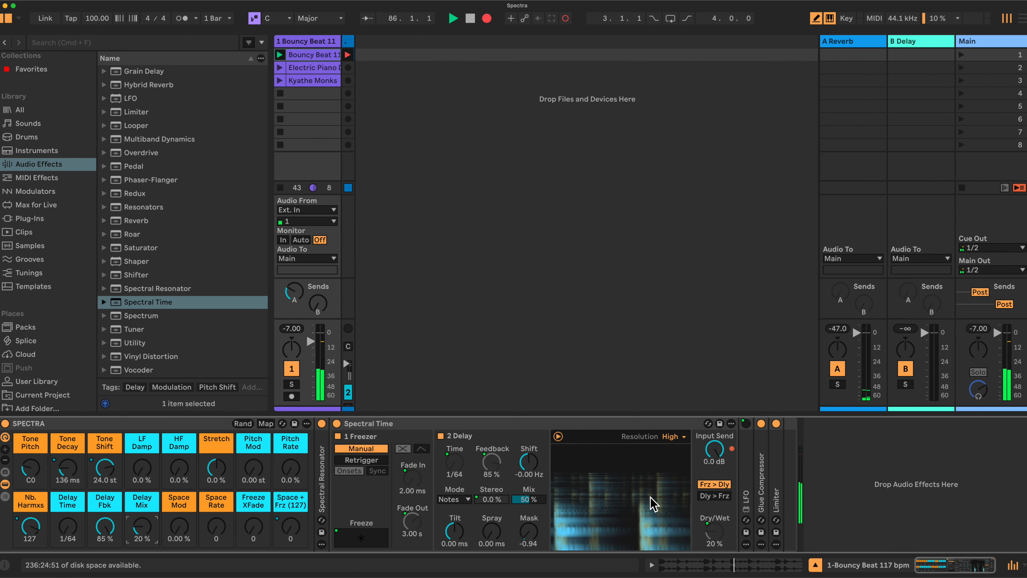
Step: Sweep Nb. Harmxs down to 14 and up to 256, expand Spectral Resonator, and set the macro to 133
{"action": "left_click_drag", "start_coordinate": [30, 526], "coordinate": [30, 558]}
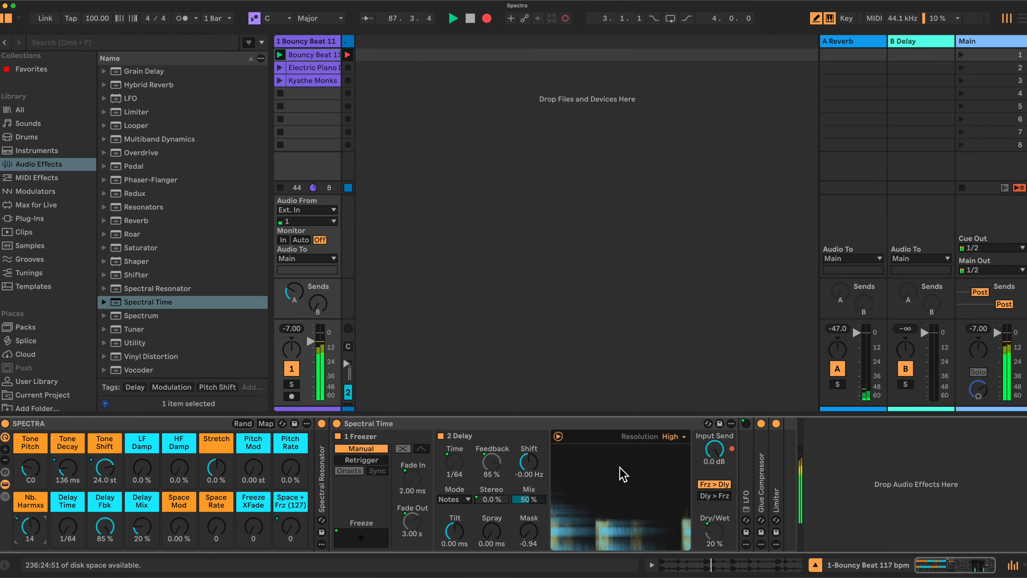
{"action": "left_click_drag", "start_coordinate": [30, 525], "coordinate": [30, 498]}
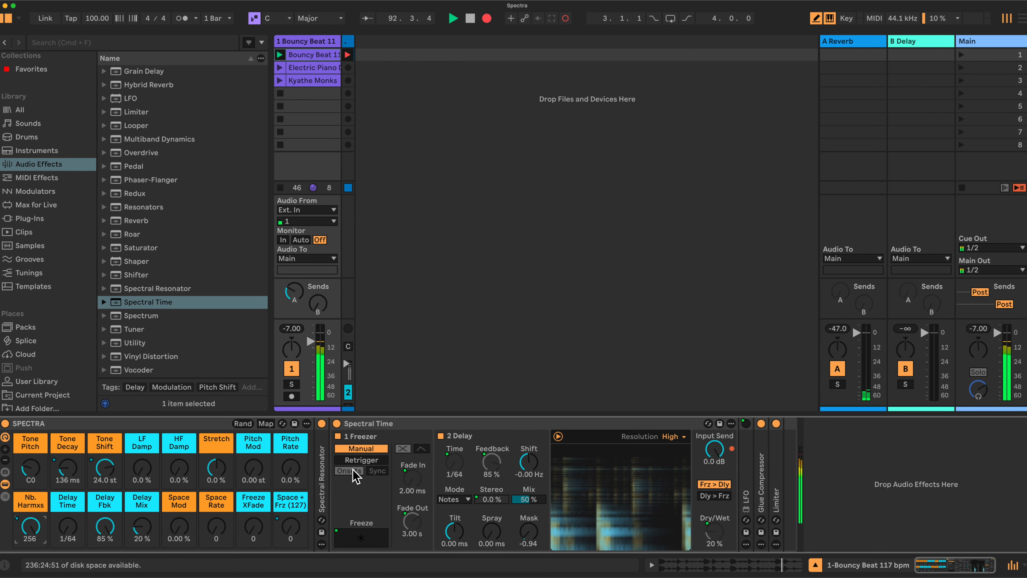
{"action": "double_click", "coordinate": [323, 481]}
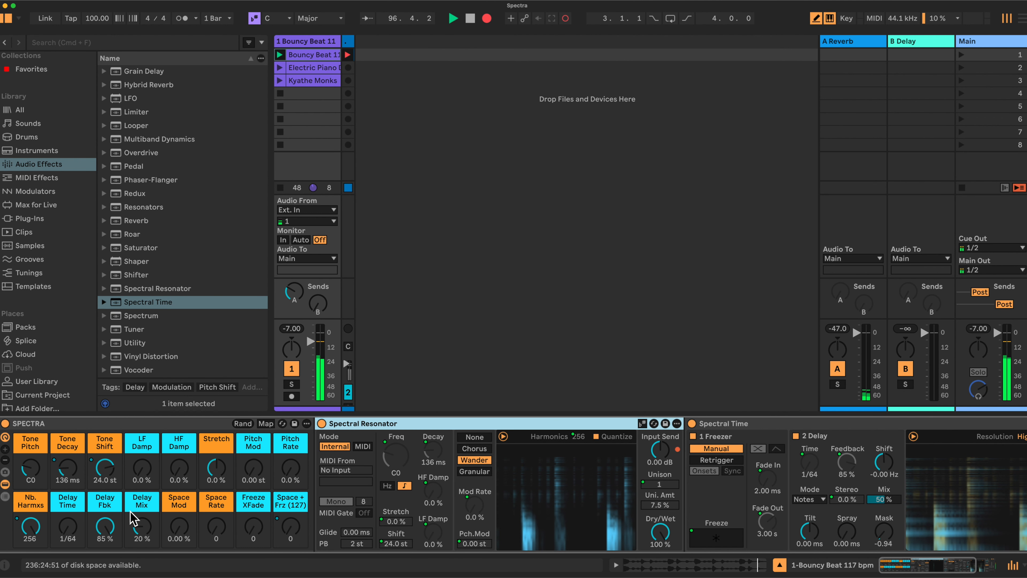
{"action": "left_click_drag", "start_coordinate": [30, 538], "coordinate": [30, 556]}
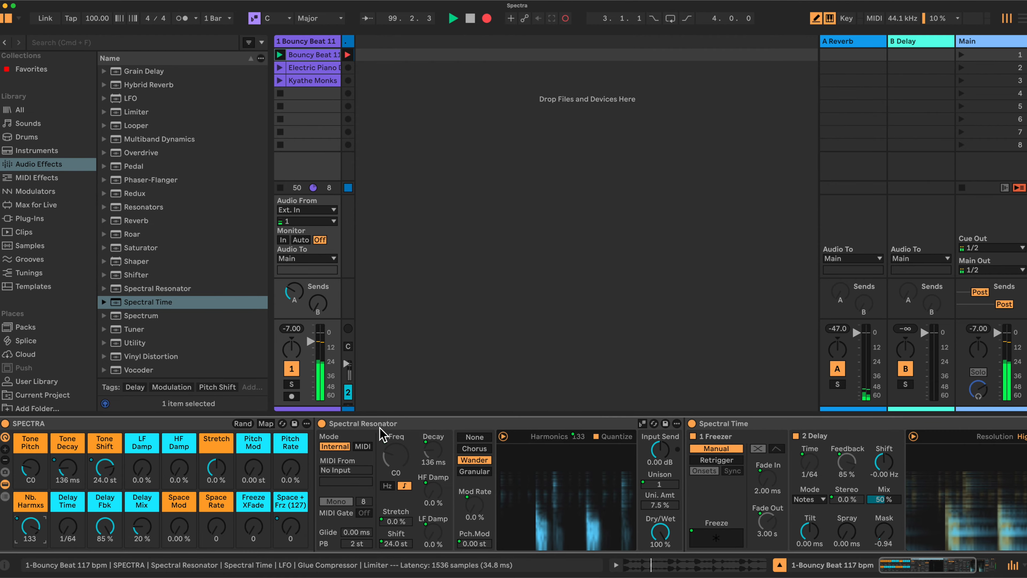
Step: Lower the Tone Pitch macro to C-2, raise it to A1, and lengthen Tone Decay to about 3.65 s
{"action": "left_click_drag", "start_coordinate": [33, 471], "coordinate": [33, 477]}
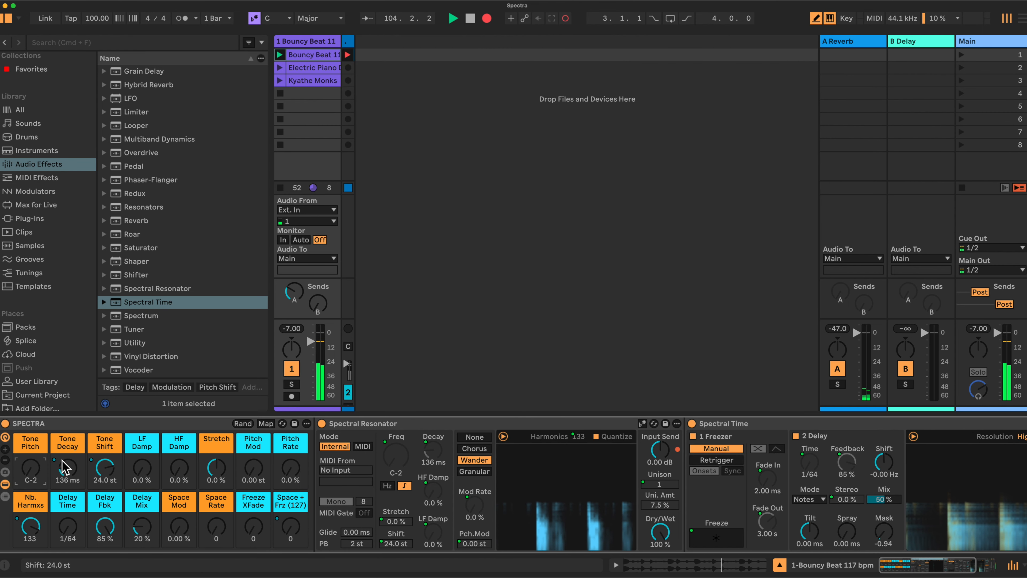
{"action": "left_click_drag", "start_coordinate": [30, 469], "coordinate": [30, 447]}
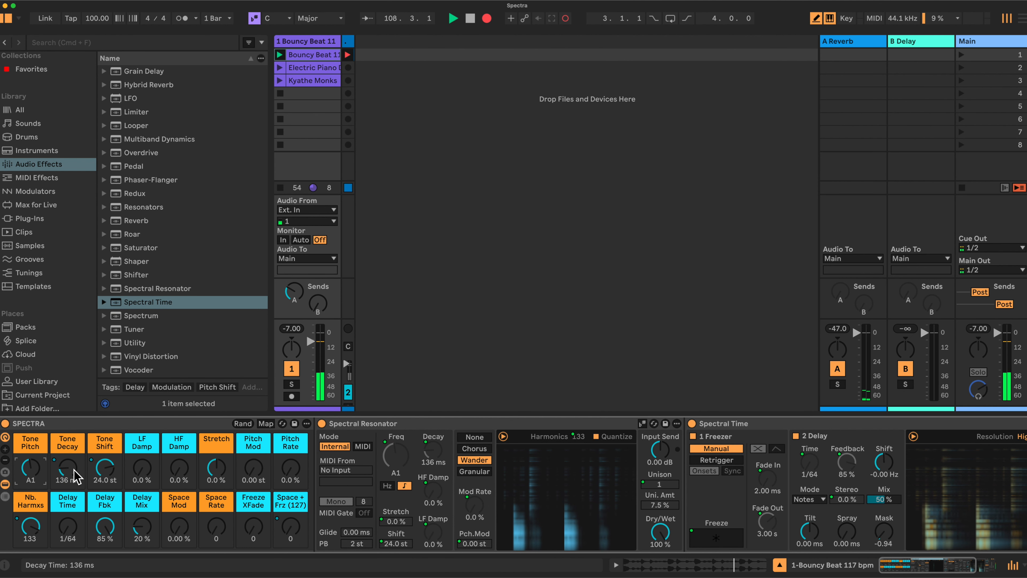
{"action": "left_click_drag", "start_coordinate": [69, 471], "coordinate": [69, 437]}
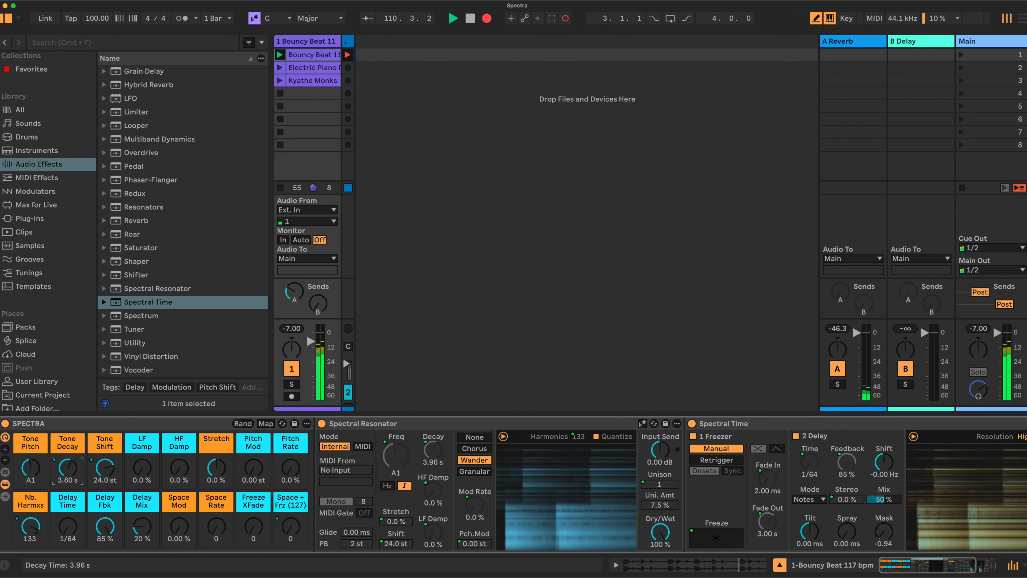
Step: Collapse Spectral Time and set the Nb. Harmxs macro to 51, Tone Decay to 2.81 s and Tone Shift to -24.6 st
{"action": "double_click", "coordinate": [872, 426]}
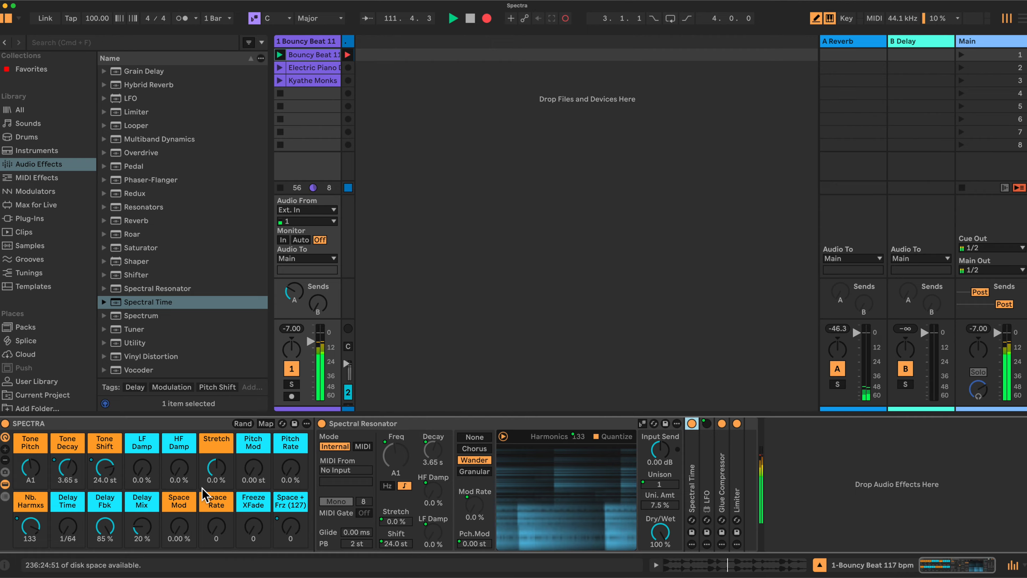
{"action": "mouse_move", "coordinate": [40, 526]}
{"action": "left_mouse_down"}
{"action": "mouse_move", "coordinate": [39, 534]}
{"action": "mouse_move", "coordinate": [30, 528]}
{"action": "left_mouse_up"}
{"action": "left_click_drag", "start_coordinate": [67, 467], "coordinate": [99, 534]}
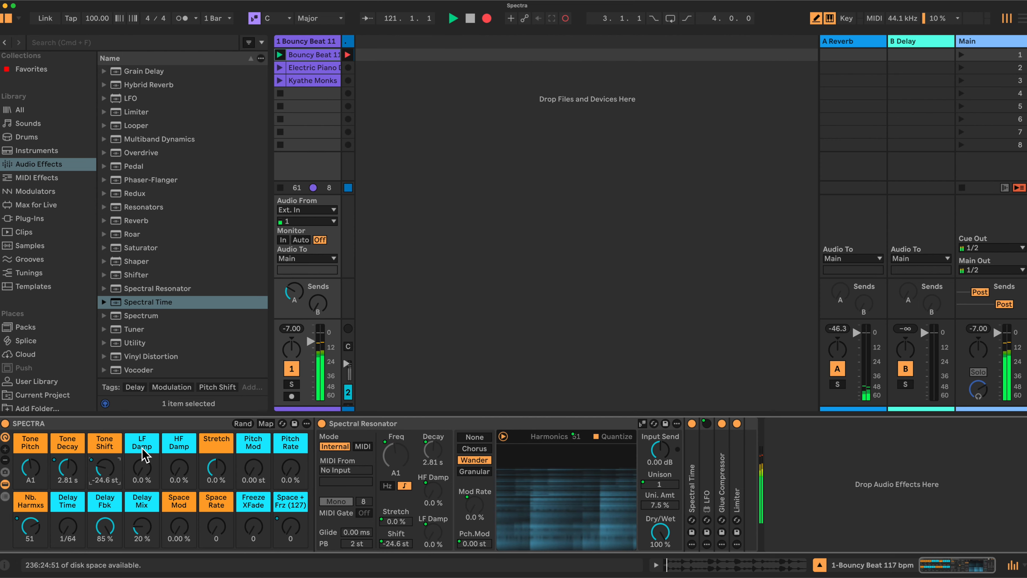
Step: Set the HF Damp macro to 100%, LF Damp to 24% and Tone Shift to -13.2 st, and compare the sound with SPECTRA bypassed
{"action": "left_click_drag", "start_coordinate": [141, 471], "coordinate": [179, 441]}
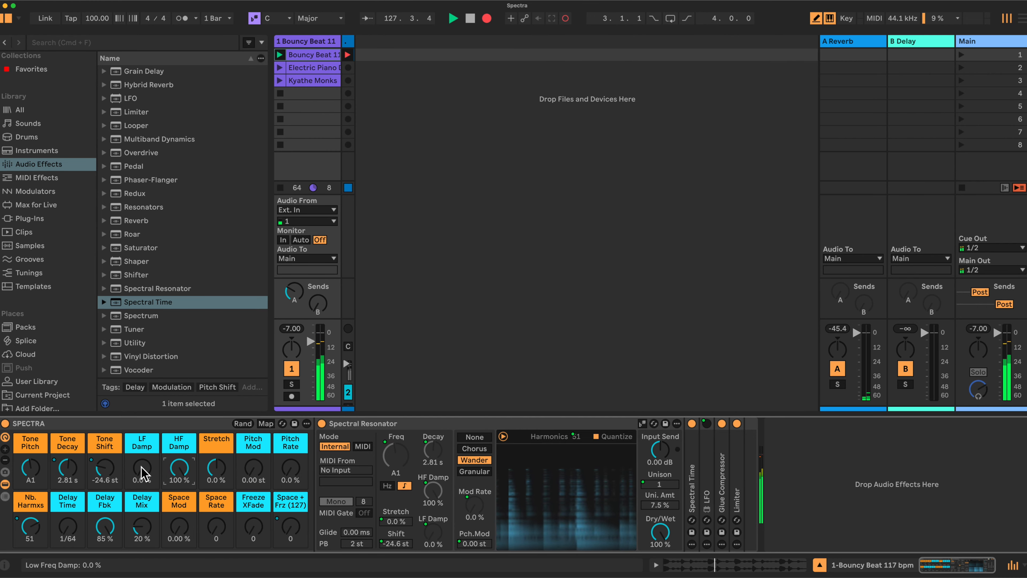
{"action": "left_click_drag", "start_coordinate": [142, 467], "coordinate": [104, 465]}
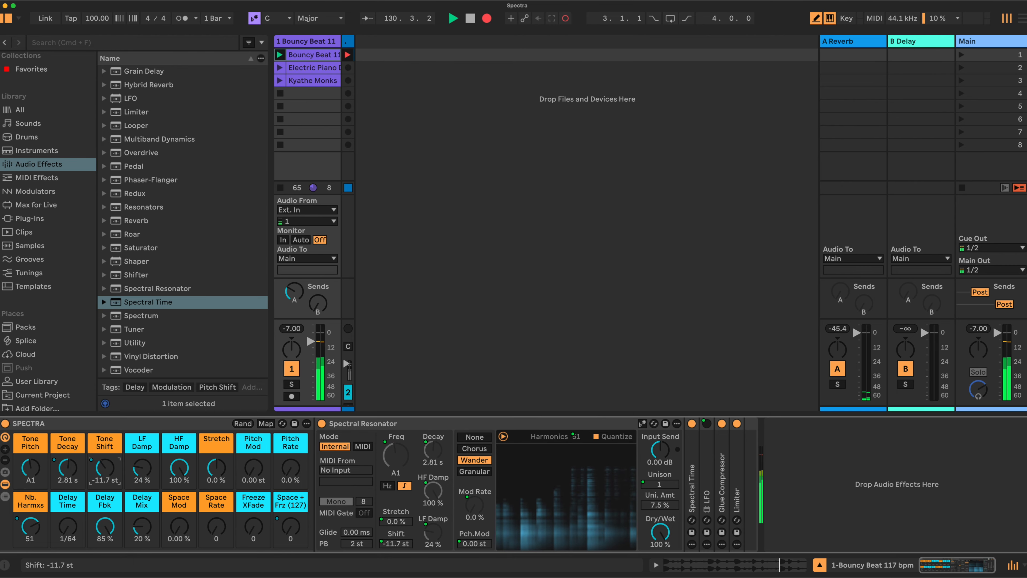
{"action": "left_click", "coordinate": [5, 423]}
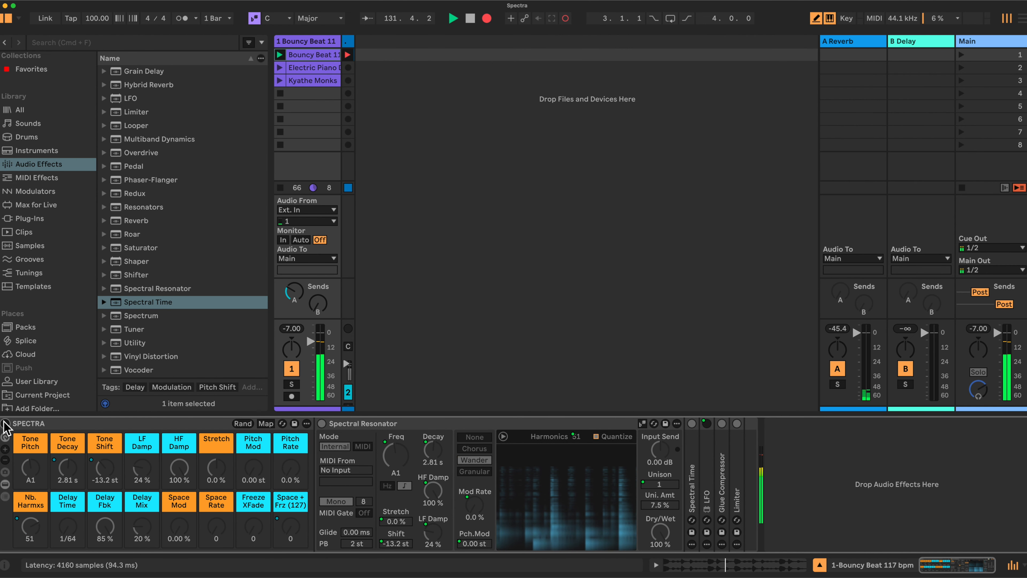
{"action": "left_click", "coordinate": [5, 423]}
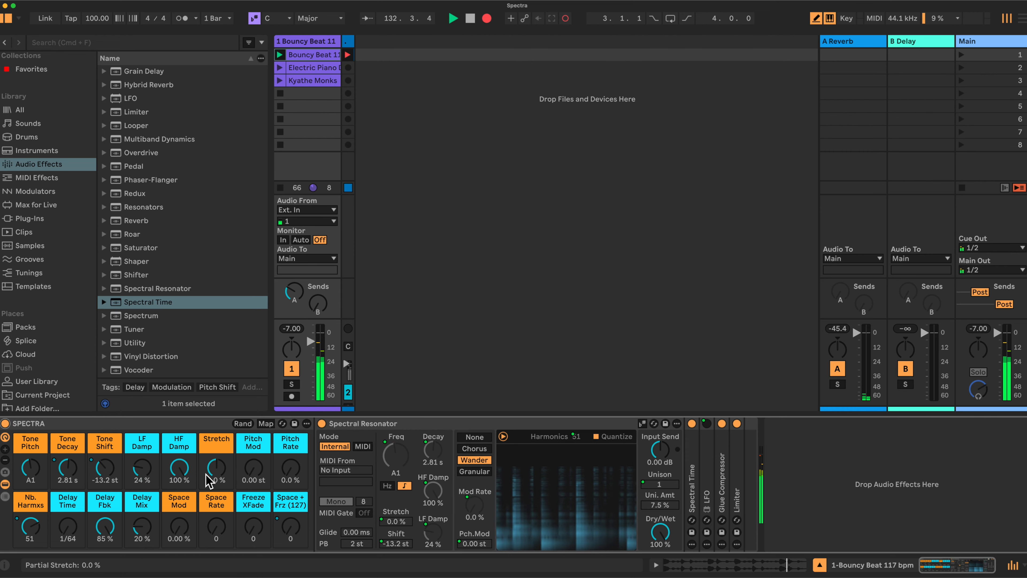
Step: Raise the Stretch macro to 100% and reset it to 0.0%, and lower HF Damp to 44%
{"action": "left_click", "coordinate": [224, 474]}
{"action": "left_click_drag", "start_coordinate": [223, 474], "coordinate": [223, 481]}
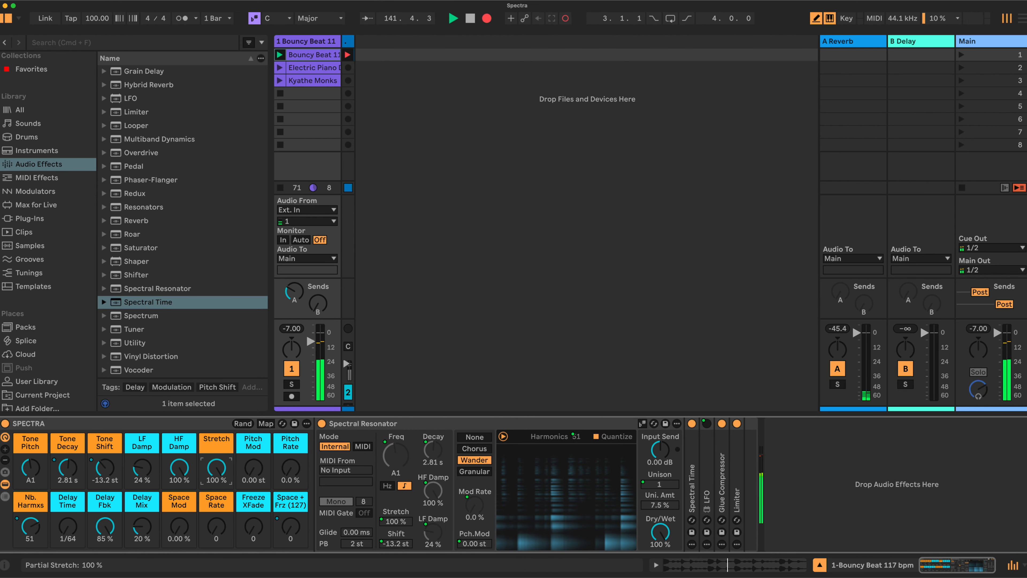
{"action": "double_click", "coordinate": [219, 466]}
{"action": "left_click_drag", "start_coordinate": [179, 467], "coordinate": [180, 493]}
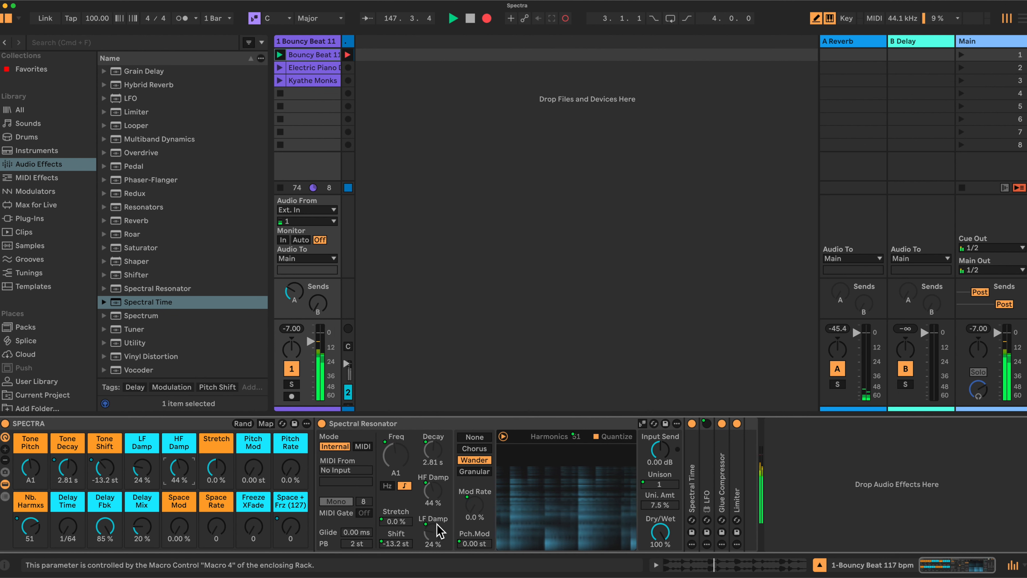
Step: Set Pitch Rate to 8.2% and Pitch Mod to 0.12 st, and audition the Chorus and Granular modulation modes before returning to Wander
{"action": "left_click_drag", "start_coordinate": [294, 474], "coordinate": [258, 466]}
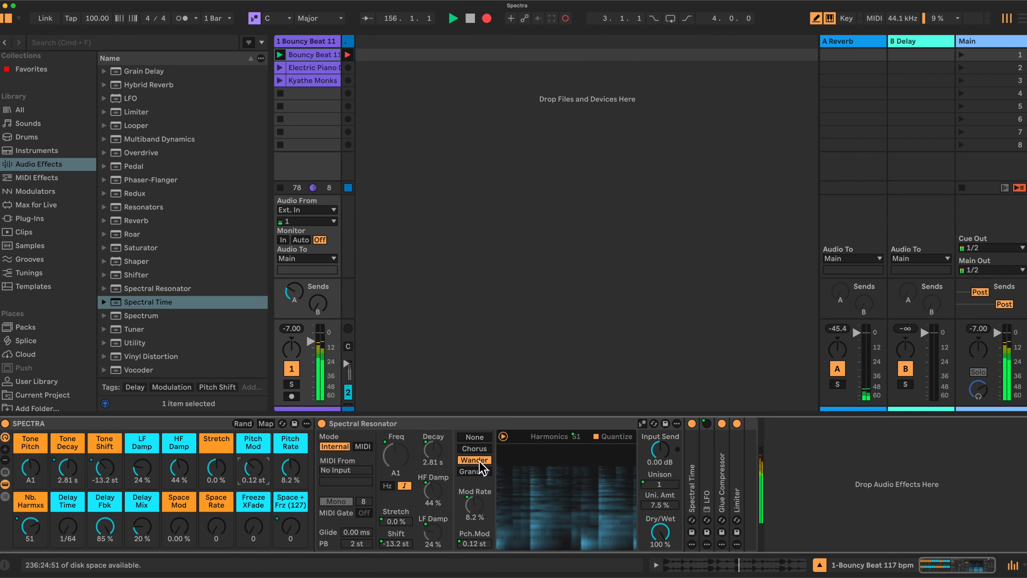
{"action": "left_click", "coordinate": [475, 448]}
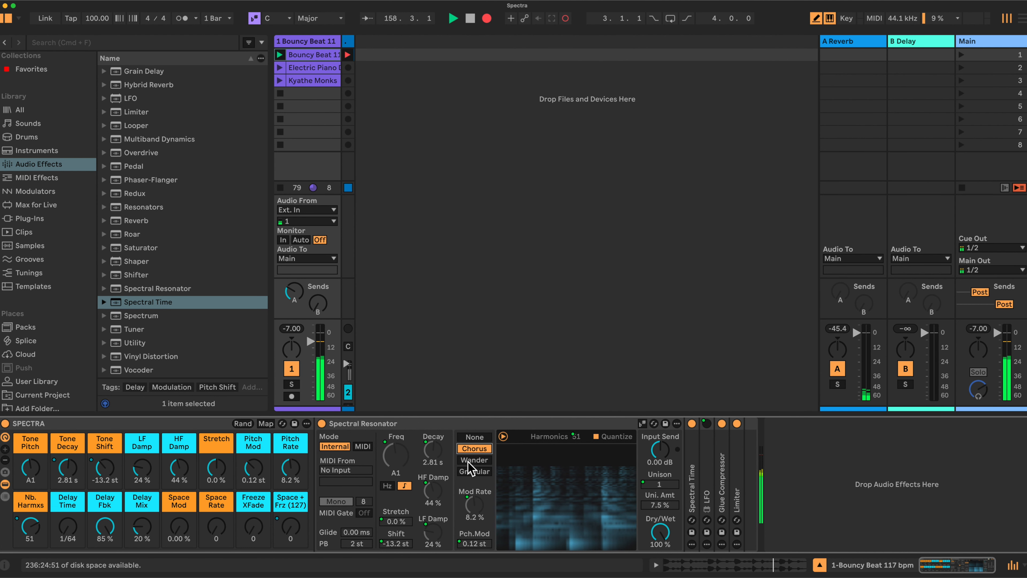
{"action": "left_click", "coordinate": [474, 471]}
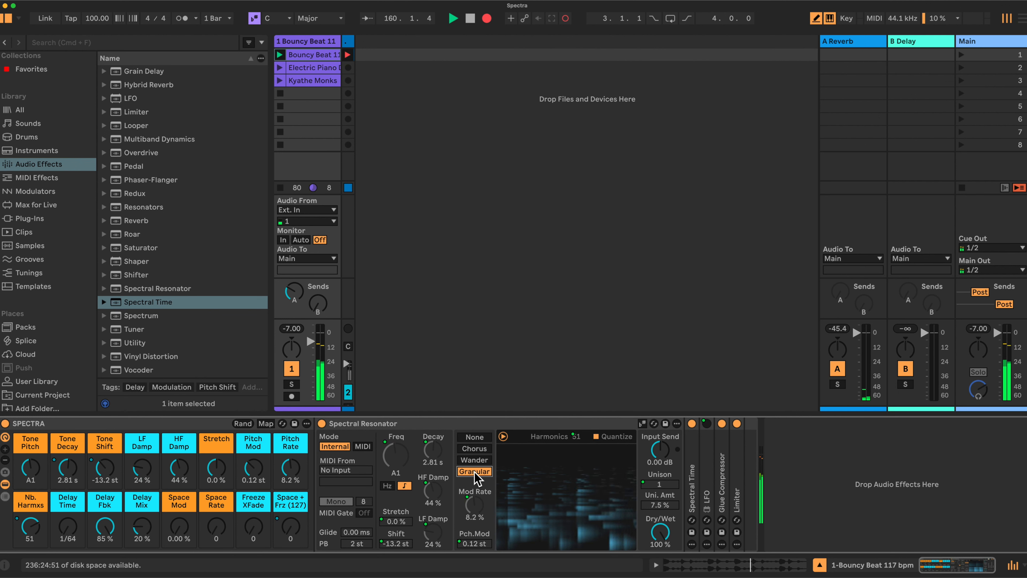
{"action": "left_click", "coordinate": [479, 459]}
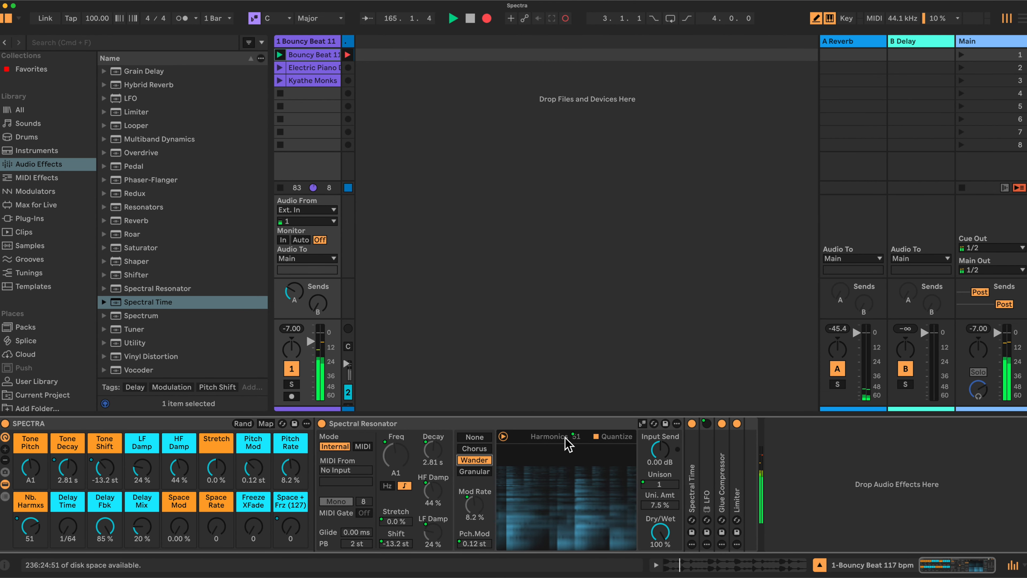
Step: Sweep Nb. Harmxs up to 215 and down to 30, and raise the Space + Frz macro to 127
{"action": "left_click_drag", "start_coordinate": [30, 525], "coordinate": [30, 498]}
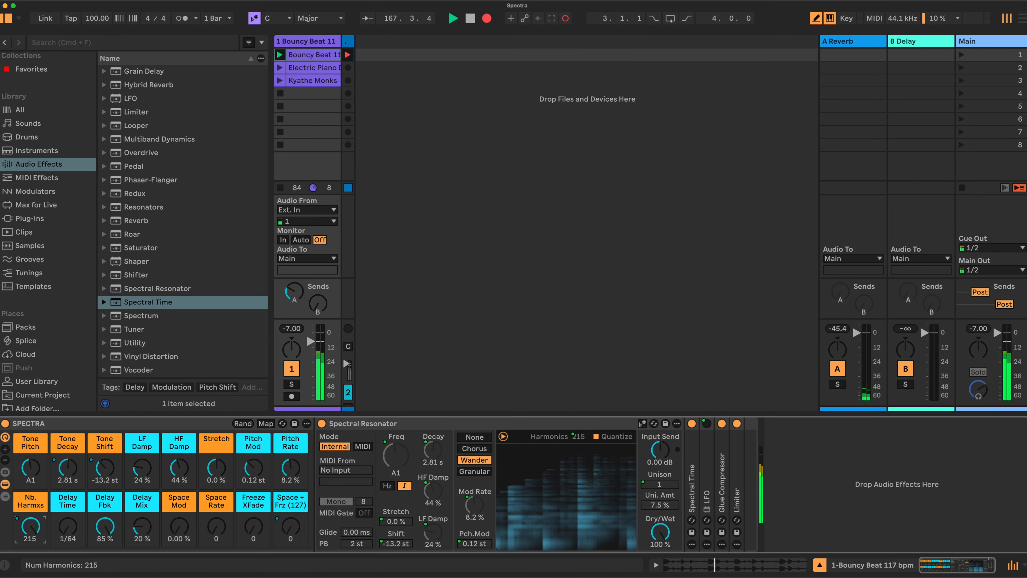
{"action": "left_click_drag", "start_coordinate": [30, 525], "coordinate": [30, 561]}
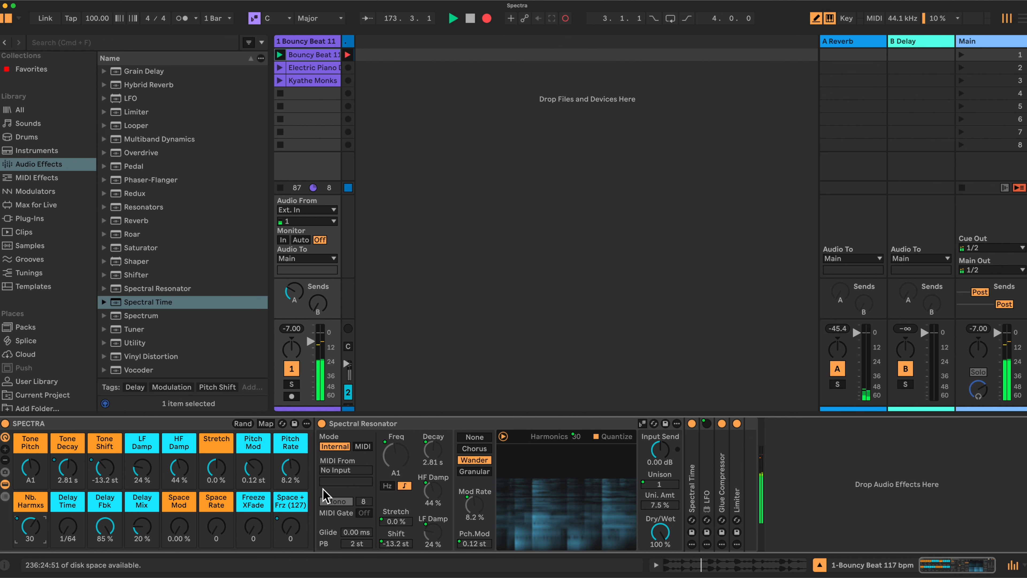
{"action": "left_click", "coordinate": [296, 525]}
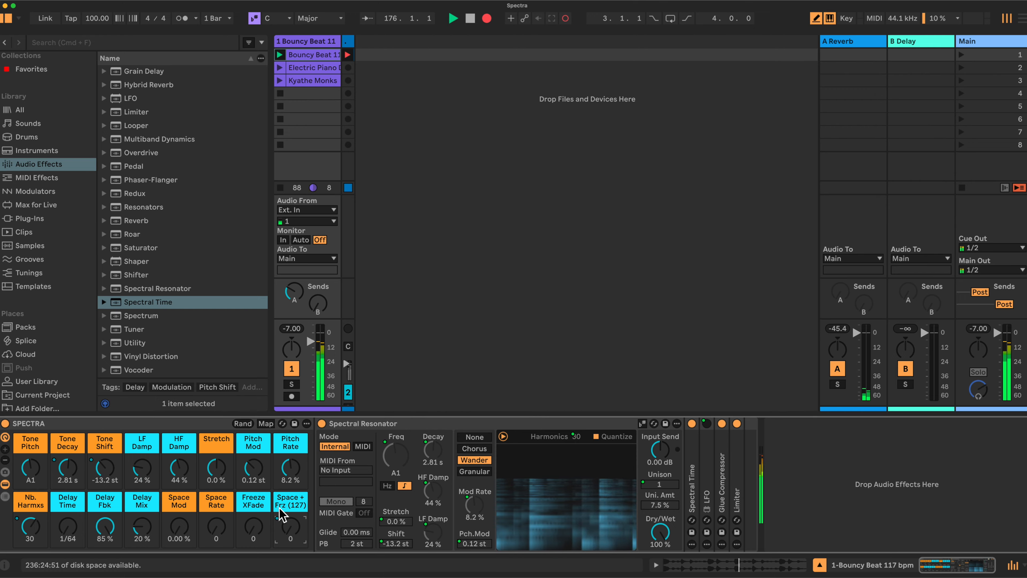
{"action": "left_click_drag", "start_coordinate": [290, 526], "coordinate": [290, 502]}
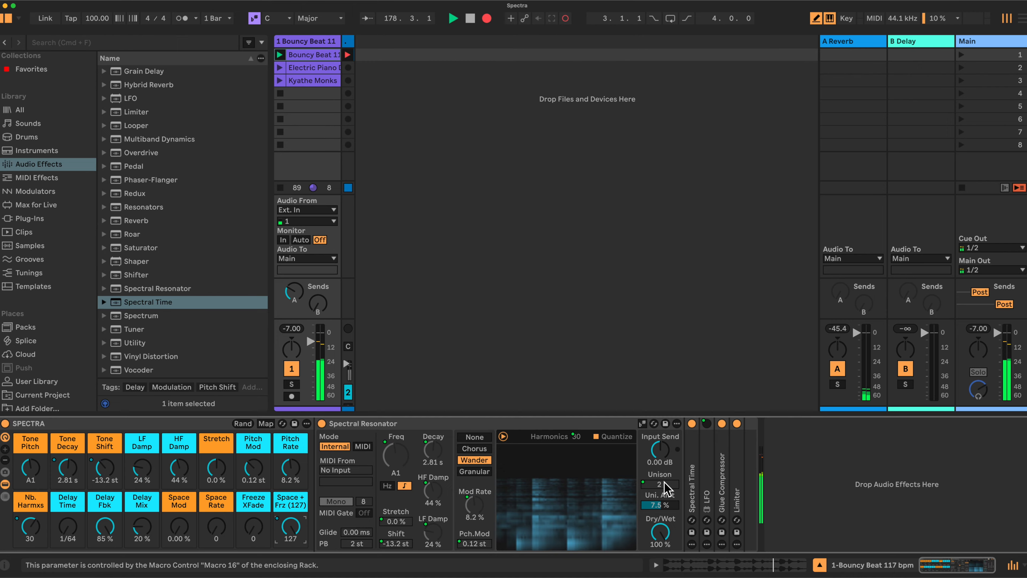
Step: Expand the LFO, return Space + Frz to 0, and swap the expanded Spectral Resonator for Spectral Time
{"action": "double_click", "coordinate": [707, 506]}
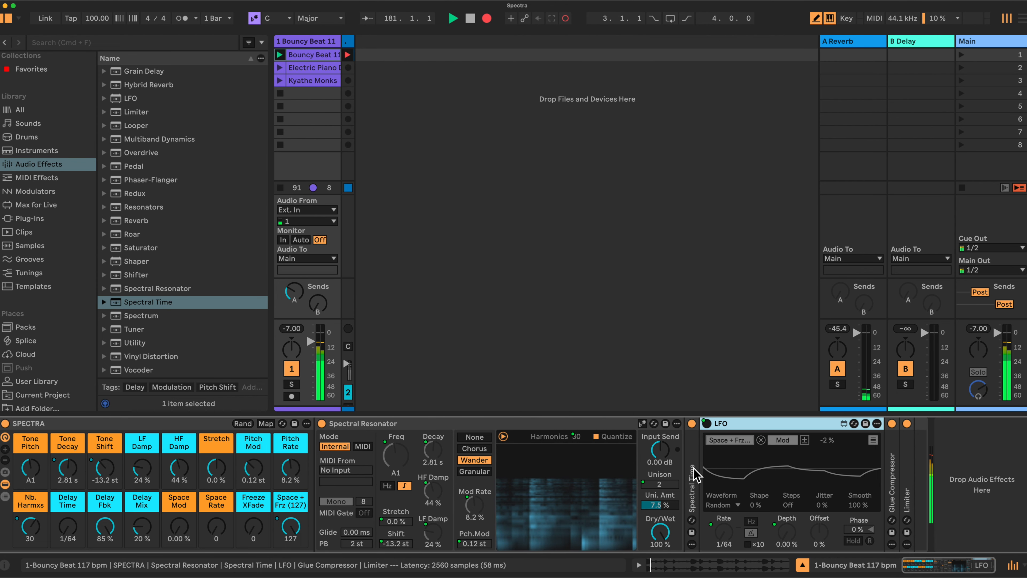
{"action": "left_click_drag", "start_coordinate": [294, 528], "coordinate": [294, 577]}
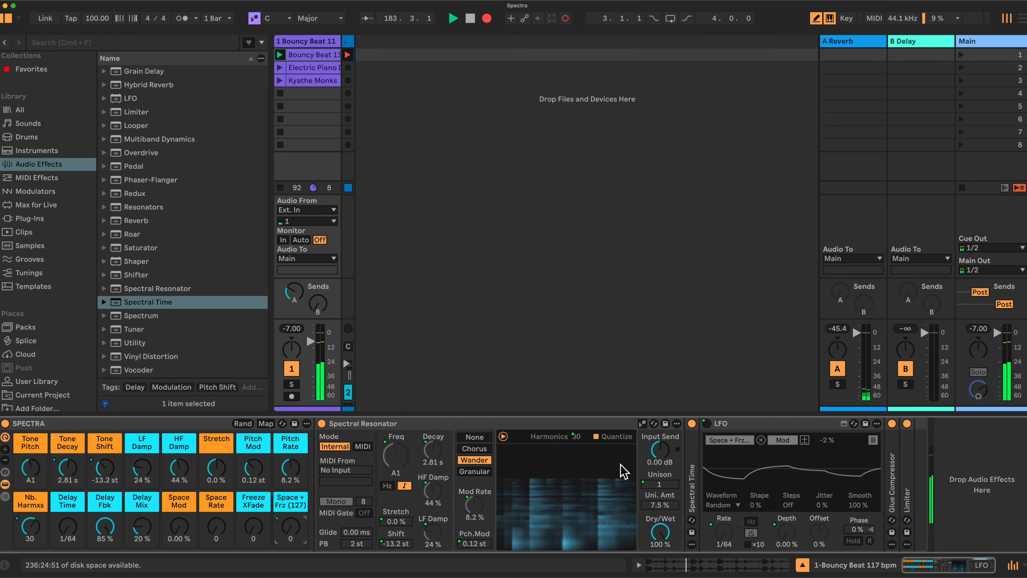
{"action": "double_click", "coordinate": [443, 423]}
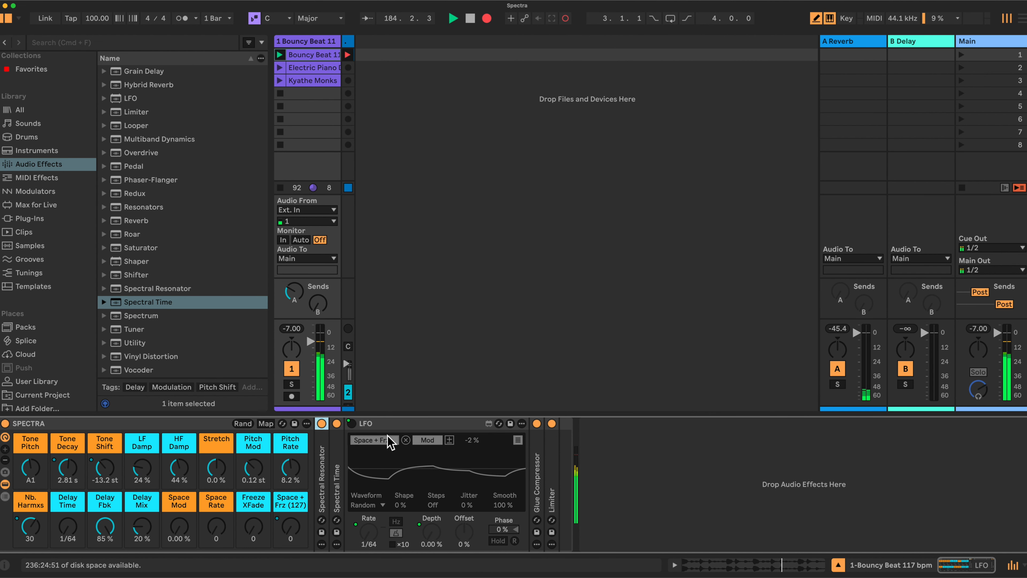
{"action": "double_click", "coordinate": [340, 471]}
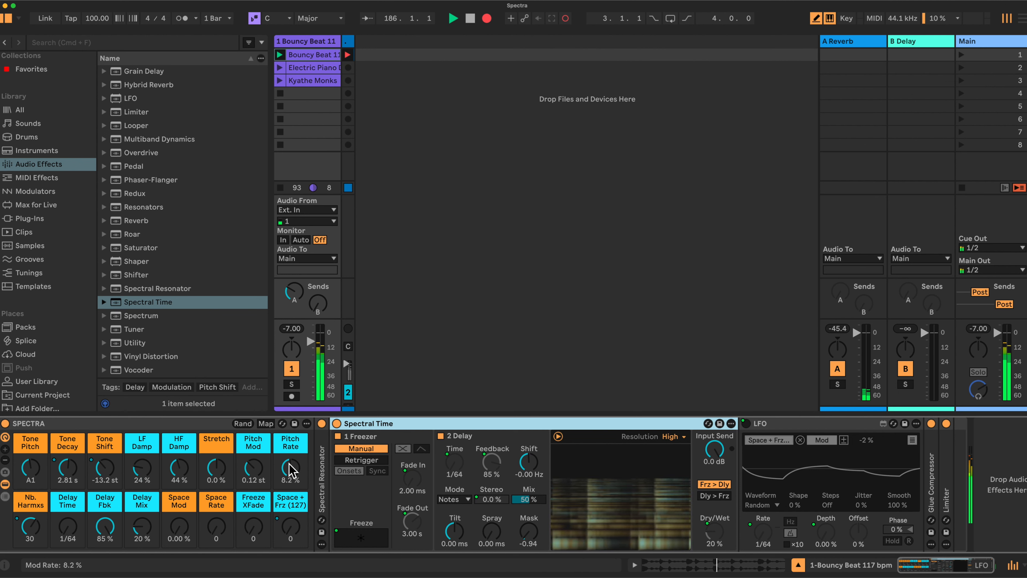
Step: Set Delay Time to 1/8, Delay Fbk to 50%, Delay Mix to 100%, Nb. Harmxs to 66, HF Damp to 70% and Pitch Rate to 2.3%
{"action": "left_click_drag", "start_coordinate": [290, 467], "coordinate": [290, 469]}
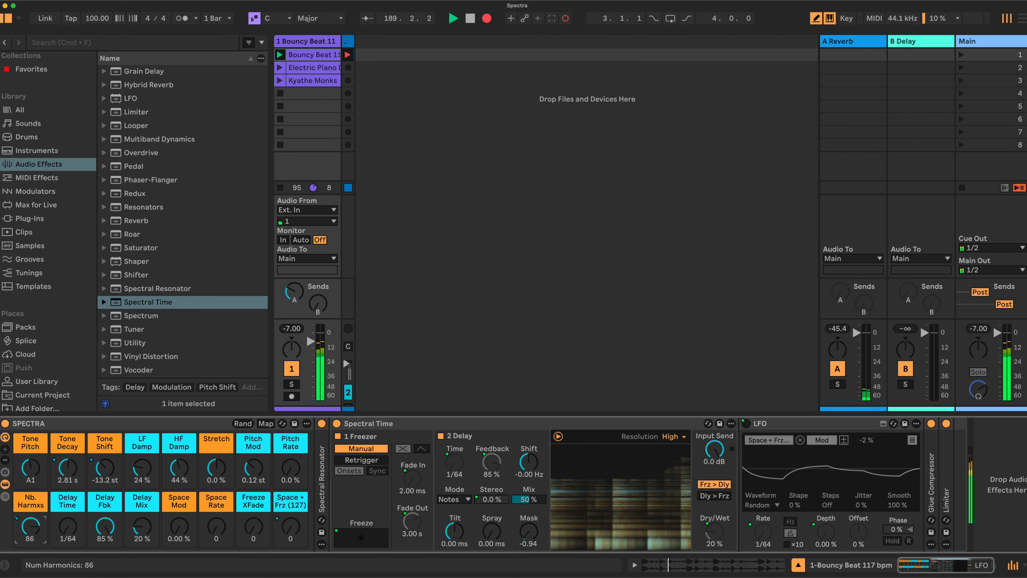
{"action": "left_click_drag", "start_coordinate": [67, 525], "coordinate": [104, 521]}
{"action": "left_click_drag", "start_coordinate": [33, 531], "coordinate": [33, 526]}
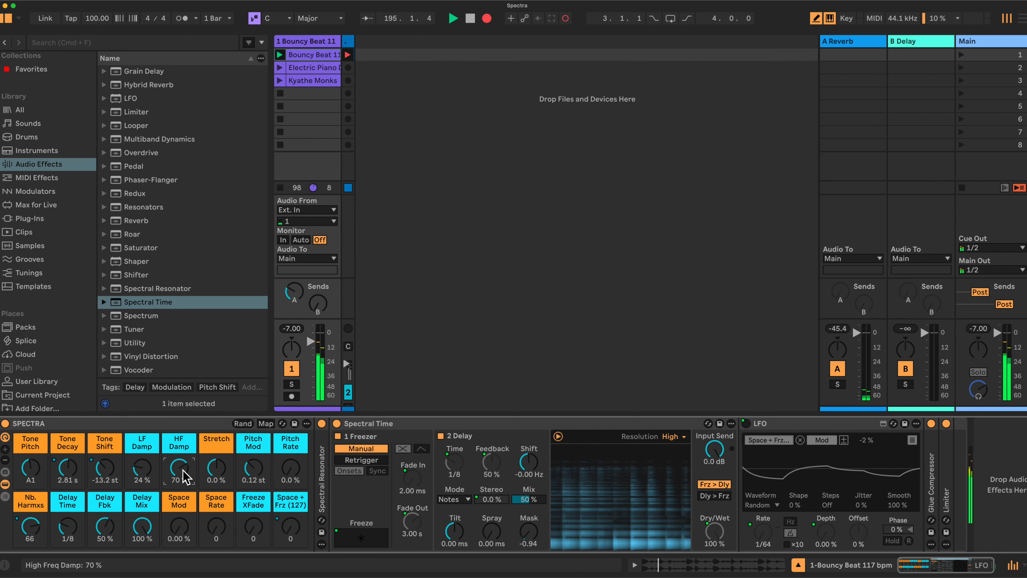
{"action": "left_click_drag", "start_coordinate": [290, 468], "coordinate": [290, 465]}
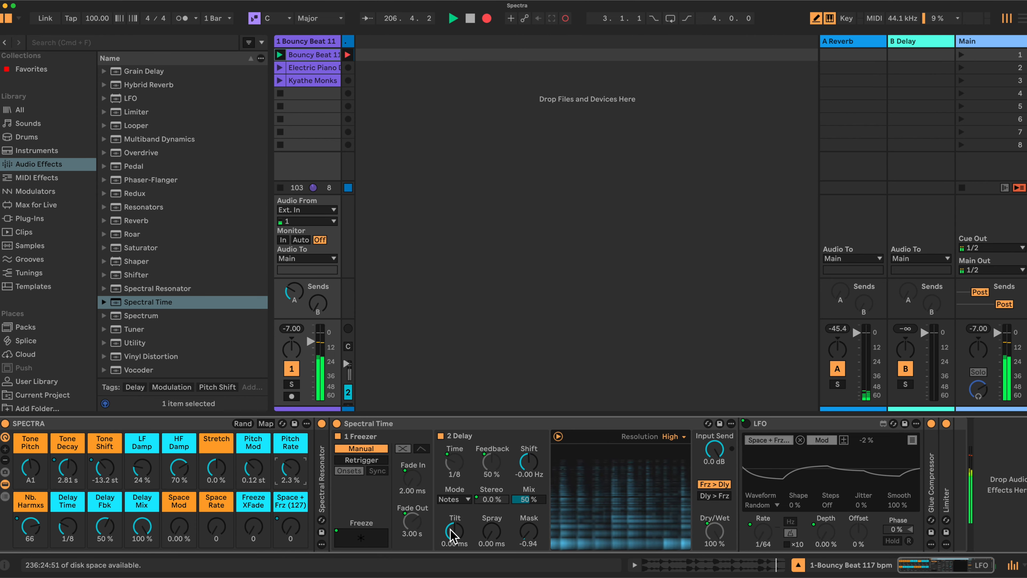
Step: Audition the Spectral Time delay's Tilt at -2.00 s and 1.85 s, and reset it to 0.00 ms
{"action": "left_click_drag", "start_coordinate": [452, 536], "coordinate": [452, 554]}
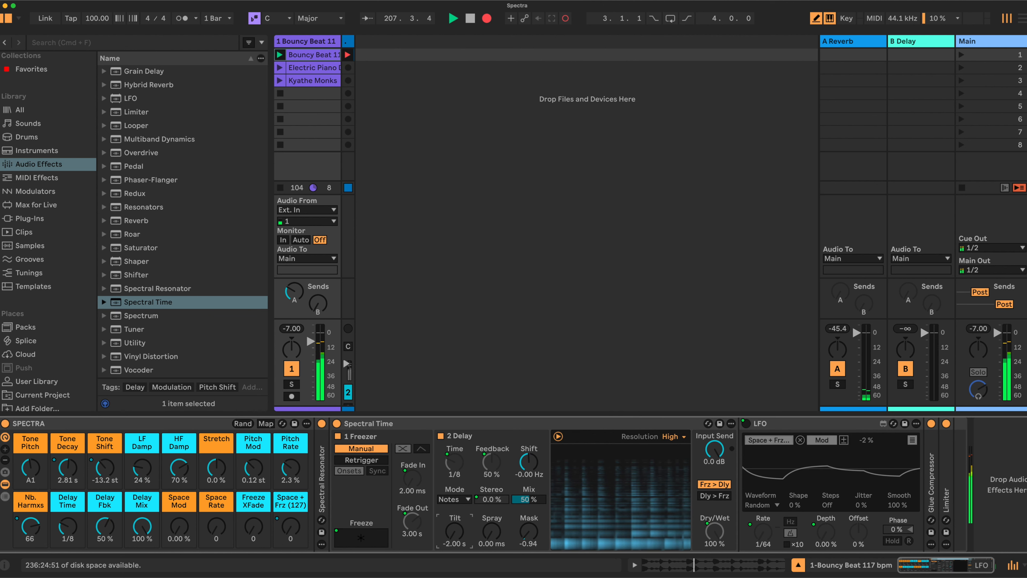
{"action": "left_click_drag", "start_coordinate": [454, 530], "coordinate": [454, 507]}
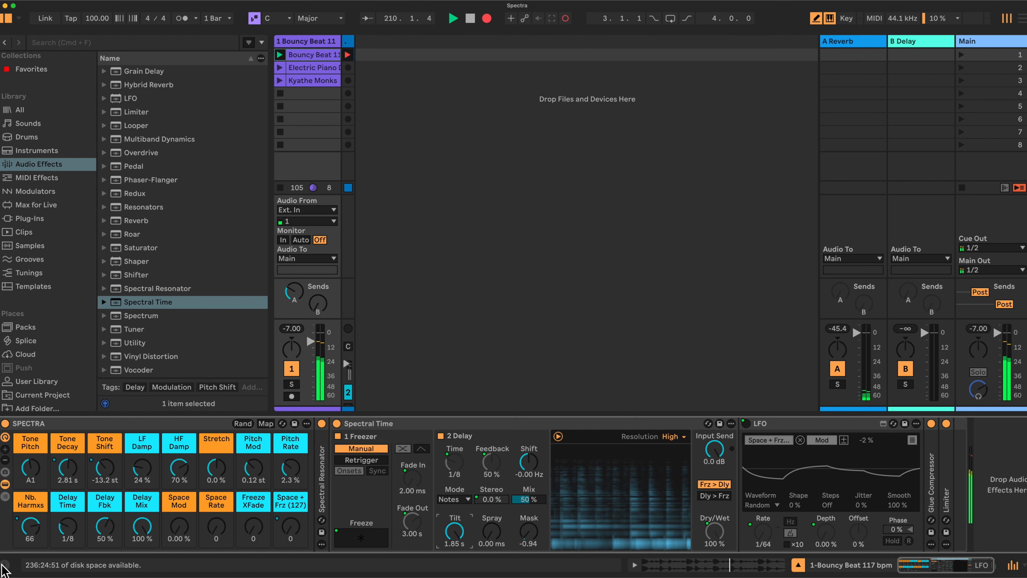
{"action": "double_click", "coordinate": [456, 530]}
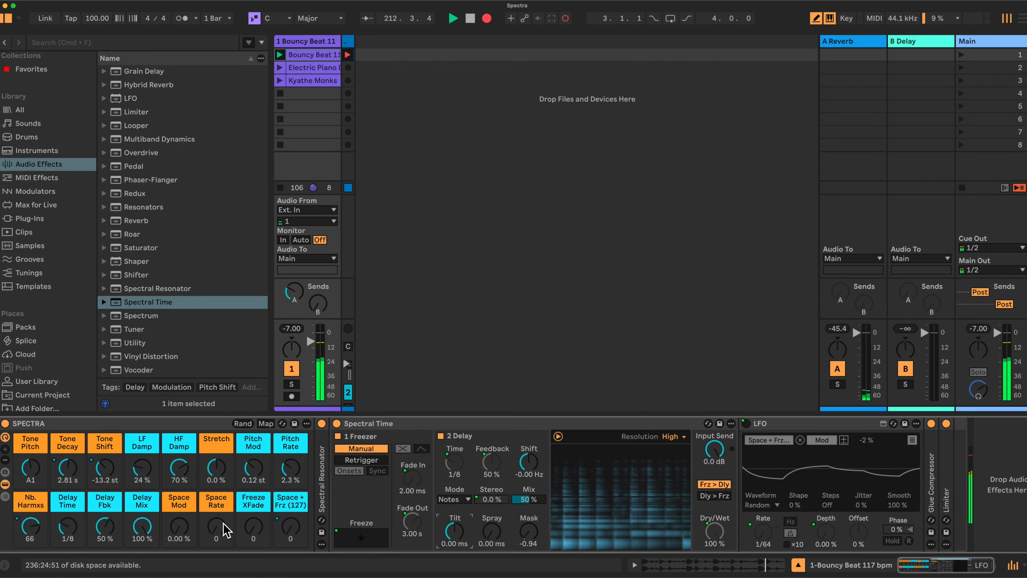
Step: Set the Delay Mix macro to 22%, Space Mod to 59.8%, HF Damp to 41% and Space Rate to 8
{"action": "left_click_drag", "start_coordinate": [142, 528], "coordinate": [142, 550]}
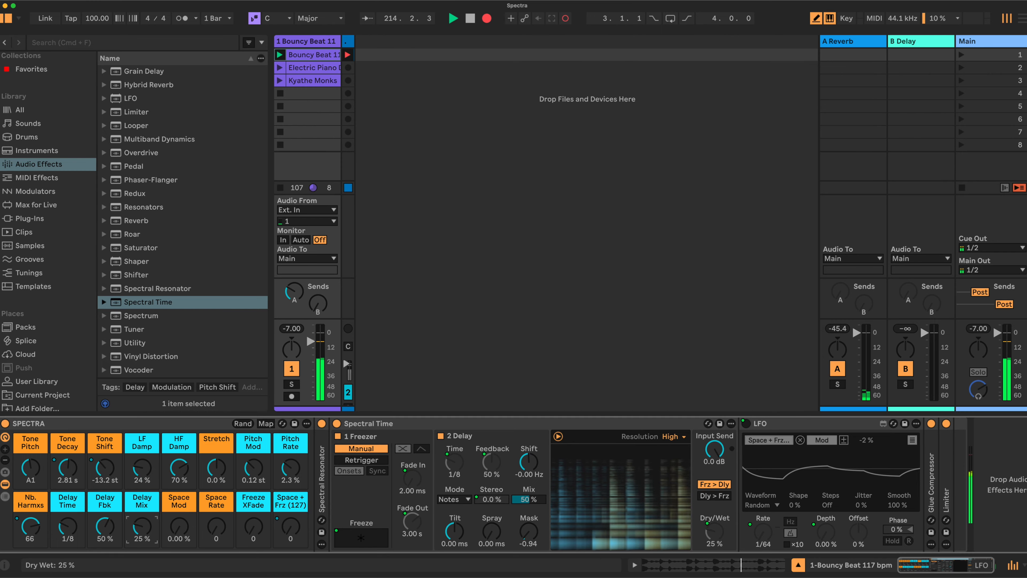
{"action": "left_click_drag", "start_coordinate": [142, 527], "coordinate": [141, 530]}
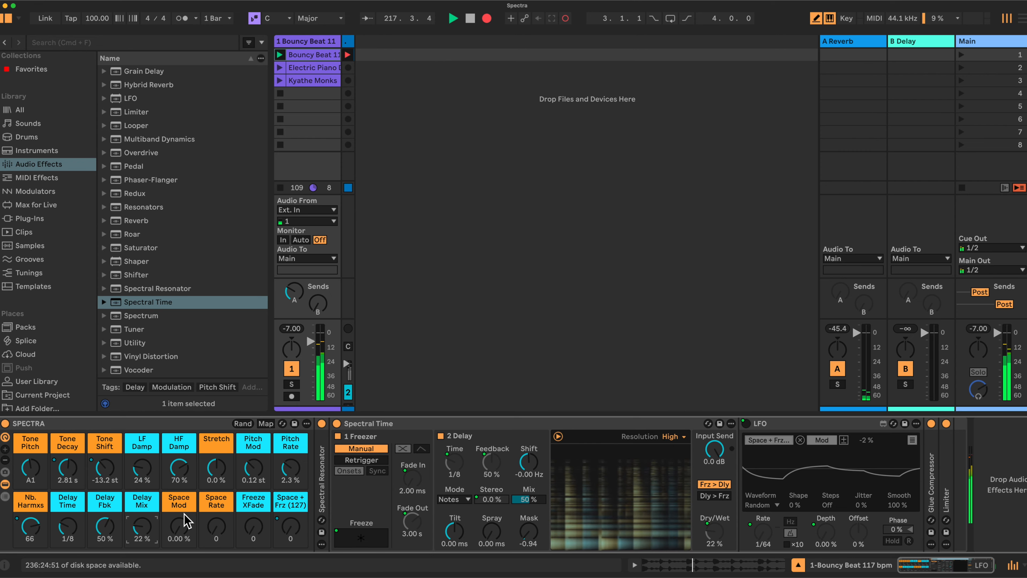
{"action": "left_click_drag", "start_coordinate": [180, 525], "coordinate": [179, 514]}
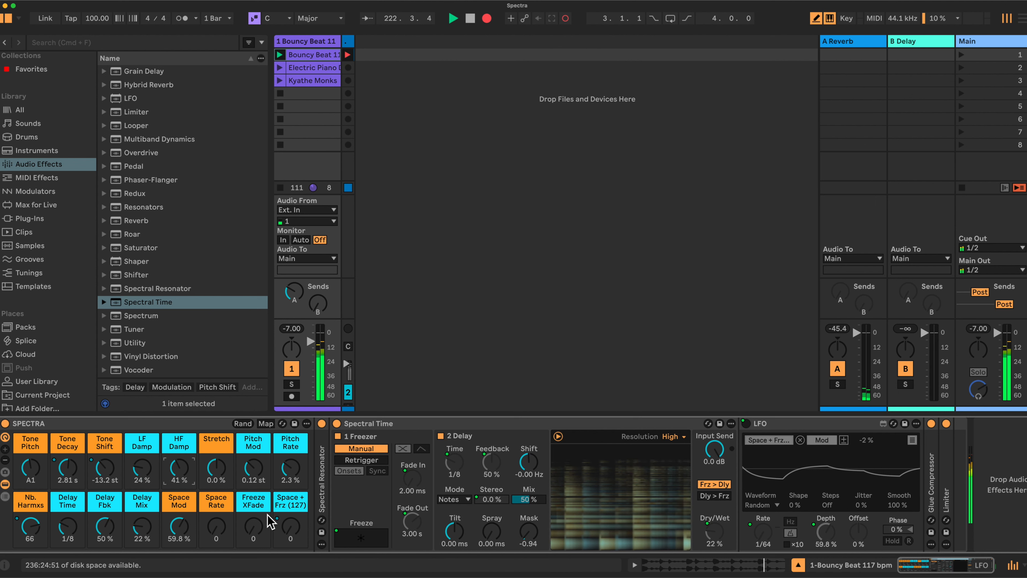
{"action": "left_click_drag", "start_coordinate": [216, 526], "coordinate": [216, 523]}
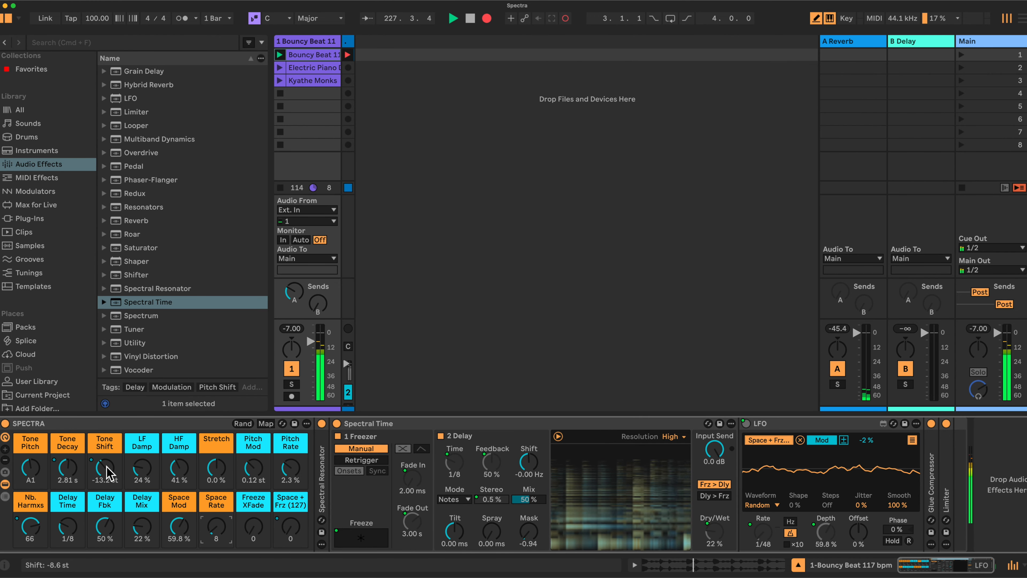
Step: Set Tone Shift to 0.0 st, raise Space Rate to 39 and on to 83, and set Space Mod to 100%
{"action": "left_click_drag", "start_coordinate": [104, 475], "coordinate": [106, 464]}
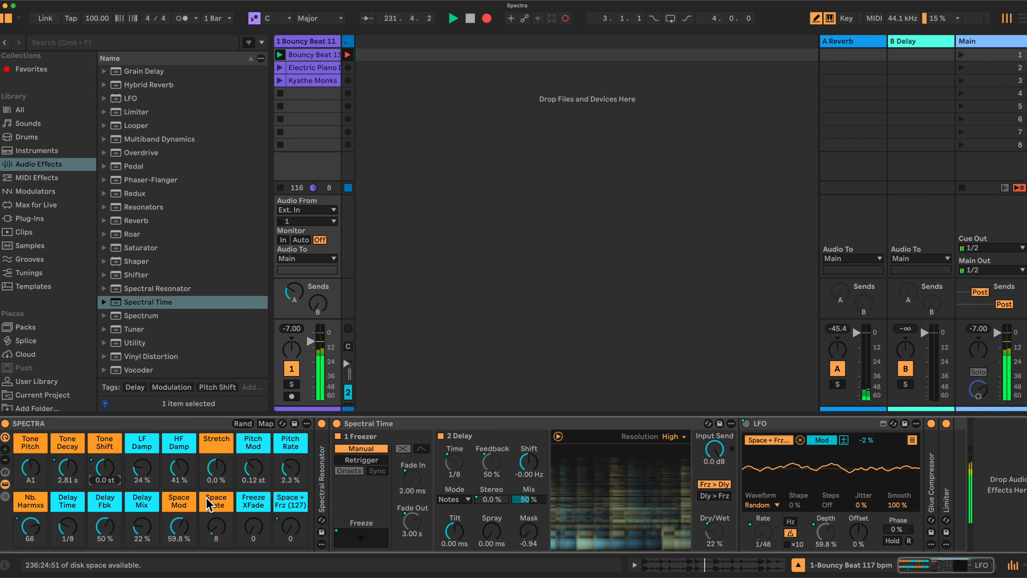
{"action": "left_click_drag", "start_coordinate": [214, 530], "coordinate": [214, 496]}
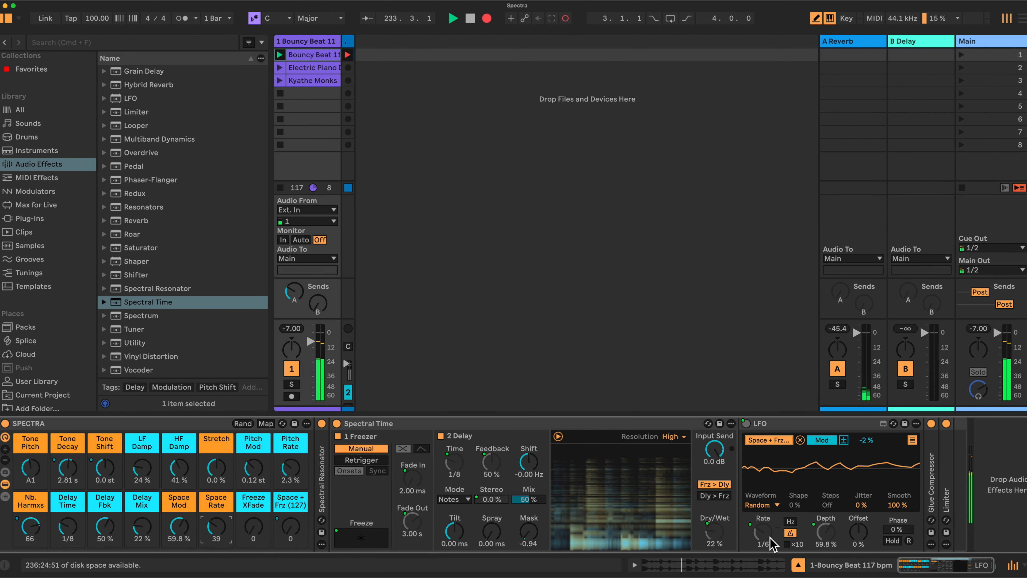
{"action": "left_click_drag", "start_coordinate": [218, 526], "coordinate": [218, 491]}
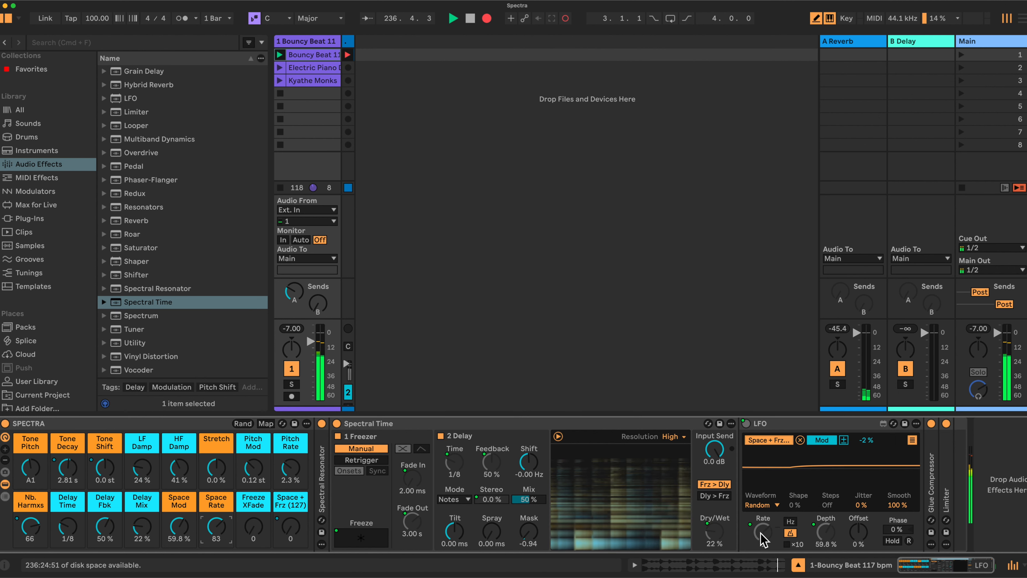
{"action": "left_click_drag", "start_coordinate": [178, 529], "coordinate": [178, 513]}
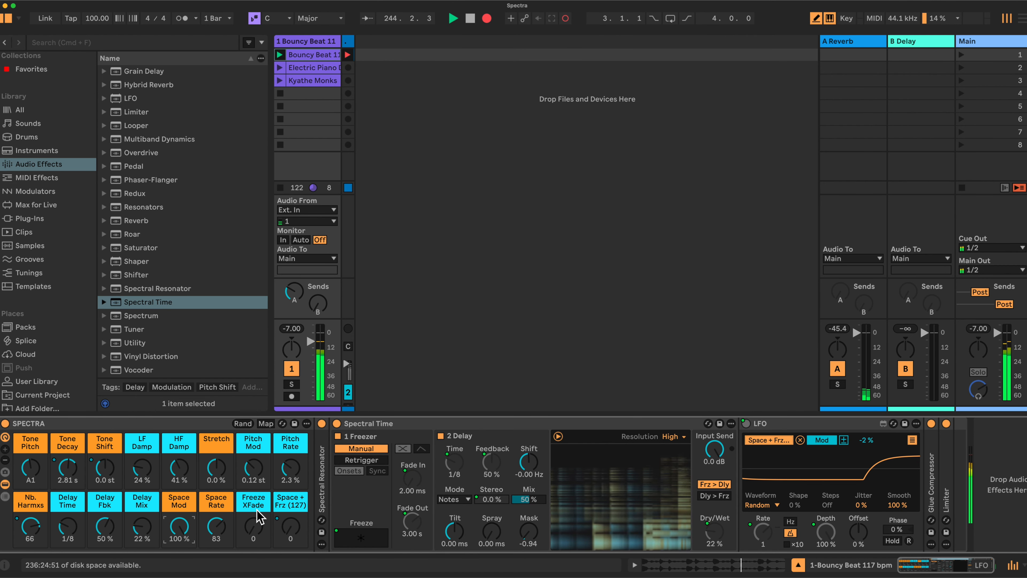
Step: Expand Spectral Resonator to inspect it, collapse it again, and raise the Space + Frz macro to 127
{"action": "double_click", "coordinate": [323, 476]}
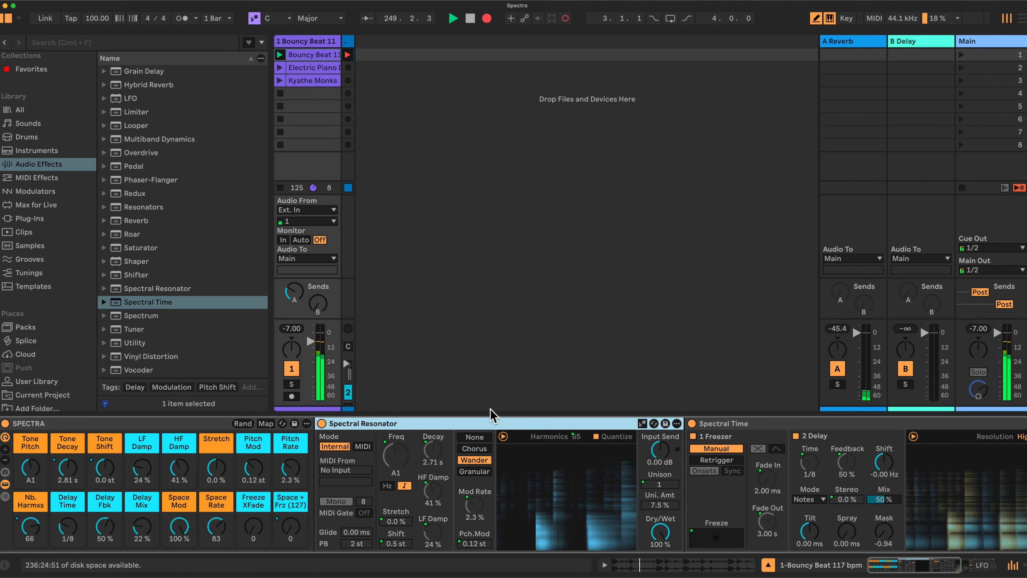
{"action": "double_click", "coordinate": [489, 423]}
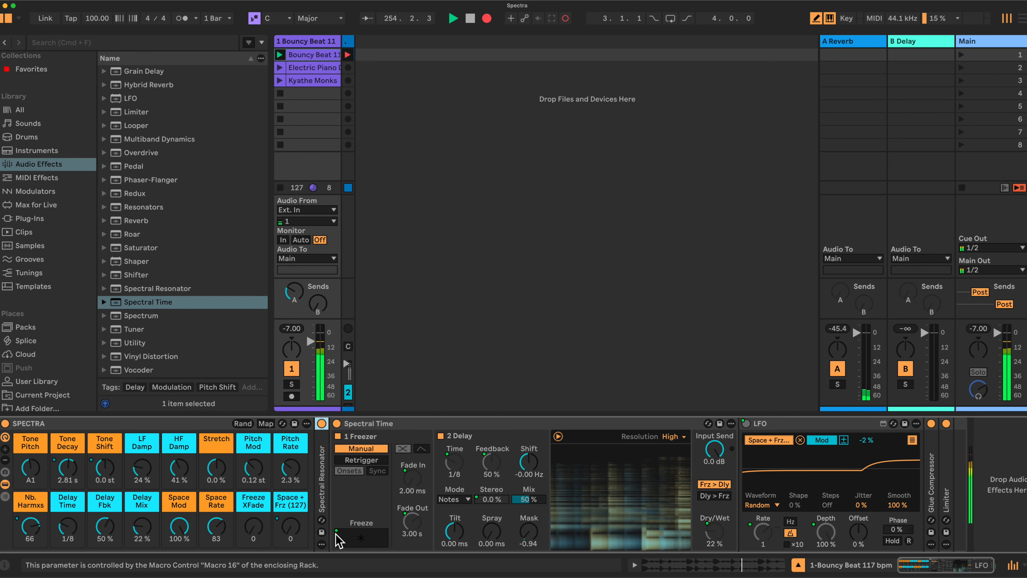
{"action": "left_click_drag", "start_coordinate": [290, 526], "coordinate": [290, 445]}
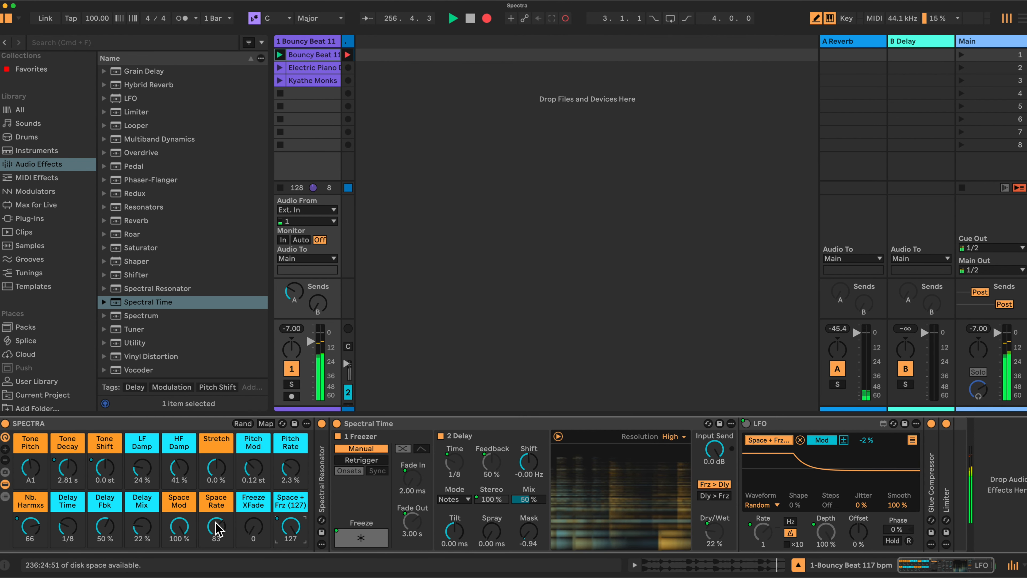
Step: Audition Space Rate at 0 and 13, raise it to 75, and set Tone Shift to -13.2 st
{"action": "left_click_drag", "start_coordinate": [217, 528], "coordinate": [217, 574]}
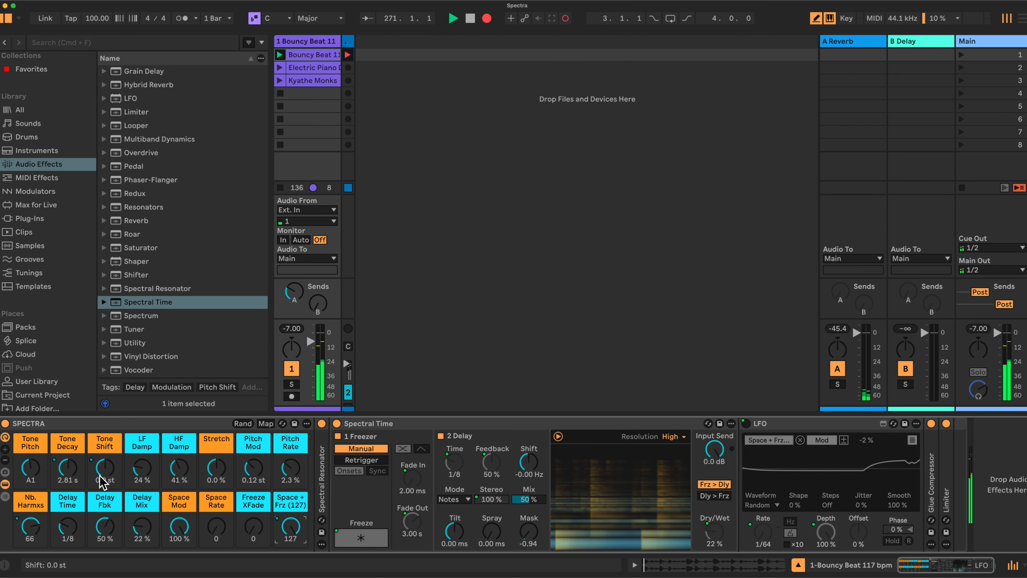
{"action": "mouse_move", "coordinate": [217, 527]}
{"action": "left_mouse_down"}
{"action": "mouse_move", "coordinate": [216, 506]}
{"action": "mouse_move", "coordinate": [216, 527]}
{"action": "left_mouse_up"}
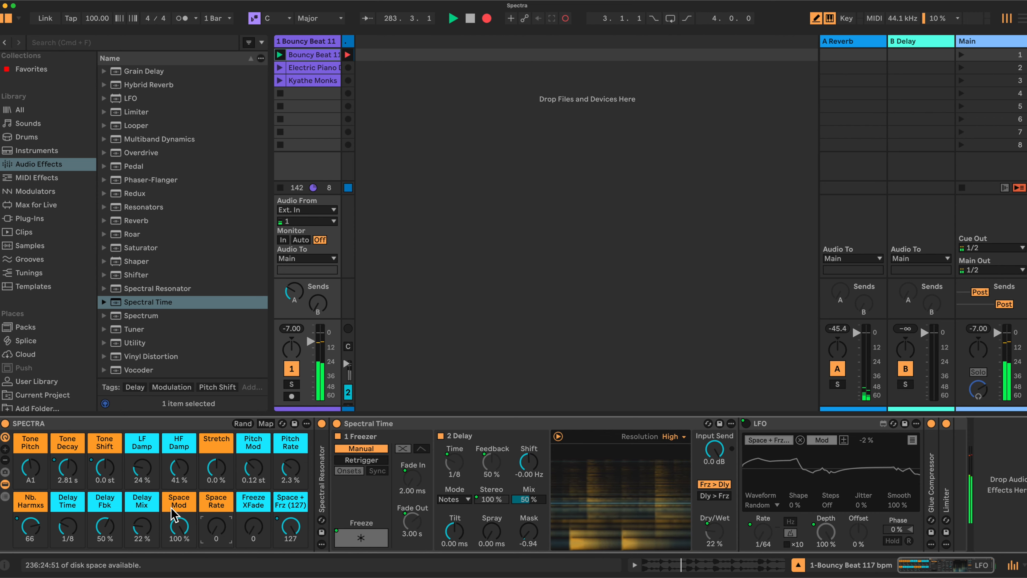
{"action": "left_click_drag", "start_coordinate": [217, 526], "coordinate": [216, 510]}
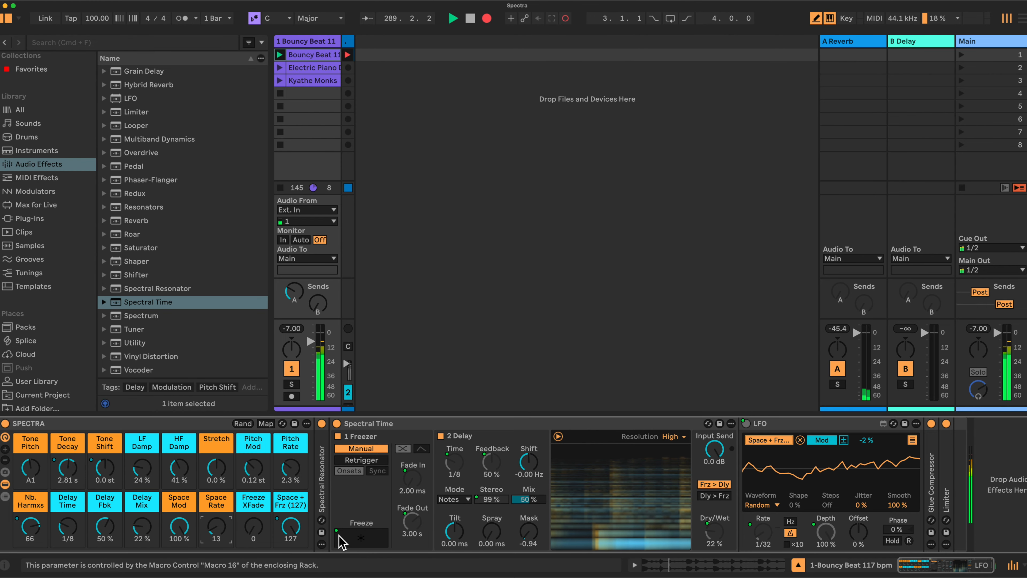
{"action": "left_click_drag", "start_coordinate": [214, 529], "coordinate": [214, 446]}
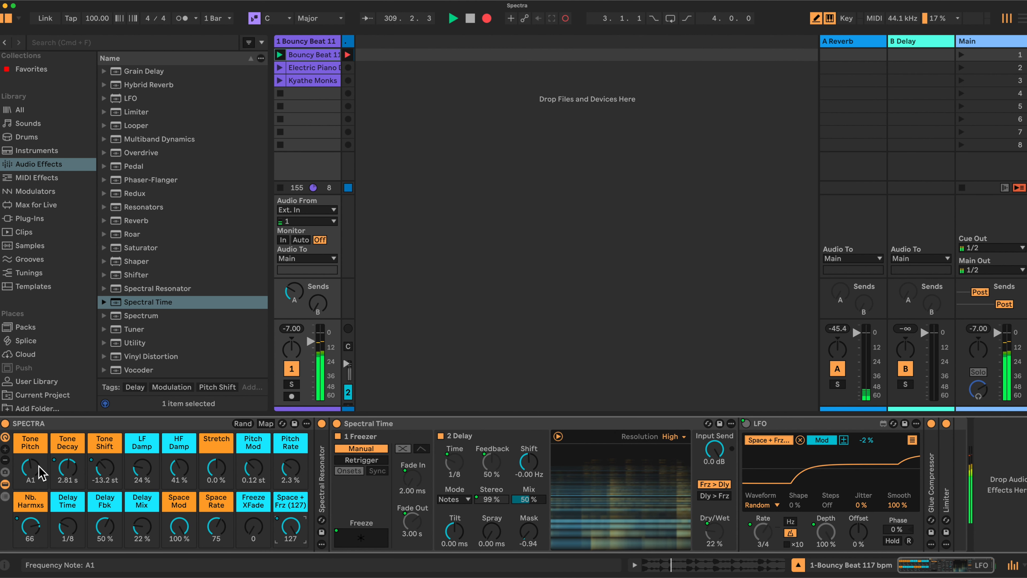
Step: Set Stretch to -50%, Pitch Mod to 0.43 st, Pitch Rate to 0.1%, Tone Pitch to F1, Tone Decay to 9.19 s and Nb. Harmxs to 49
{"action": "left_click_drag", "start_coordinate": [216, 469], "coordinate": [217, 485]}
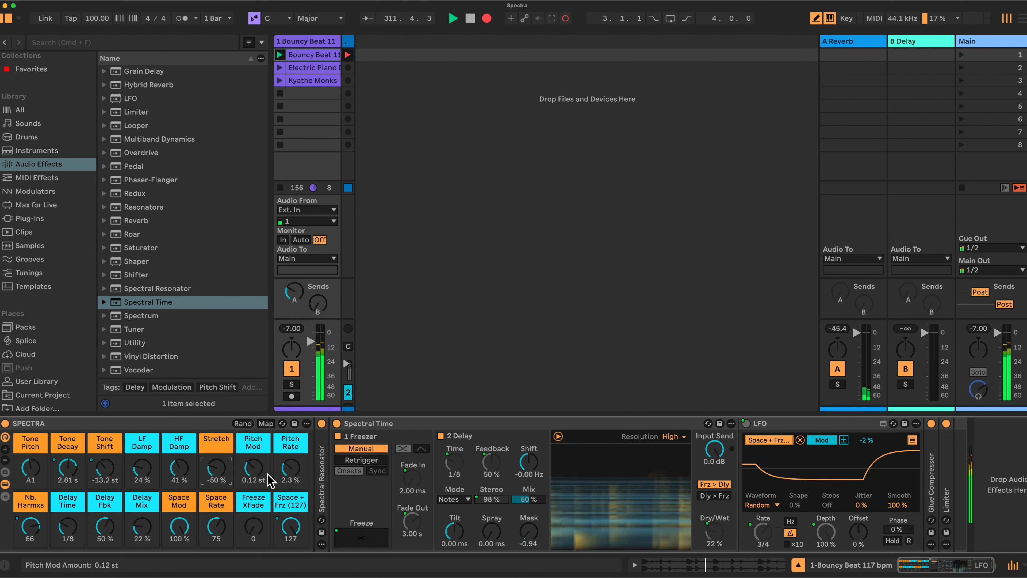
{"action": "left_click_drag", "start_coordinate": [290, 469], "coordinate": [290, 470]}
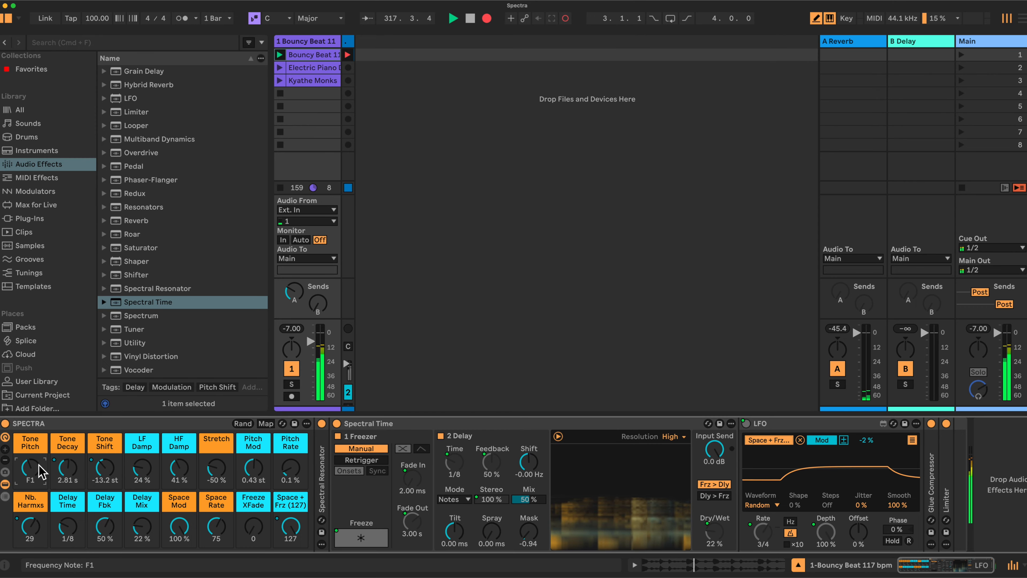
{"action": "left_click_drag", "start_coordinate": [68, 467], "coordinate": [68, 453]}
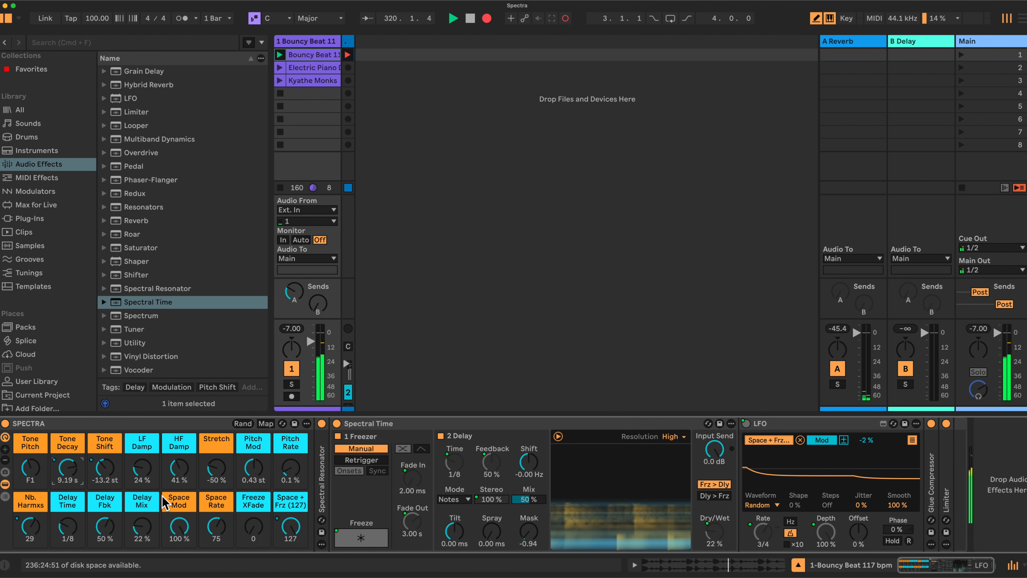
{"action": "left_click_drag", "start_coordinate": [37, 531], "coordinate": [30, 522]}
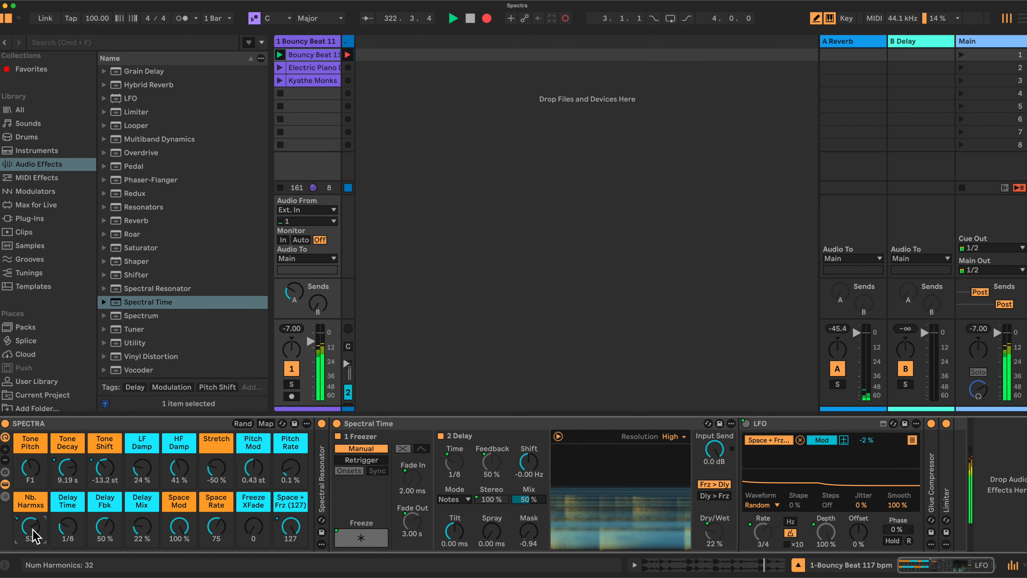
{"action": "left_click_drag", "start_coordinate": [35, 535], "coordinate": [36, 539]}
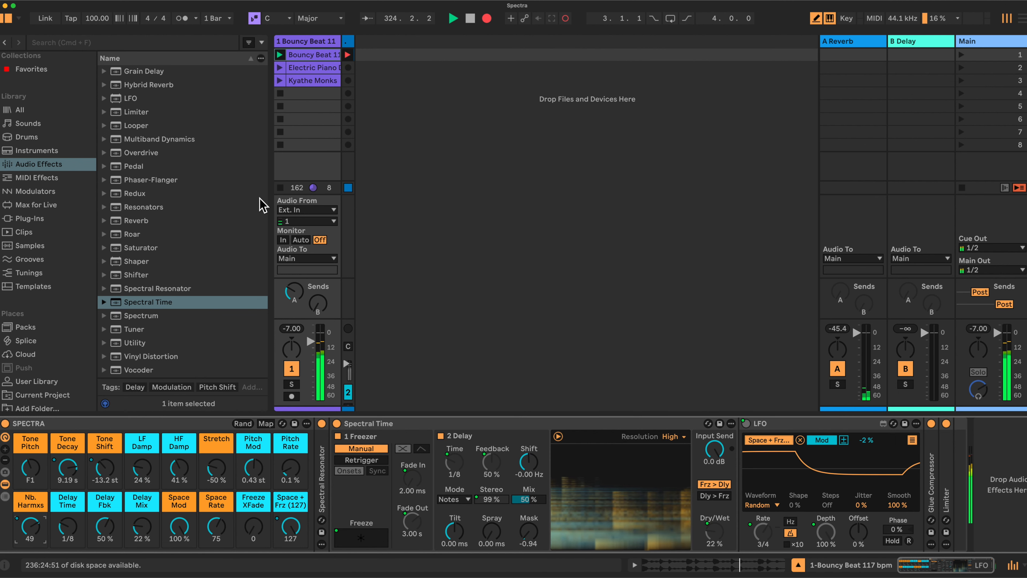
Step: Launch the Electric Piano clip with the Crystal Piano macro variation selected, and compare the sound with the SPECTRA rack bypassed and re-enabled
{"action": "left_click", "coordinate": [6, 496]}
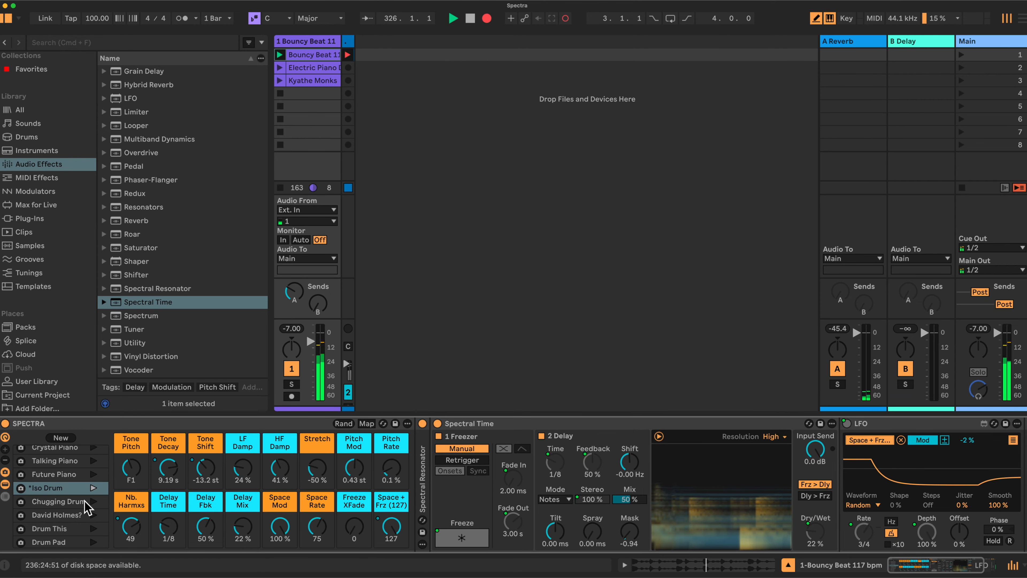
{"action": "scroll", "coordinate": [87, 509], "scroll_direction": "up", "scroll_amount": 2}
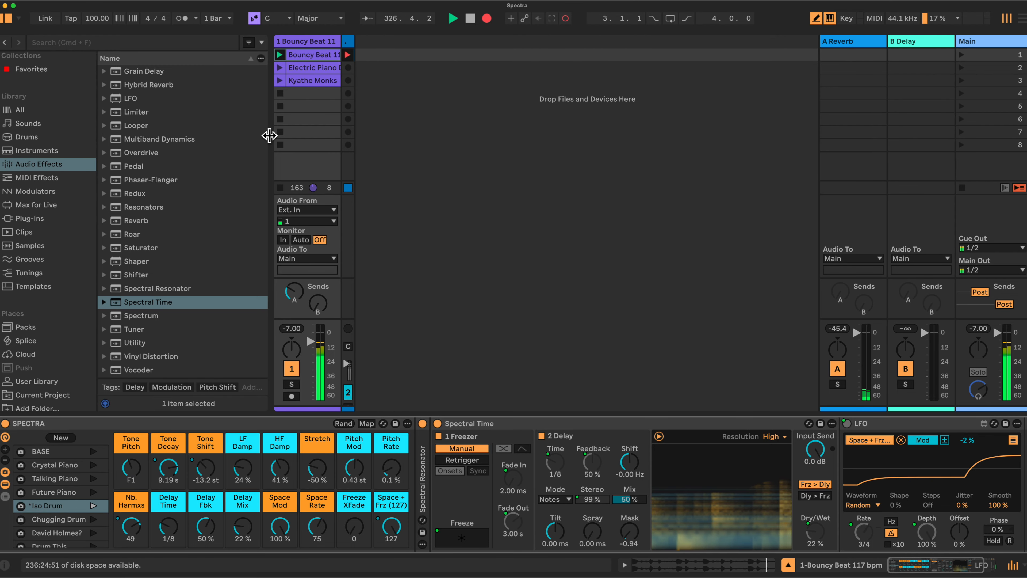
{"action": "left_click", "coordinate": [279, 68]}
{"action": "left_click", "coordinate": [59, 465]}
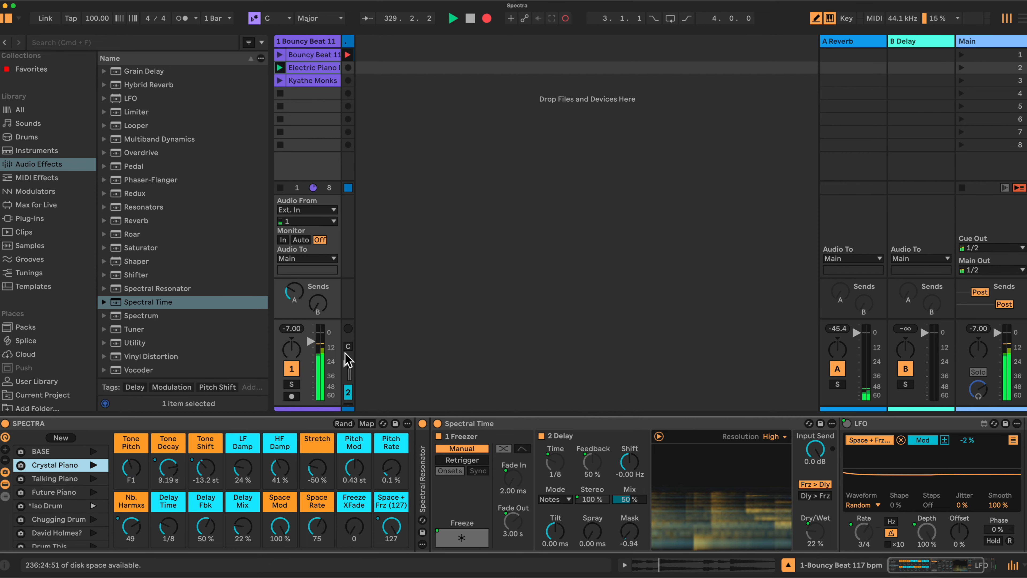
{"action": "left_click", "coordinate": [5, 423]}
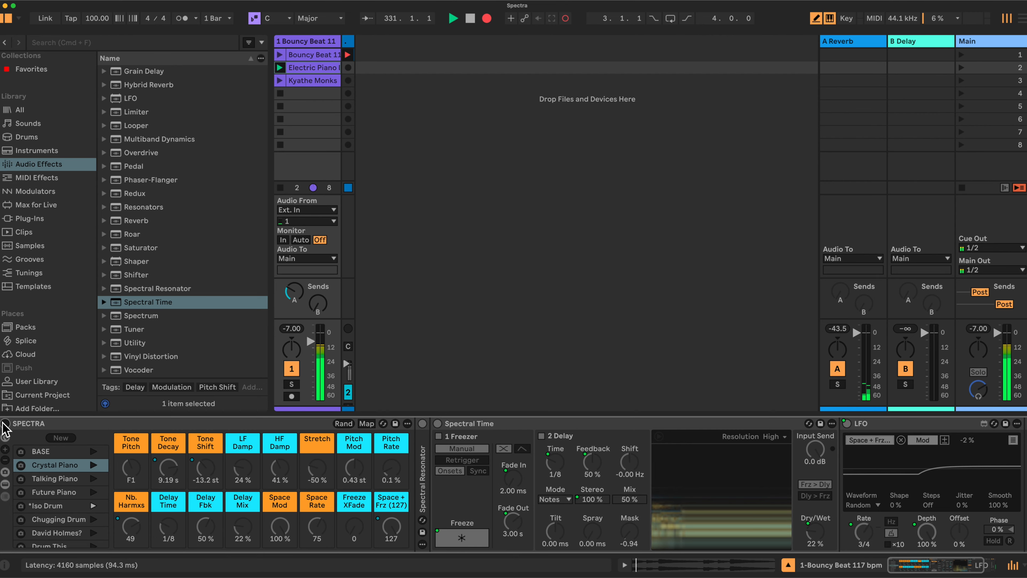
{"action": "left_click", "coordinate": [5, 423]}
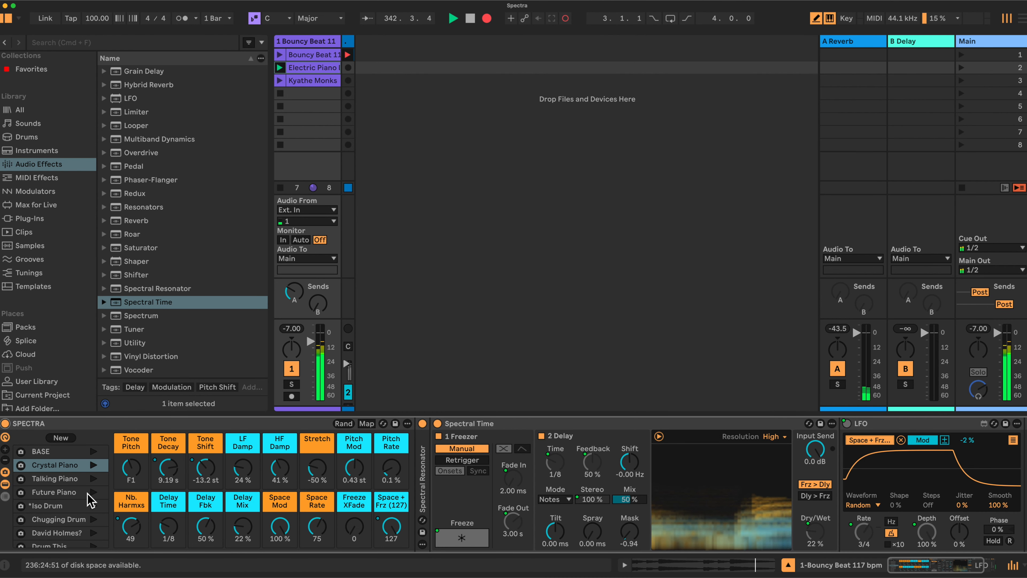
Step: Launch the Kyathe Monks clip, recall the Becomes Angelic macro variation and raise Space + Frz to 127
{"action": "left_click", "coordinate": [280, 80]}
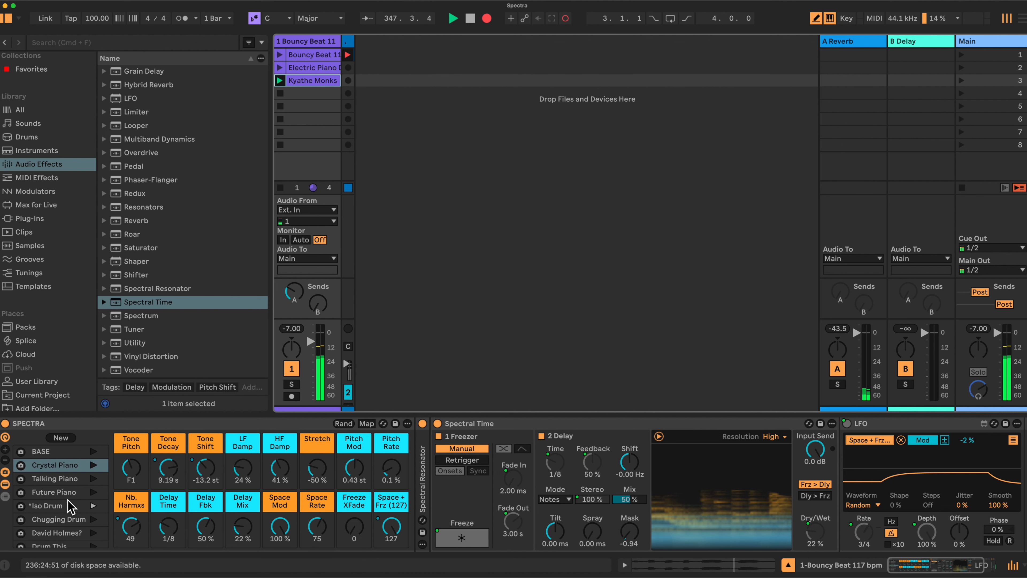
{"action": "scroll", "coordinate": [69, 506], "scroll_direction": "down", "scroll_amount": 5}
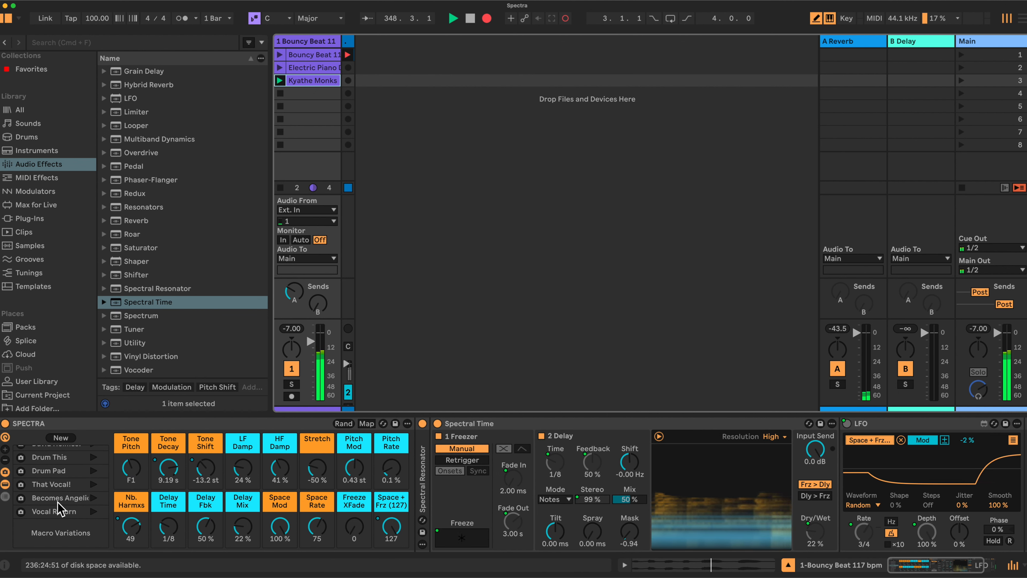
{"action": "left_click", "coordinate": [61, 497]}
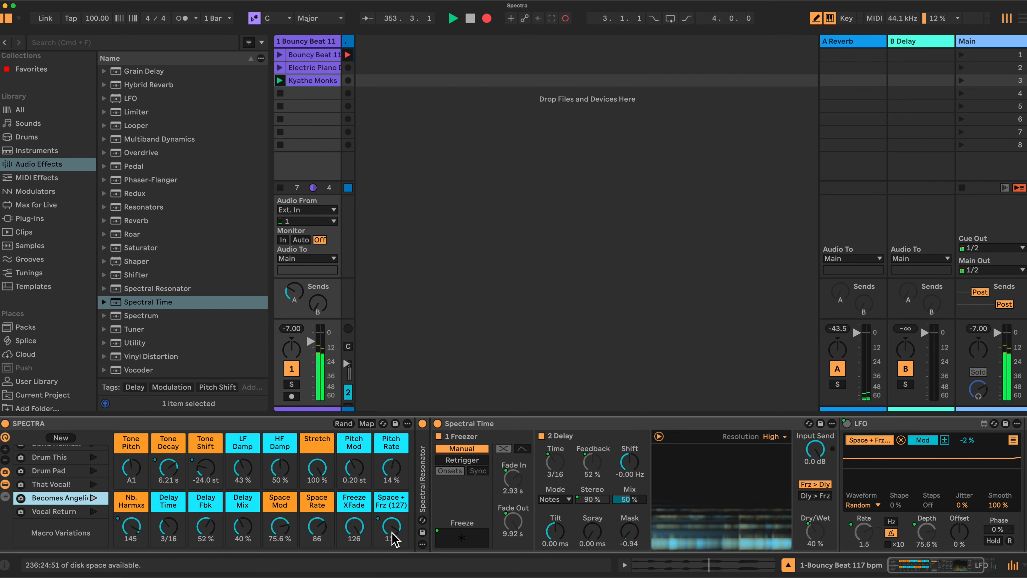
{"action": "left_click", "coordinate": [394, 539]}
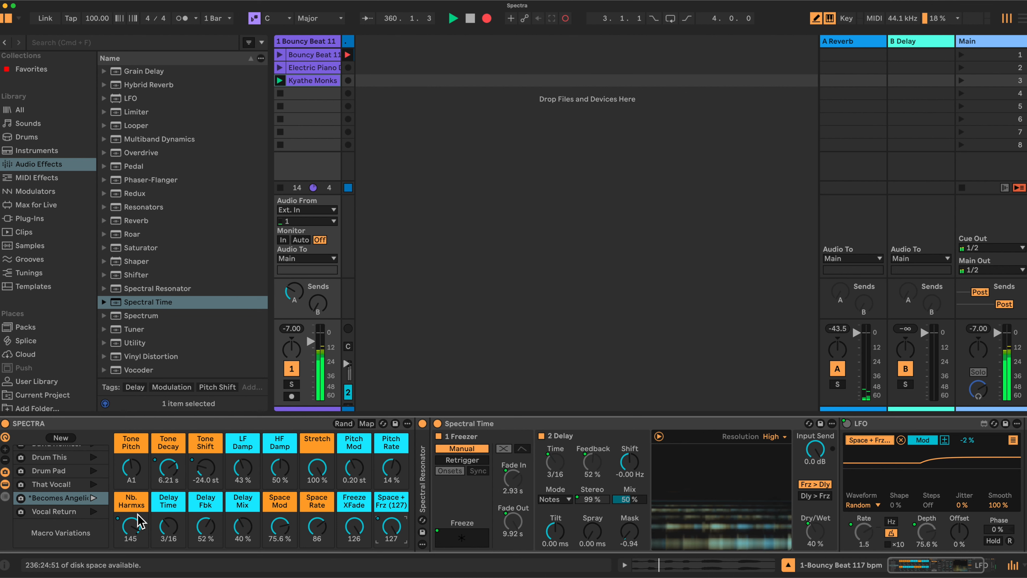
Step: Raise Tone Shift to -12.5 st and lower it to -28.3 st
{"action": "left_click_drag", "start_coordinate": [206, 470], "coordinate": [205, 451]}
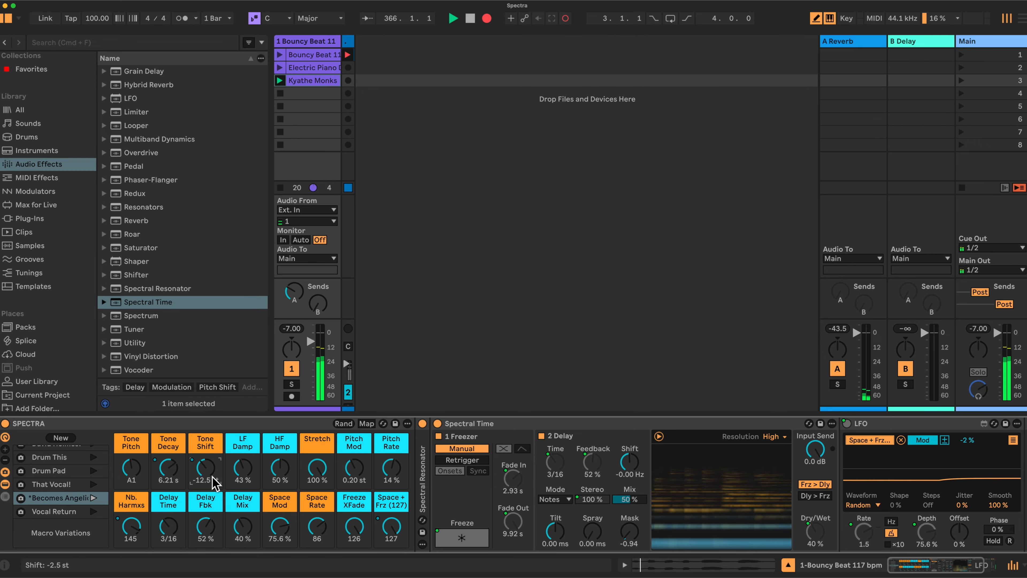
{"action": "left_click_drag", "start_coordinate": [201, 464], "coordinate": [202, 485]}
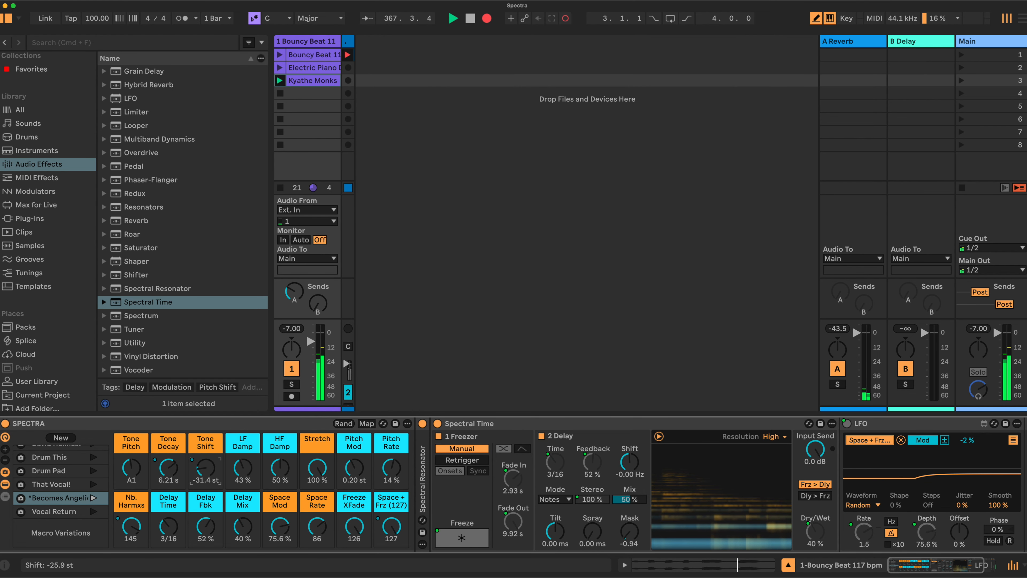
{"action": "left_click_drag", "start_coordinate": [201, 485], "coordinate": [202, 484]}
Step: Look over the Spectral Time and LFO devices and inspect the rack's macro mappings with their minimum and maximum ranges
{"action": "scroll", "coordinate": [725, 494], "scroll_direction": "right", "scroll_amount": 5}
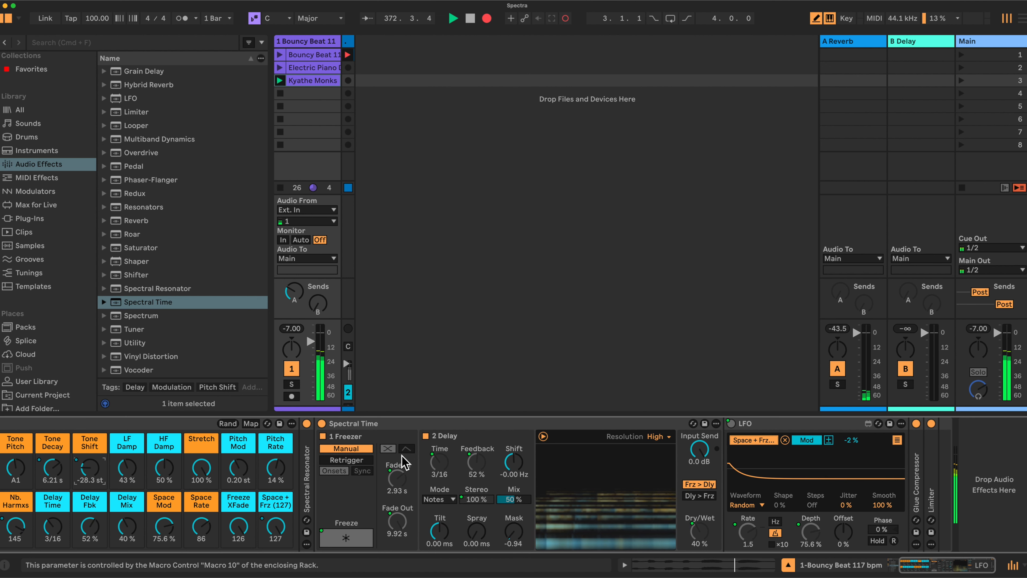
{"action": "scroll", "coordinate": [356, 461], "scroll_direction": "left", "scroll_amount": 3}
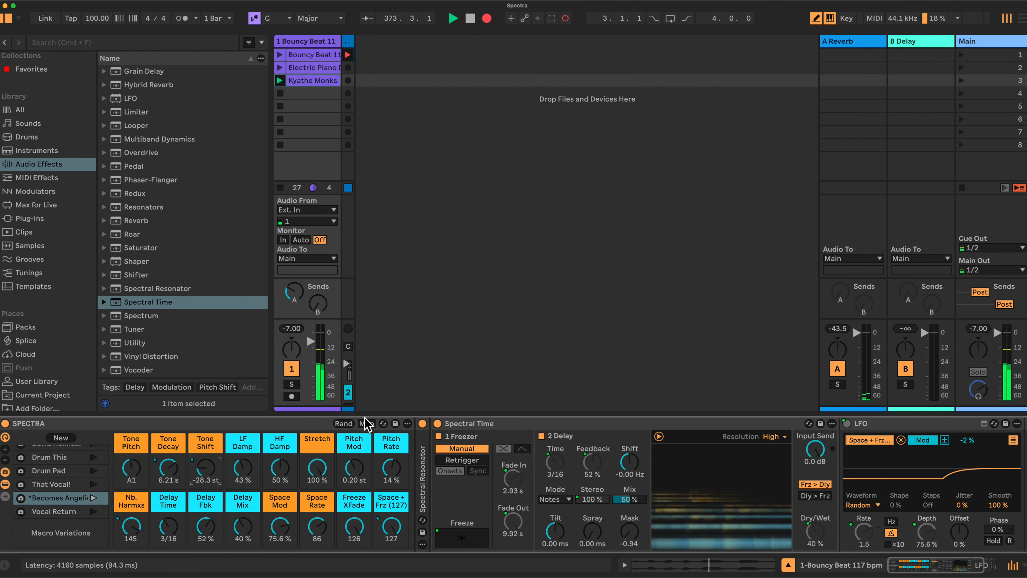
{"action": "left_click", "coordinate": [367, 423]}
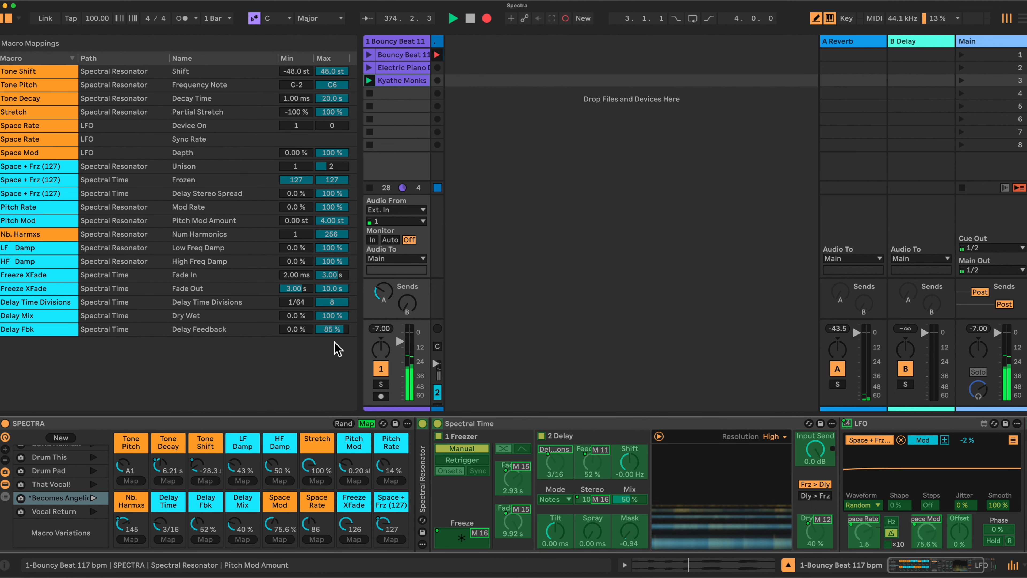
{"action": "left_click", "coordinate": [366, 423]}
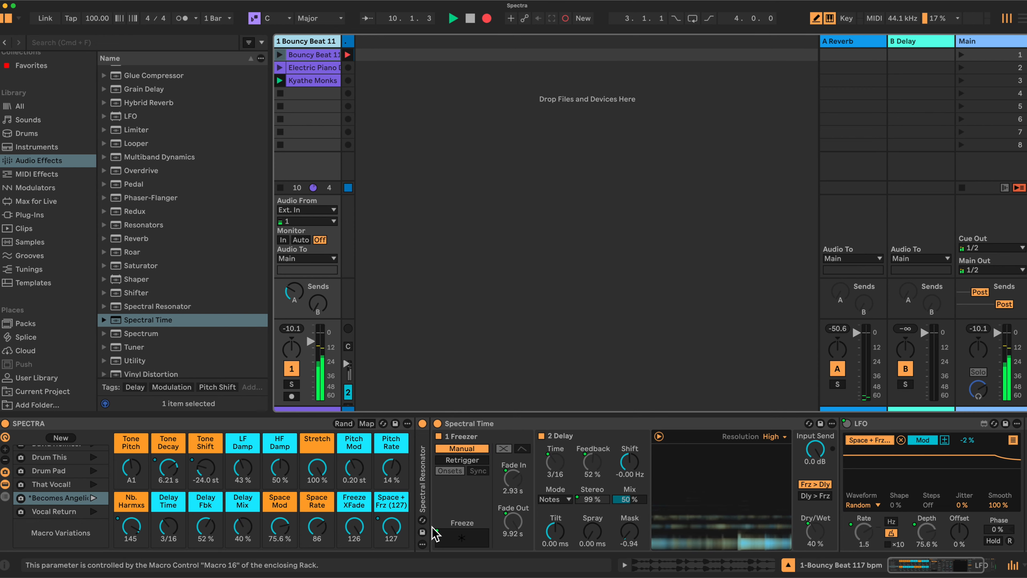
Step: Lower Space Mod to 1.57% and Space Rate to 1, set Freeze XFade to 127 and drop Space + Frz to 107
{"action": "left_click_drag", "start_coordinate": [323, 525], "coordinate": [280, 542]}
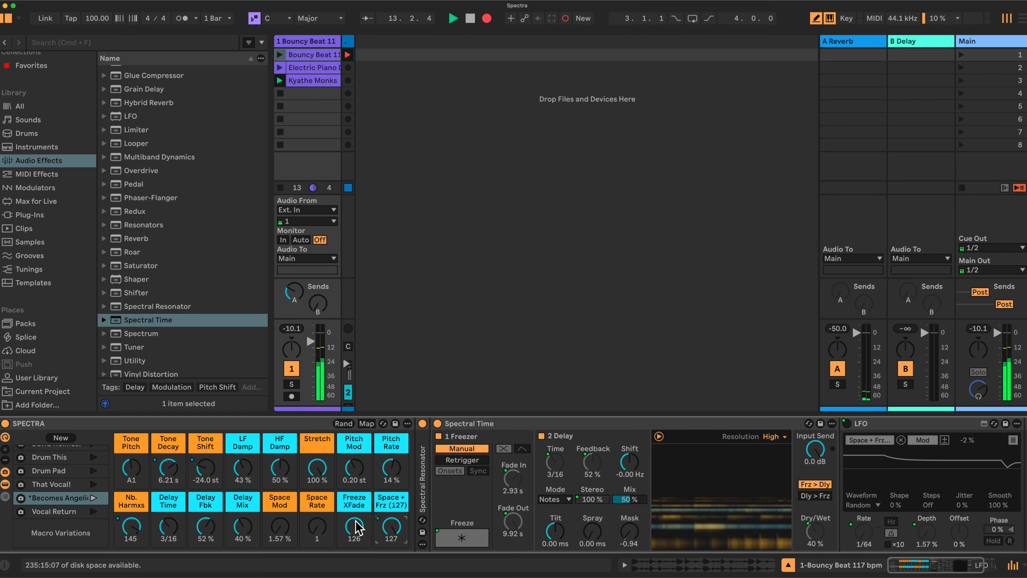
{"action": "left_click_drag", "start_coordinate": [354, 525], "coordinate": [353, 546]}
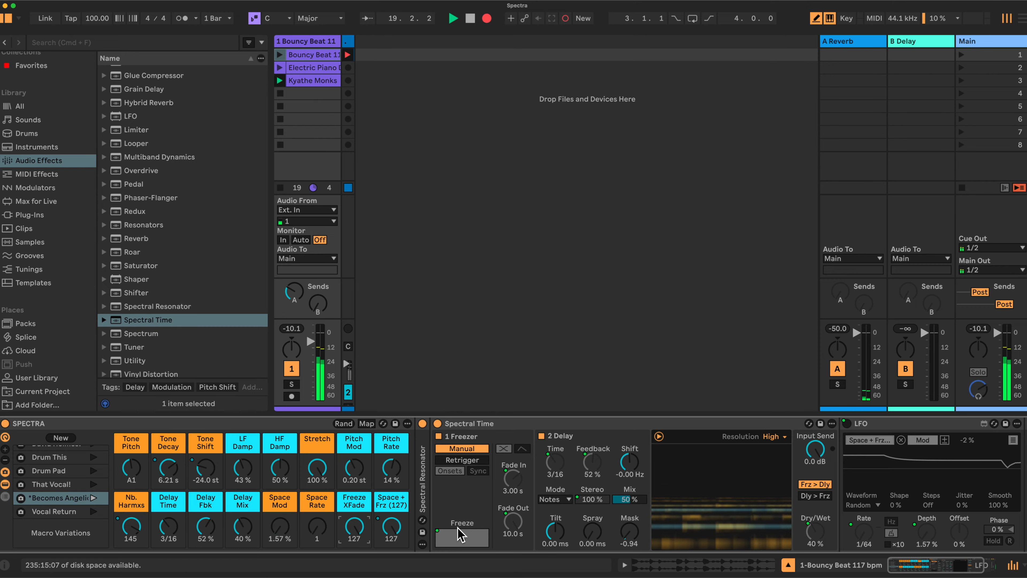
{"action": "left_click_drag", "start_coordinate": [395, 519], "coordinate": [395, 536]}
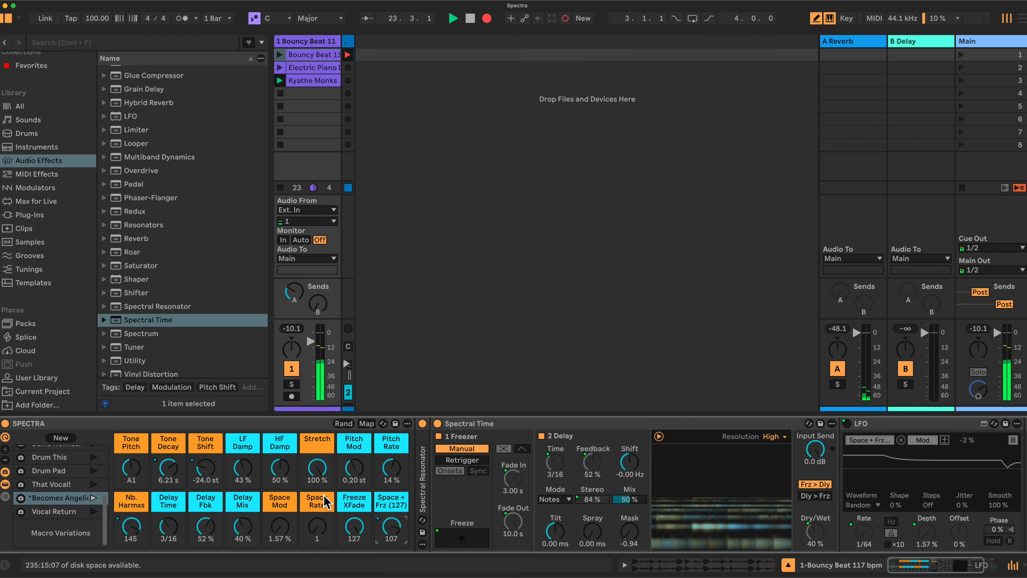
Step: Lower Stretch to 17%, reset it to 0.0%, and raise Tone Shift to -12.5 st
{"action": "left_click_drag", "start_coordinate": [323, 484], "coordinate": [324, 526]}
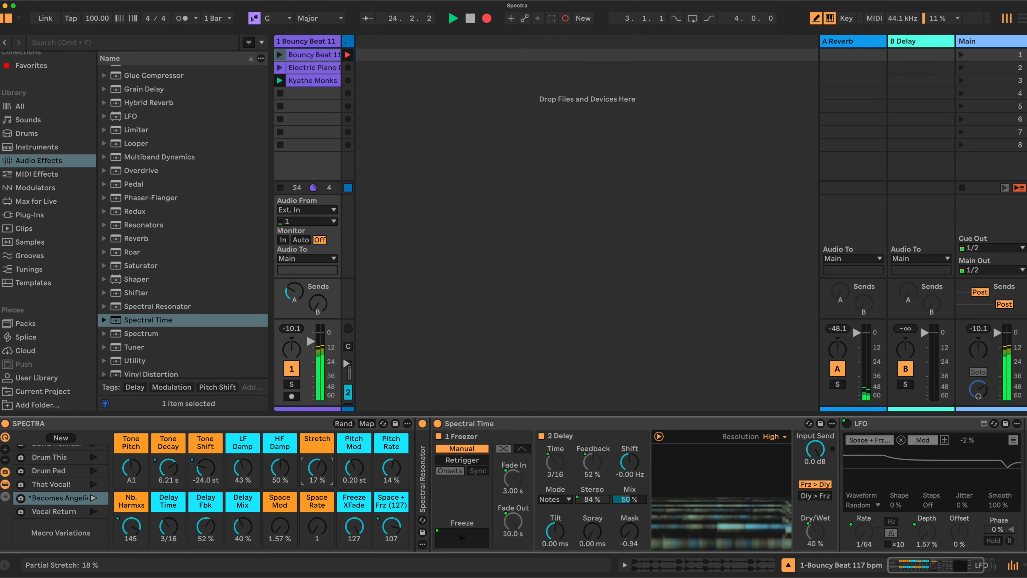
{"action": "double_click", "coordinate": [319, 463]}
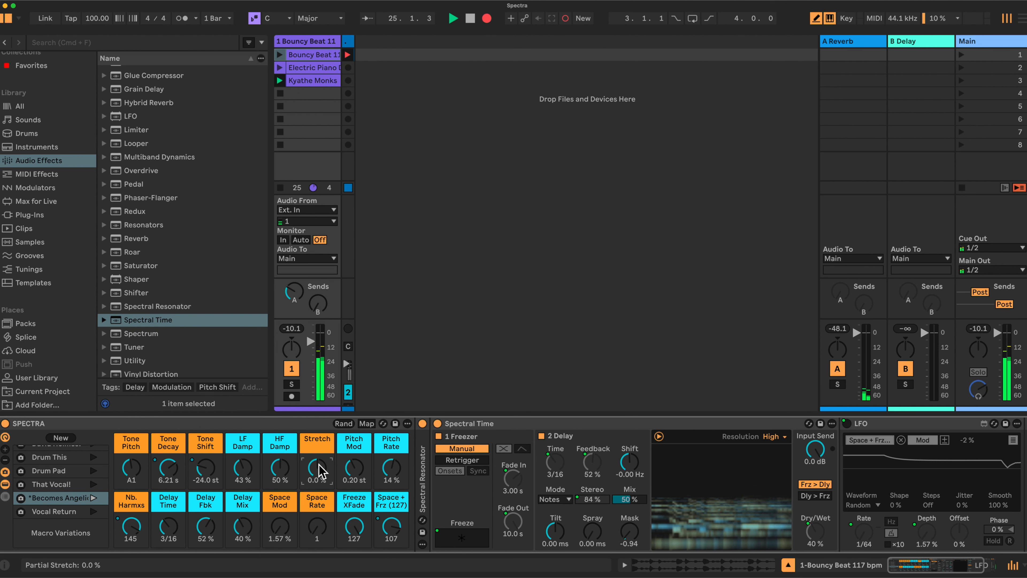
{"action": "left_click_drag", "start_coordinate": [205, 469], "coordinate": [205, 458]}
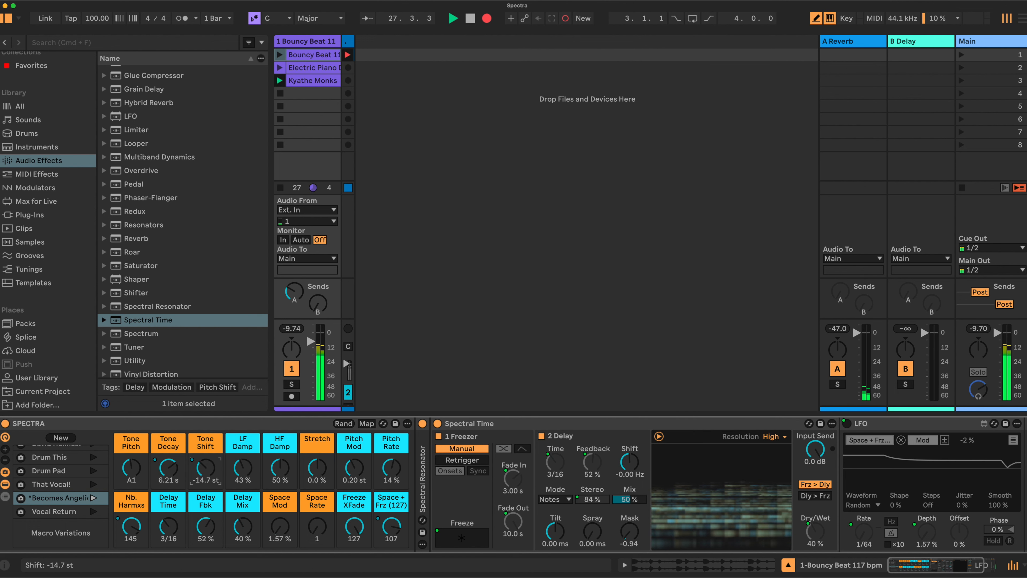
{"action": "left_click_drag", "start_coordinate": [205, 463], "coordinate": [205, 462]}
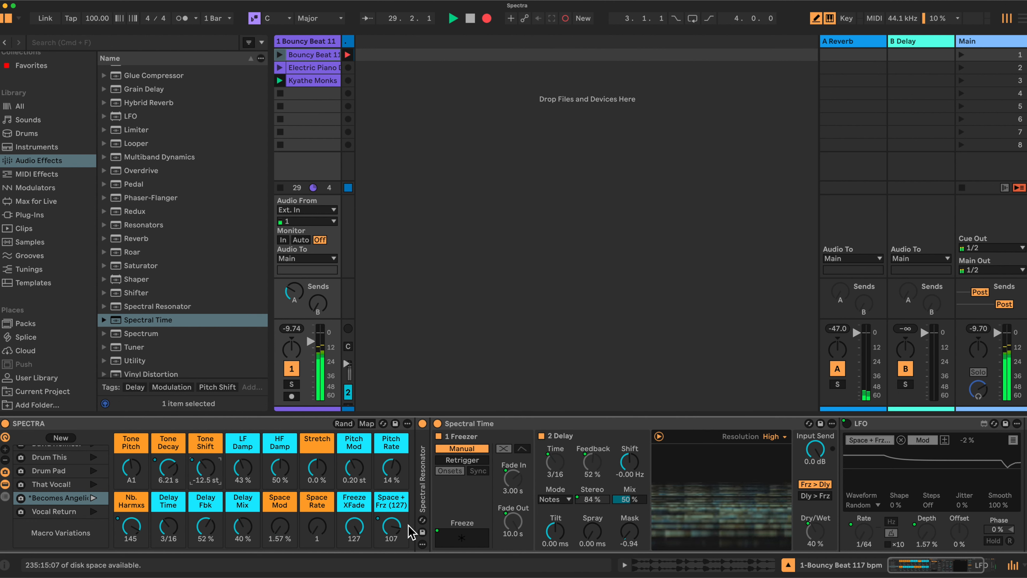
Step: Freeze with Space + Frz at 127, release it at 91, lower Freeze XFade to 75, and raise Space + Frz to 127 again
{"action": "left_click_drag", "start_coordinate": [390, 528], "coordinate": [391, 520]}
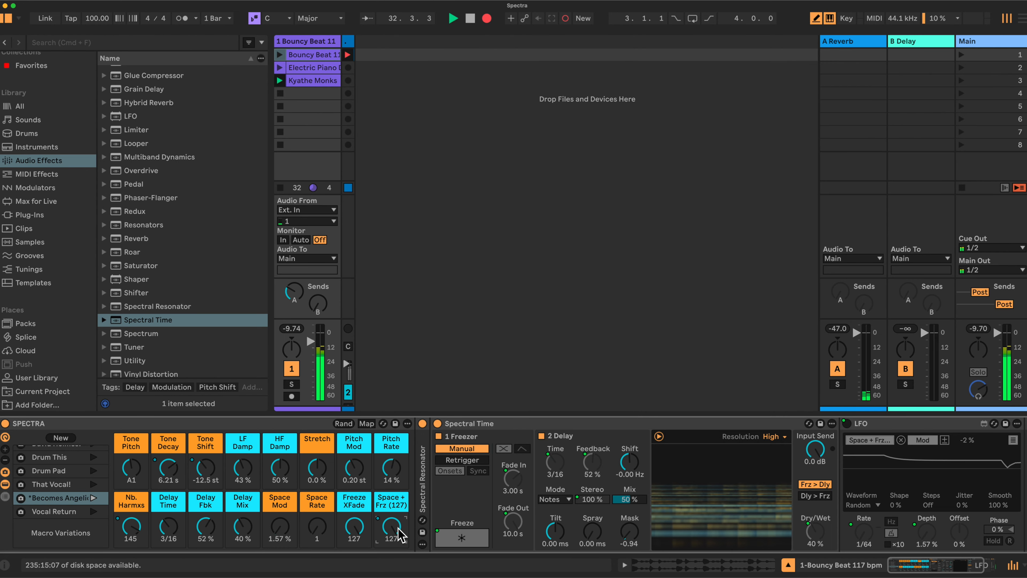
{"action": "left_click_drag", "start_coordinate": [395, 530], "coordinate": [395, 552]}
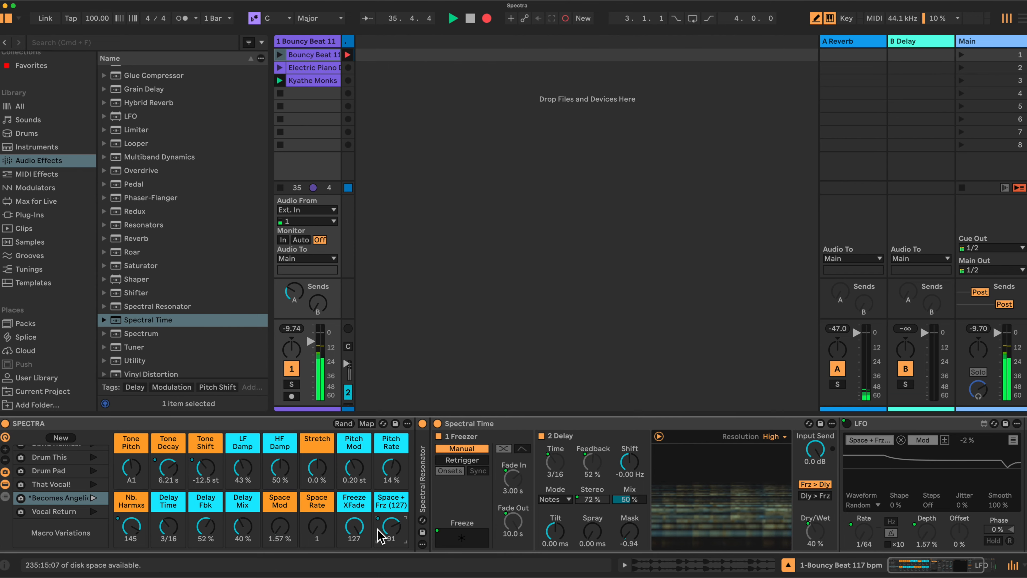
{"action": "left_click_drag", "start_coordinate": [355, 526], "coordinate": [354, 540]}
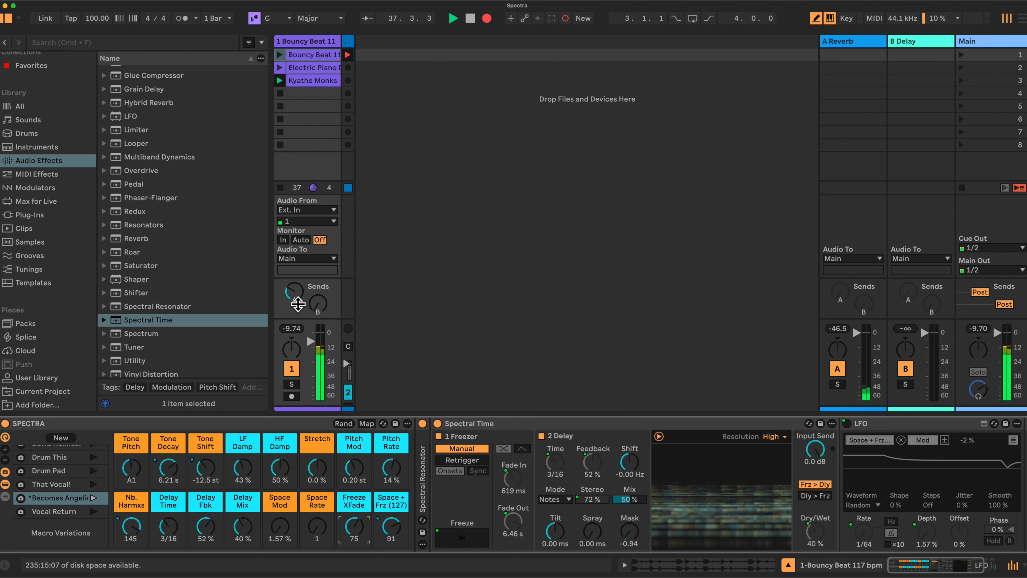
{"action": "left_click_drag", "start_coordinate": [395, 517], "coordinate": [394, 503]}
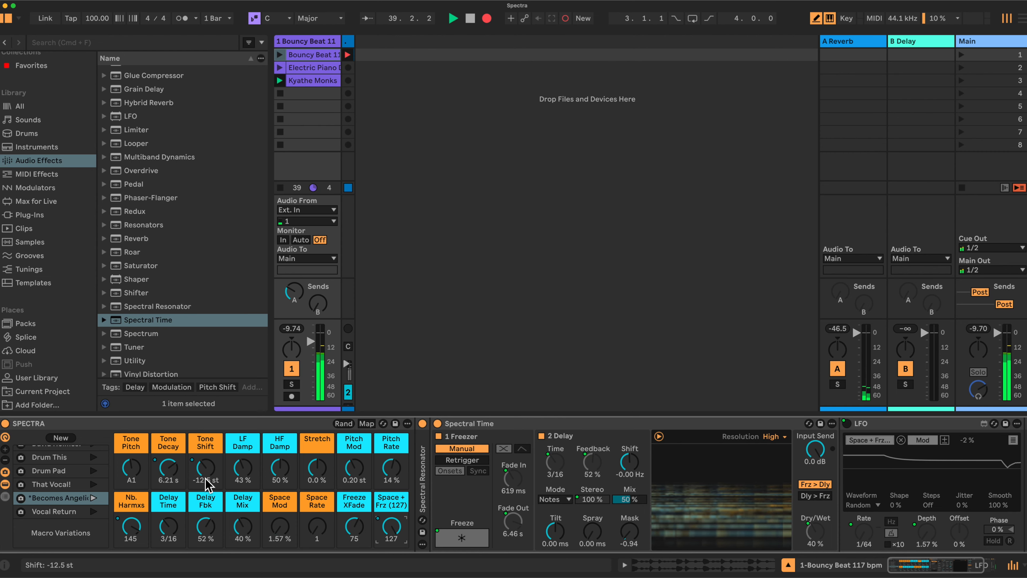
Step: Raise the rack's Space Mod macro
{"action": "left_click_drag", "start_coordinate": [279, 525], "coordinate": [280, 491]}
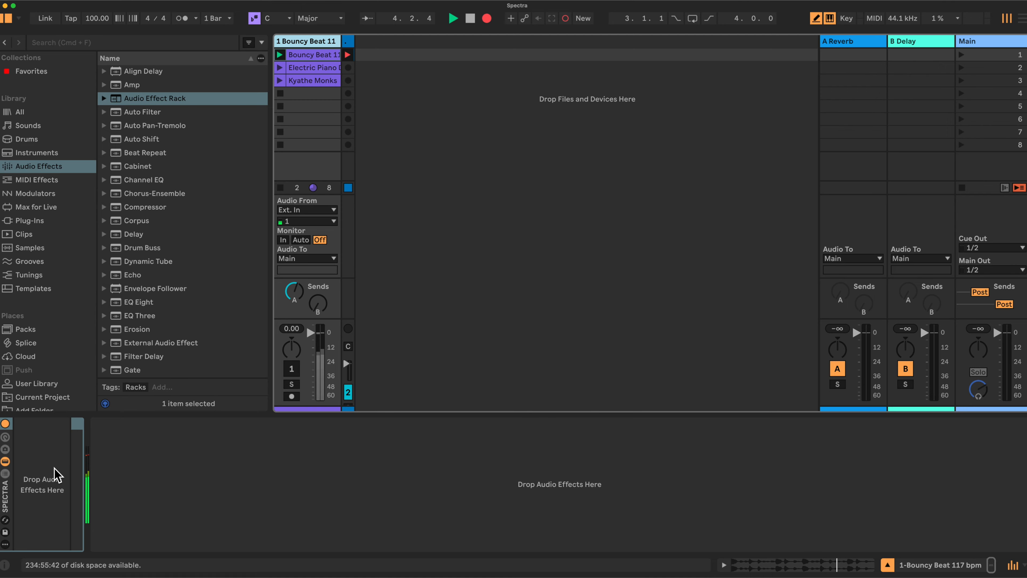
Step: Show the empty SPECTRA rack's macro controls and expand them to 16 macros
{"action": "left_click", "coordinate": [5, 437]}
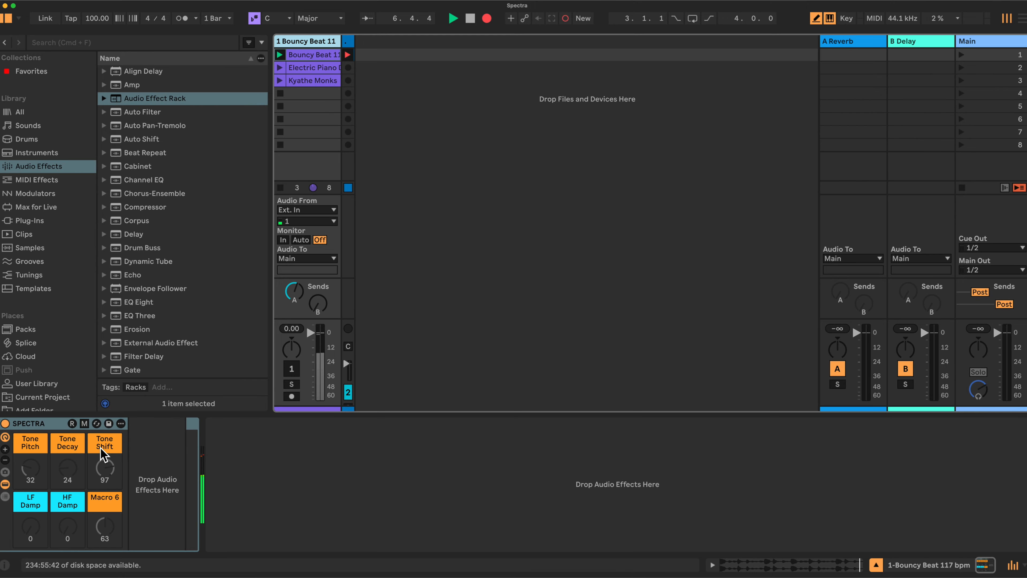
{"action": "right_click", "coordinate": [22, 446]}
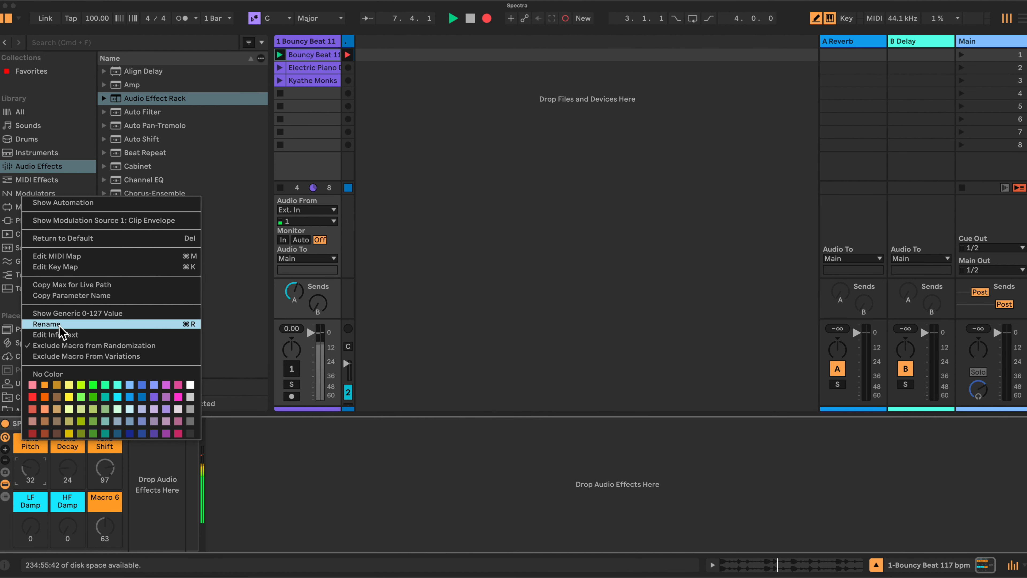
{"action": "left_click", "coordinate": [18, 427]}
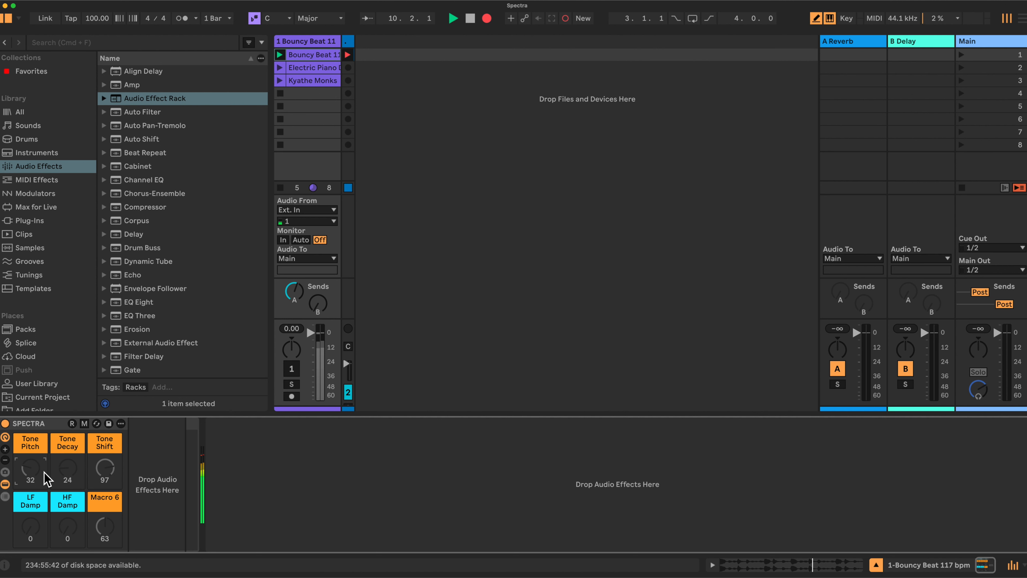
{"action": "left_click", "coordinate": [5, 449]}
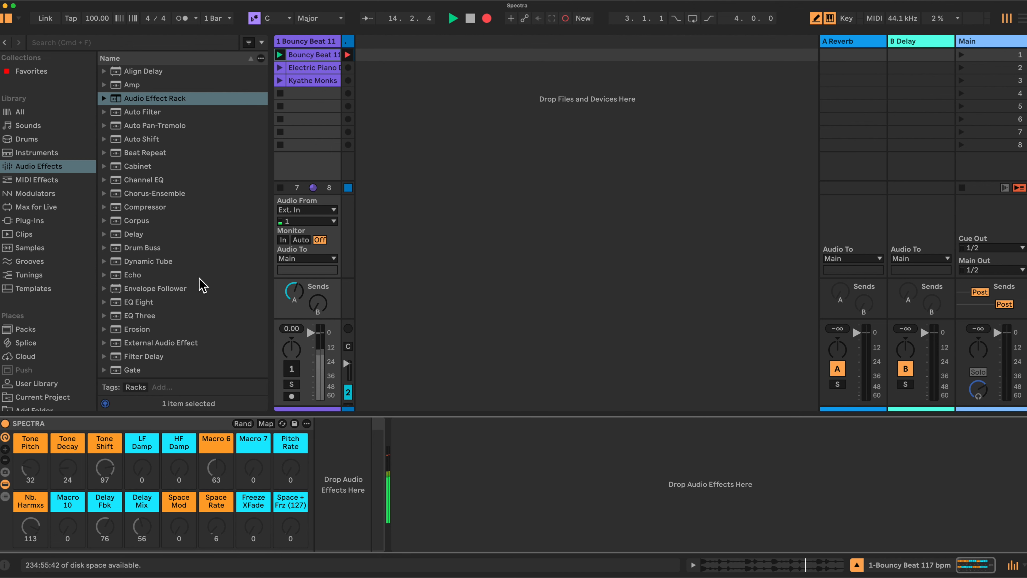
Step: Add Spectral Resonator and then Spectral Time to the SPECTRA rack, and fold Spectral Time
{"action": "scroll", "coordinate": [201, 280], "scroll_direction": "down", "scroll_amount": 6}
{"action": "scroll", "coordinate": [202, 285], "scroll_direction": "down", "scroll_amount": 3}
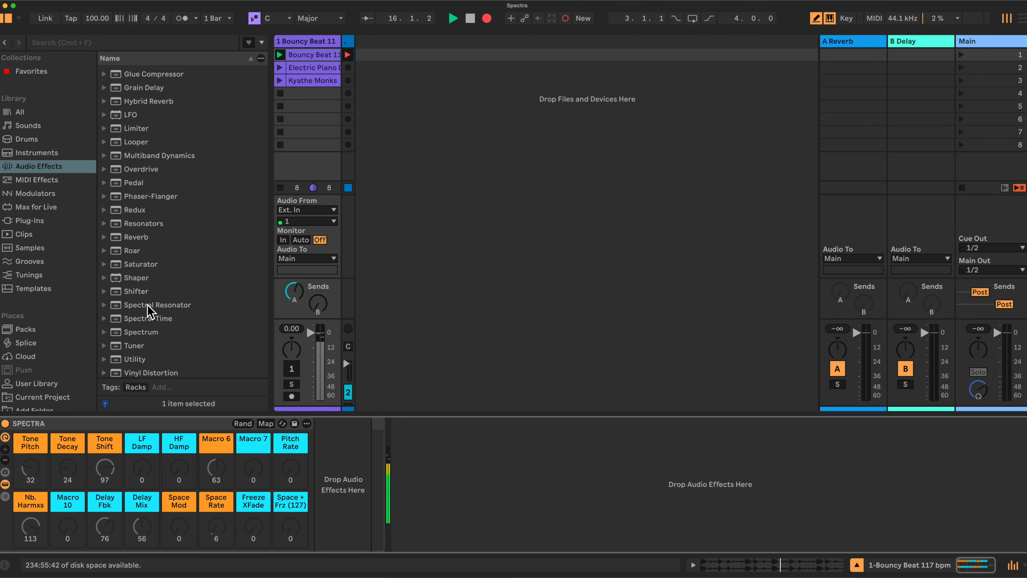
{"action": "left_click_drag", "start_coordinate": [144, 309], "coordinate": [324, 465]}
{"action": "left_click_drag", "start_coordinate": [130, 319], "coordinate": [686, 481]}
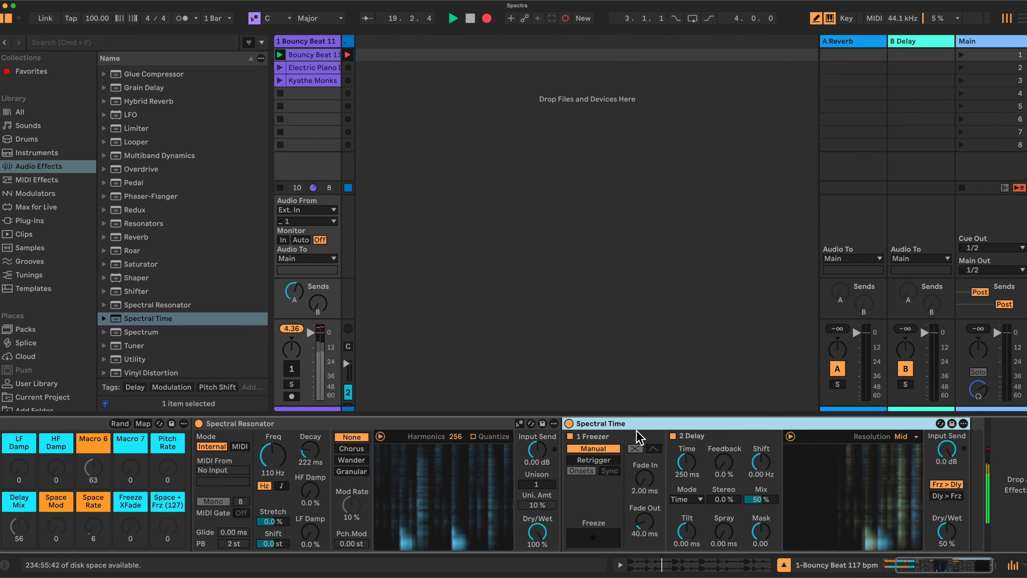
{"action": "double_click", "coordinate": [648, 423]}
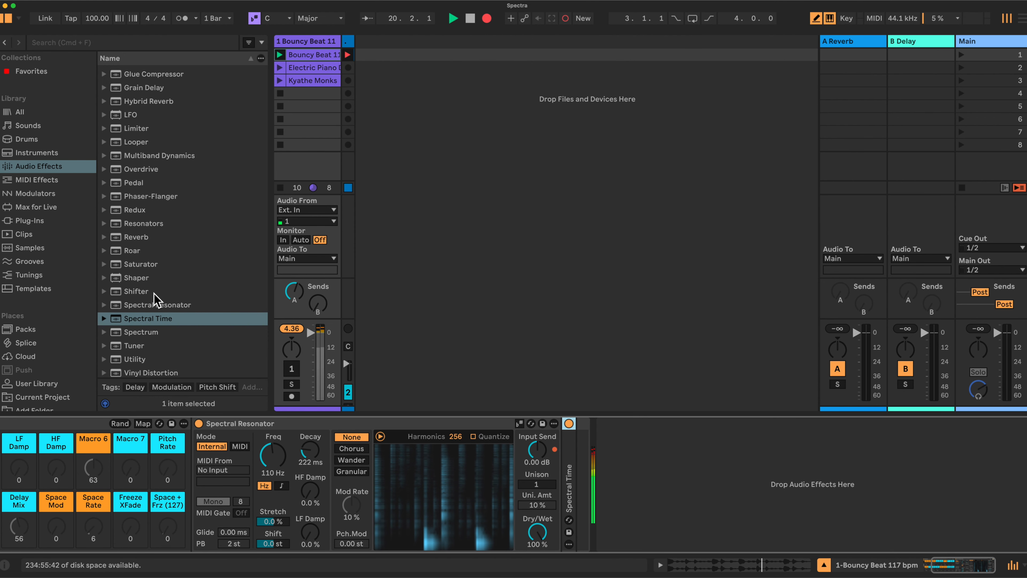
Step: Add an LFO, a Glue Compressor and a Limiter, in that order, after Spectral Time in the rack
{"action": "scroll", "coordinate": [159, 296], "scroll_direction": "up", "scroll_amount": 5}
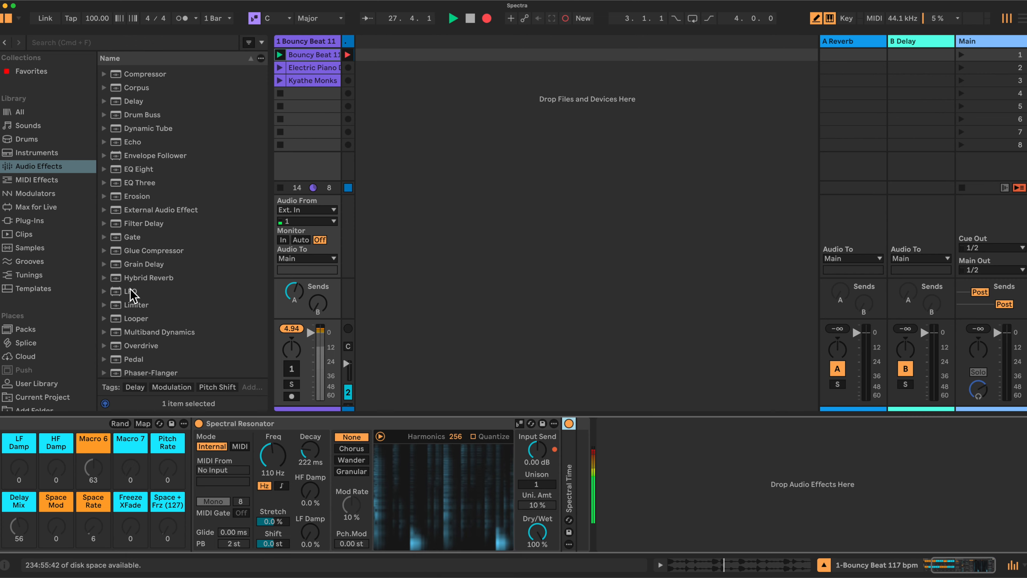
{"action": "left_click_drag", "start_coordinate": [131, 292], "coordinate": [575, 453]}
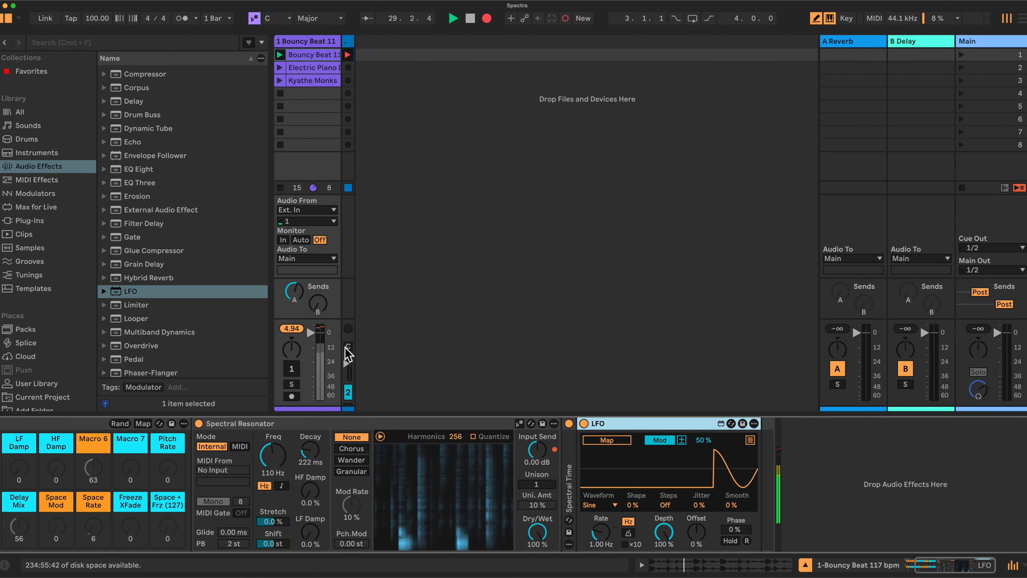
{"action": "scroll", "coordinate": [180, 319], "scroll_direction": "down", "scroll_amount": 3}
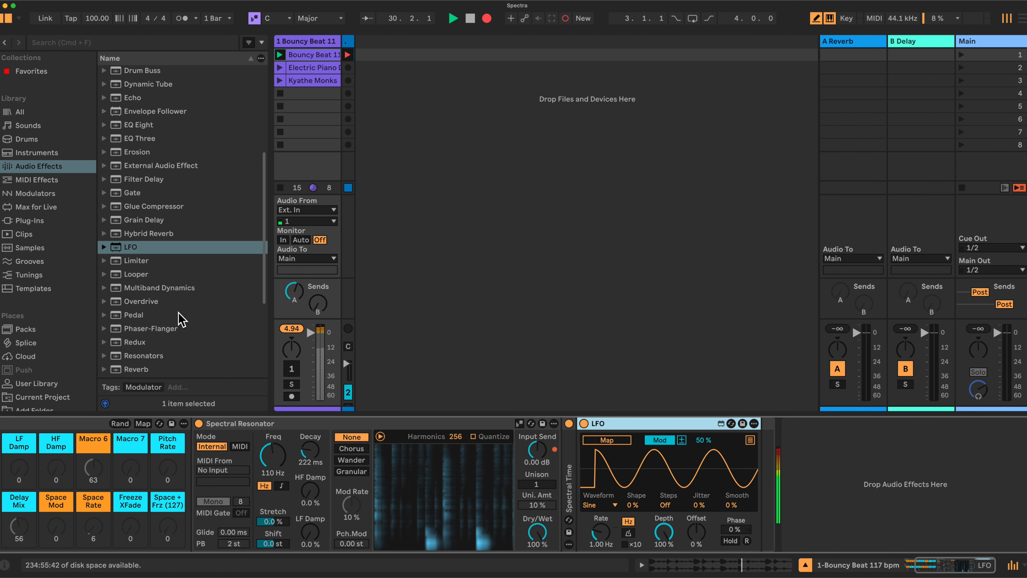
{"action": "scroll", "coordinate": [180, 318], "scroll_direction": "down", "scroll_amount": 2}
{"action": "scroll", "coordinate": [179, 314], "scroll_direction": "up", "scroll_amount": 1}
{"action": "left_click_drag", "start_coordinate": [154, 196], "coordinate": [760, 480]}
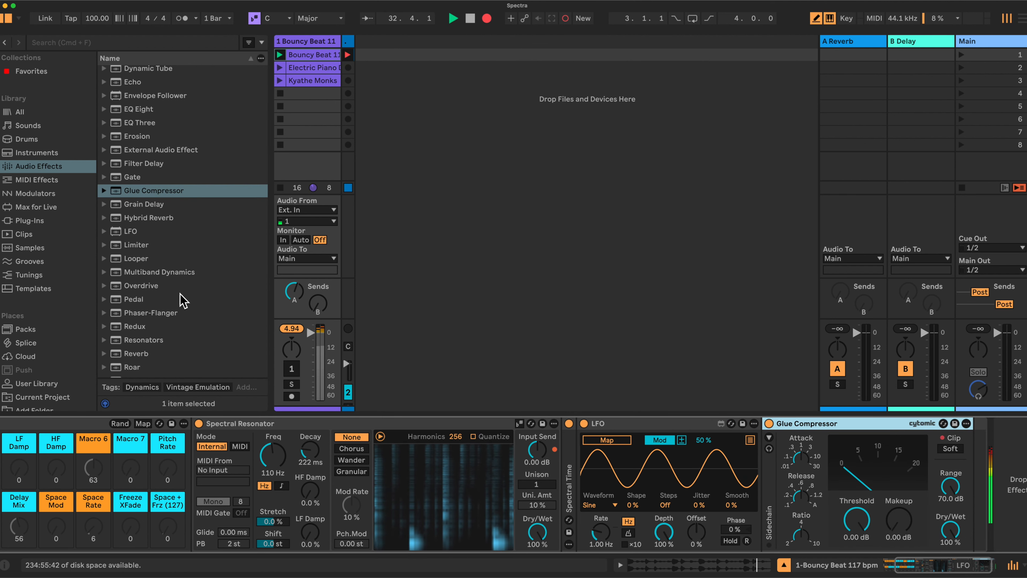
{"action": "left_click_drag", "start_coordinate": [128, 245], "coordinate": [979, 473]}
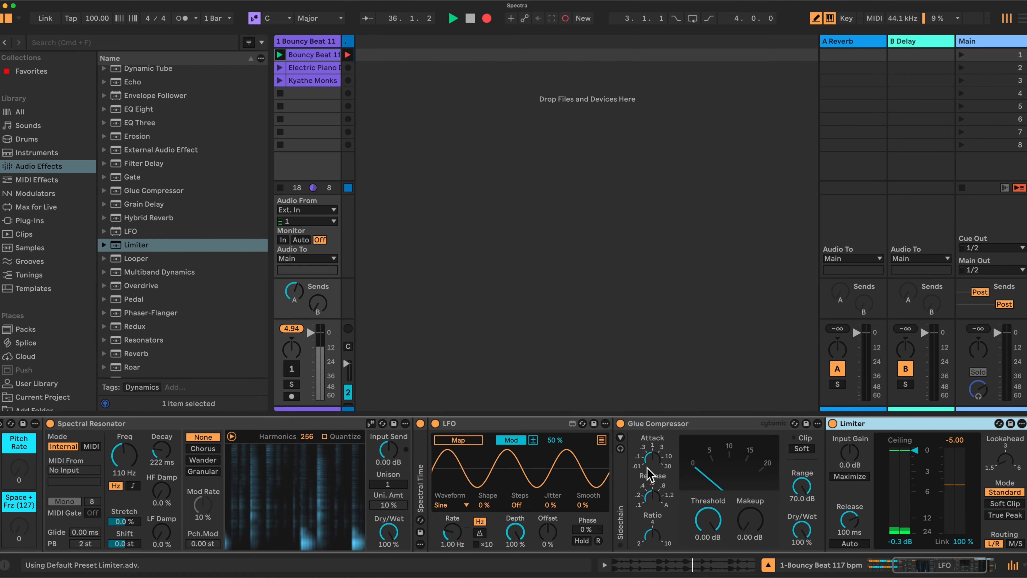
Step: Set the Glue Compressor's threshold to -14.0 dB and its makeup gain to 6.00 dB
{"action": "scroll", "coordinate": [649, 474], "scroll_direction": "left", "scroll_amount": 10}
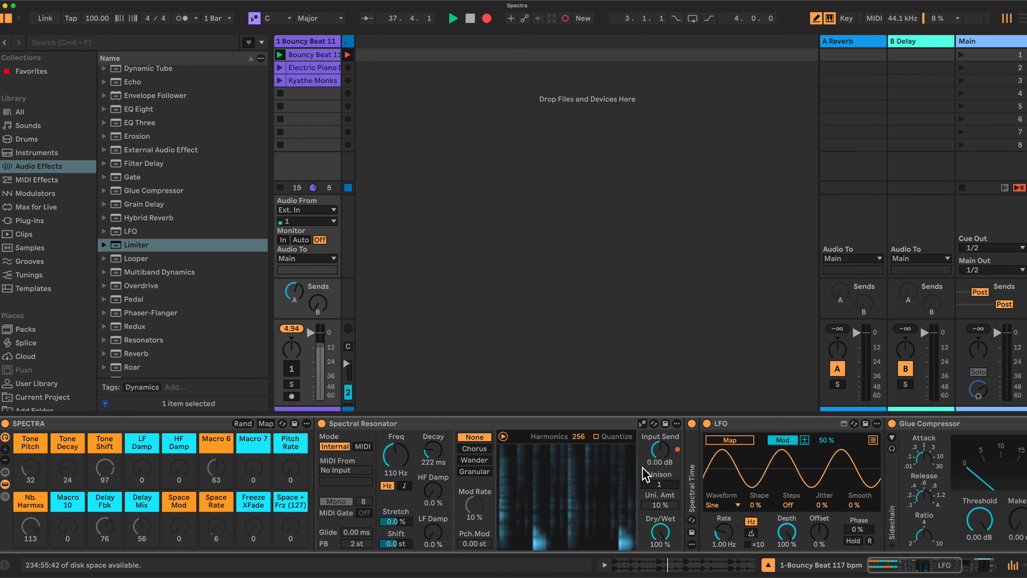
{"action": "scroll", "coordinate": [647, 474], "scroll_direction": "right", "scroll_amount": 13}
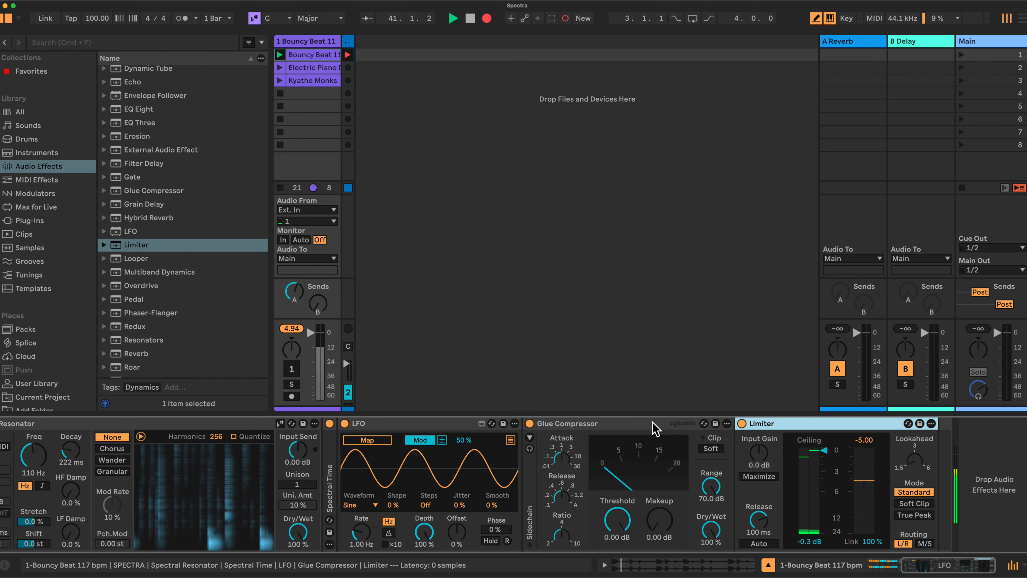
{"action": "left_click_drag", "start_coordinate": [626, 521], "coordinate": [627, 534]}
{"action": "left_click", "coordinate": [622, 540]}
{"action": "key", "text": "Return"}
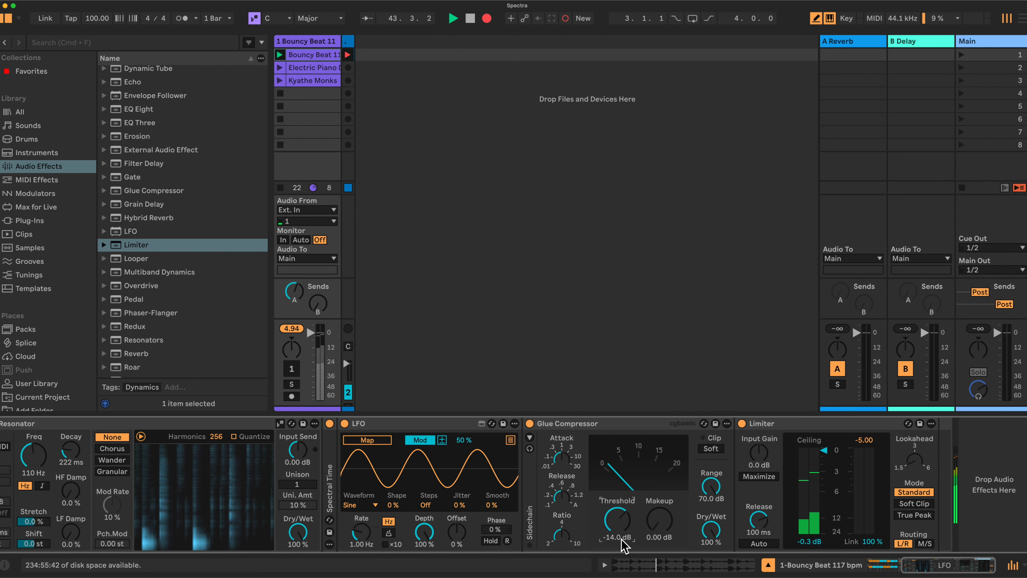
{"action": "left_click", "coordinate": [658, 538]}
{"action": "key", "text": "Return"}
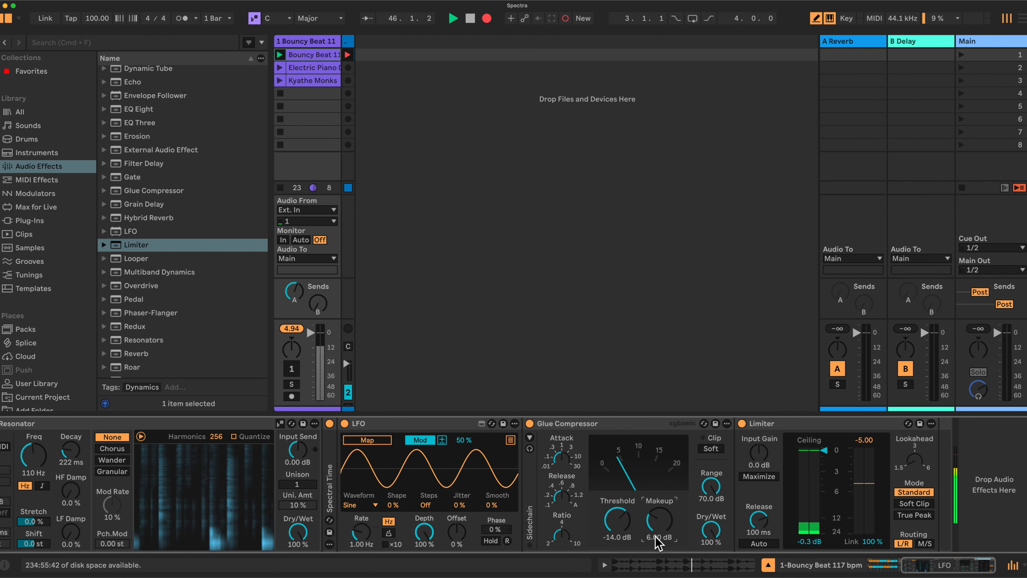
Step: Fold the Limiter and the Glue Compressor
{"action": "scroll", "coordinate": [594, 511], "scroll_direction": "left", "scroll_amount": 2}
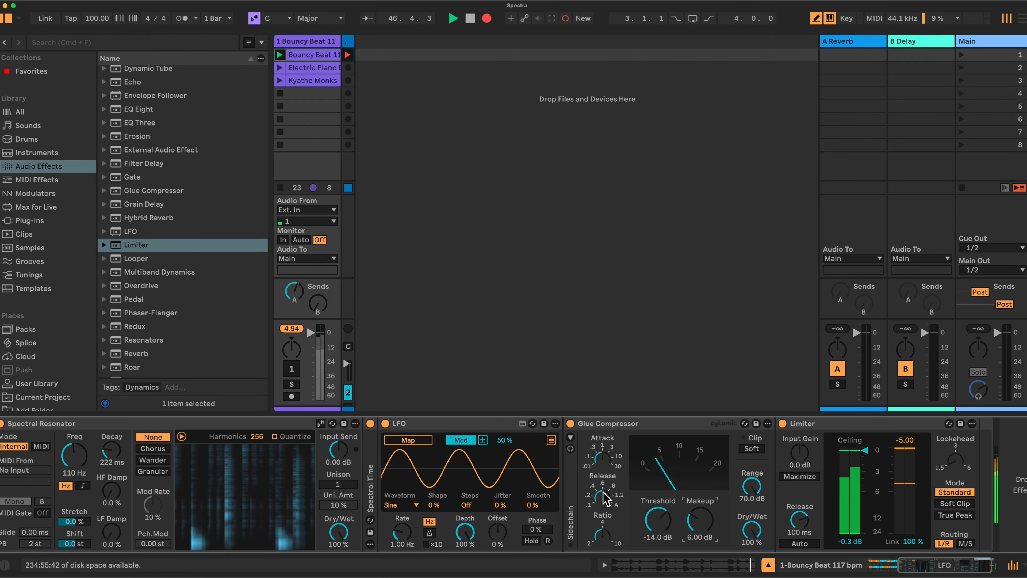
{"action": "double_click", "coordinate": [875, 424]}
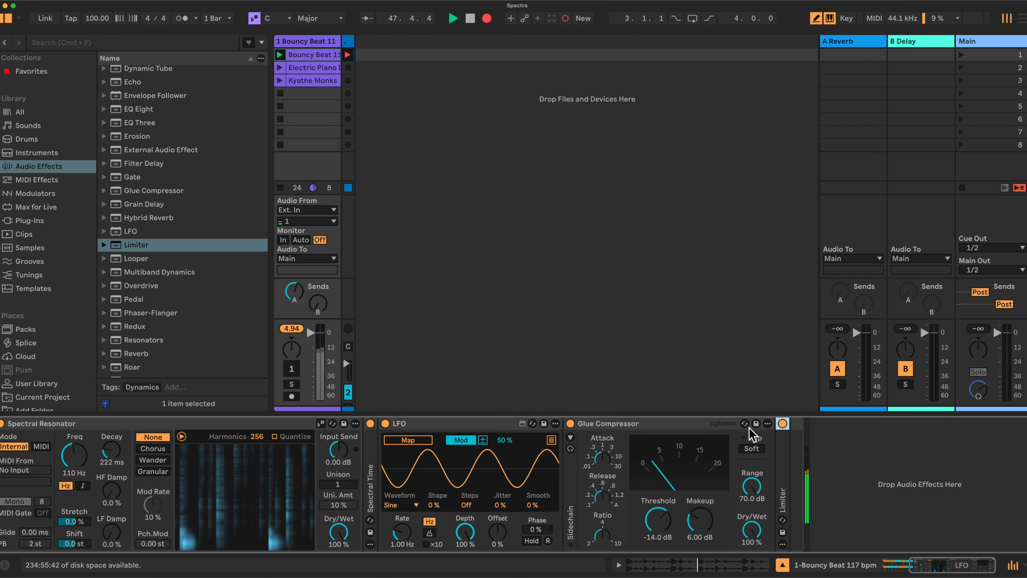
{"action": "double_click", "coordinate": [656, 423]}
Step: Sync the LFO's rate to tempo at 1, set Smooth to 100% and choose the Random waveform
{"action": "scroll", "coordinate": [647, 433], "scroll_direction": "left", "scroll_amount": 15}
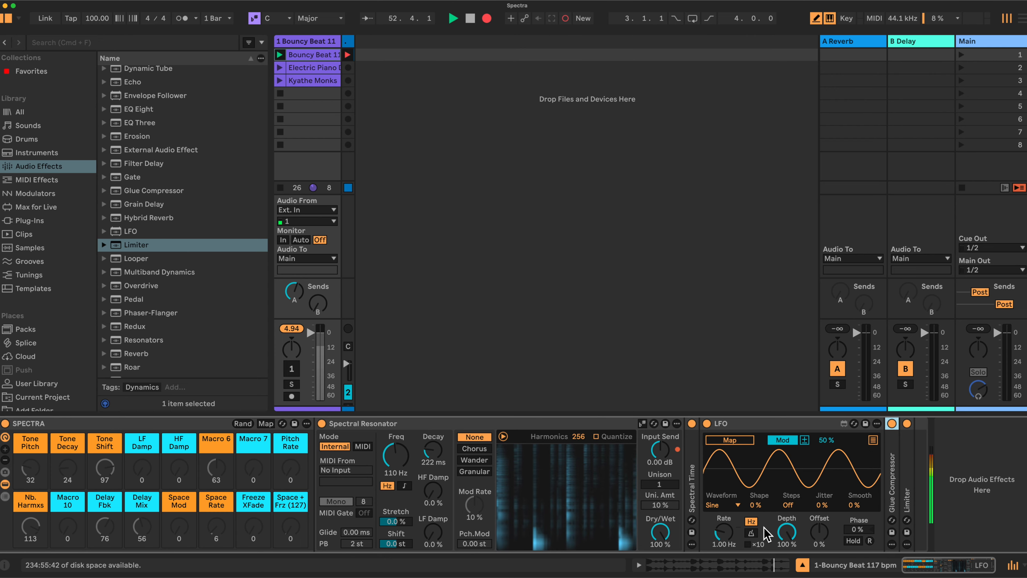
{"action": "left_click", "coordinate": [751, 533]}
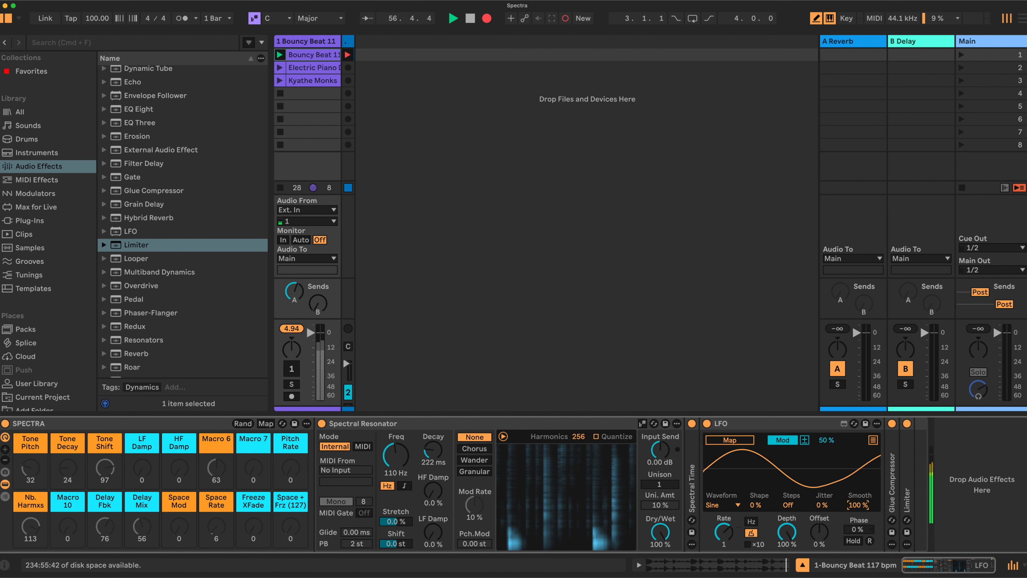
{"action": "left_click", "coordinate": [737, 505]}
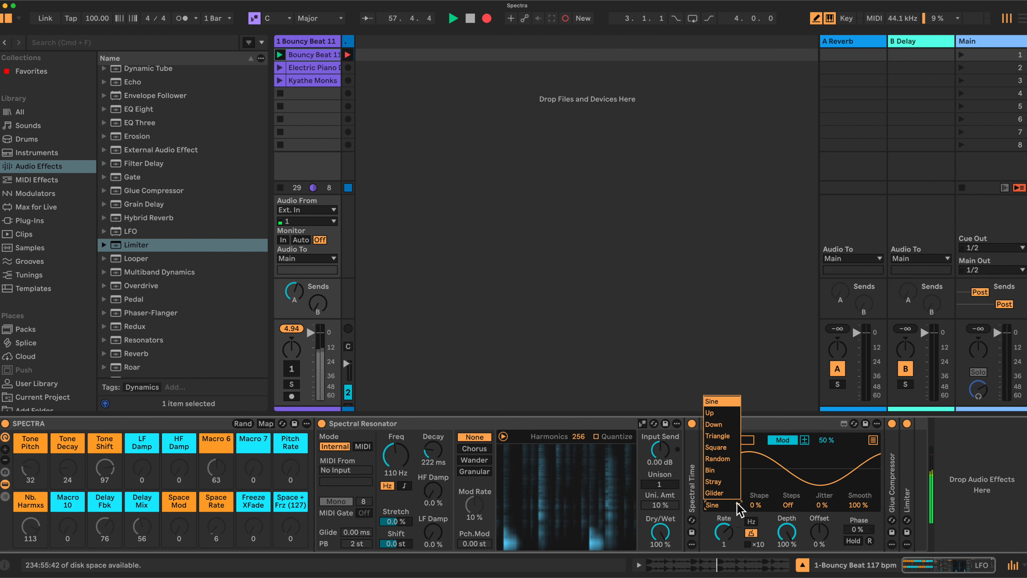
{"action": "left_click", "coordinate": [718, 459]}
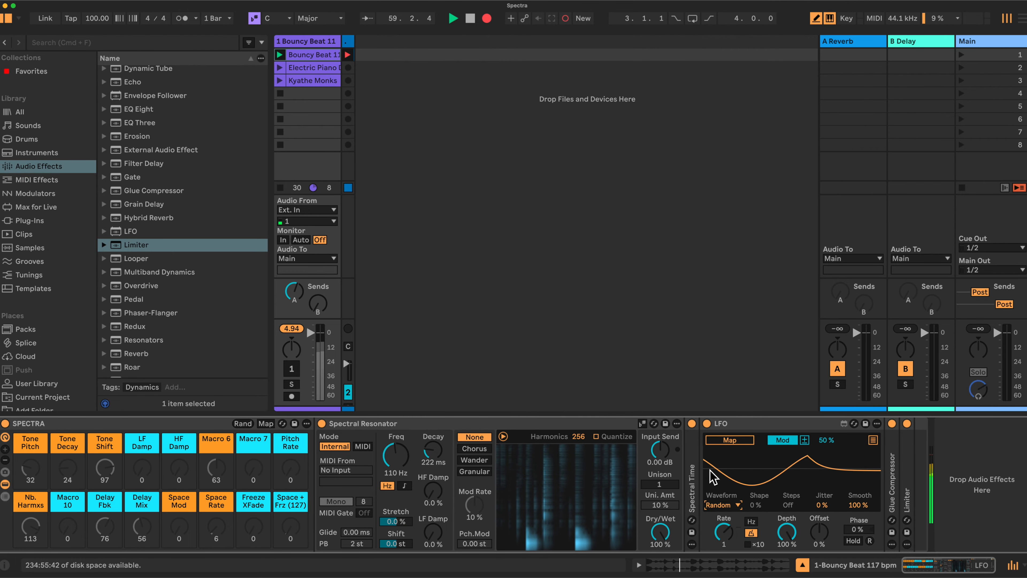
Step: Unfold Spectral Time, fold the LFO and Spectral Resonator, and set Spectral Time's resolution to High and delay mode to Notes
{"action": "double_click", "coordinate": [752, 424]}
{"action": "double_click", "coordinate": [692, 481]}
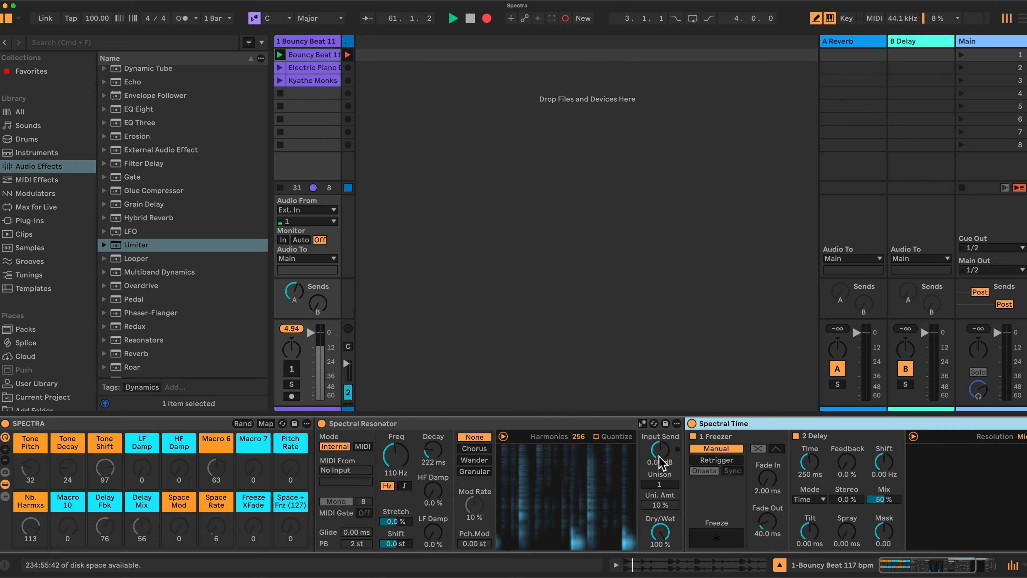
{"action": "double_click", "coordinate": [587, 424]}
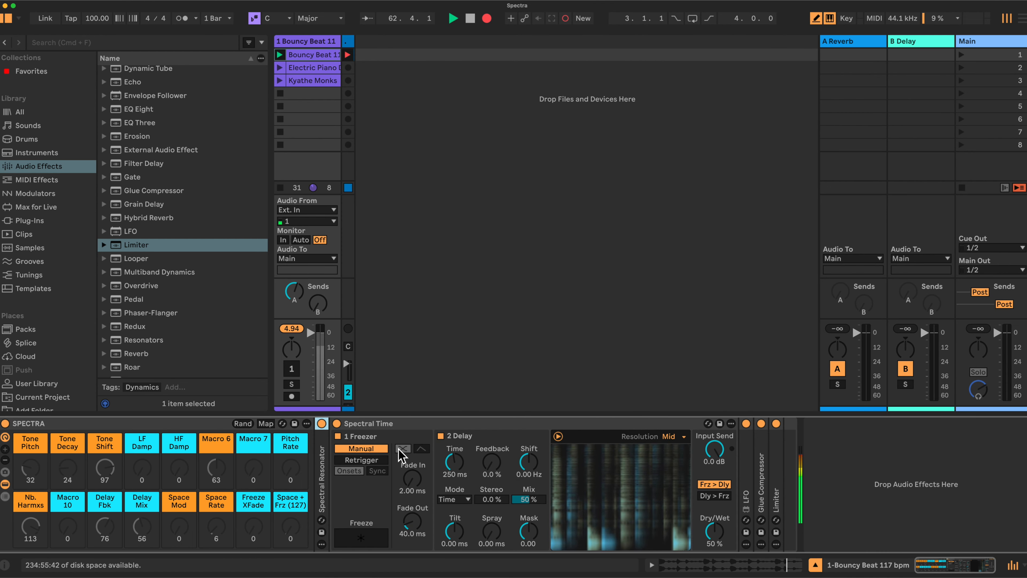
{"action": "left_click", "coordinate": [402, 449]}
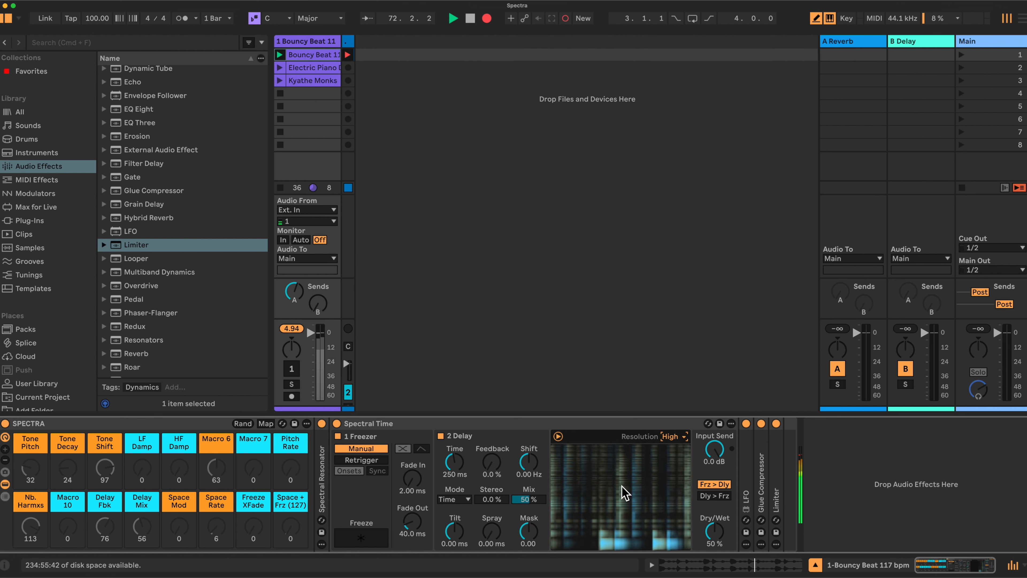
{"action": "left_click", "coordinate": [468, 499]}
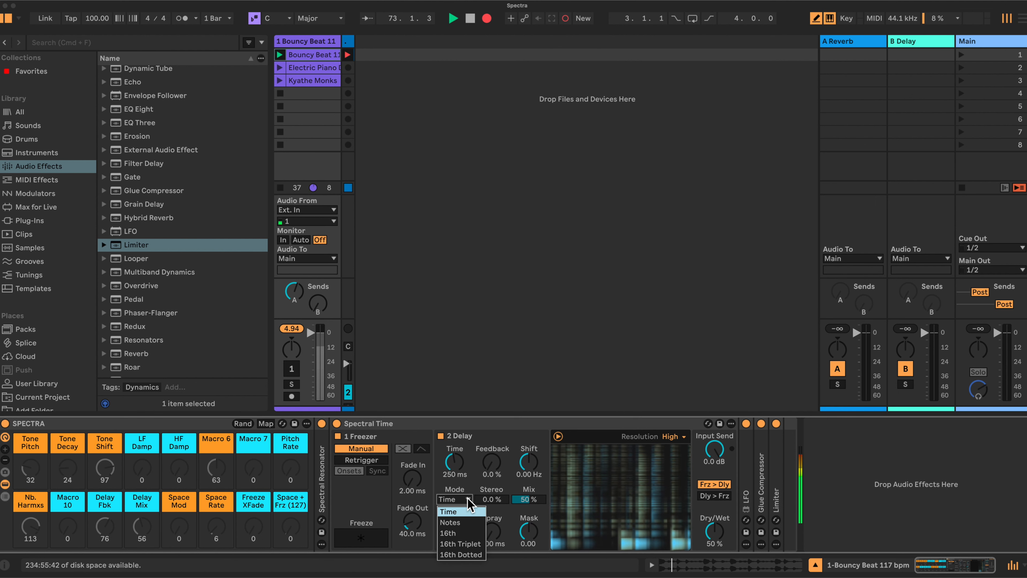
{"action": "left_click", "coordinate": [457, 523]}
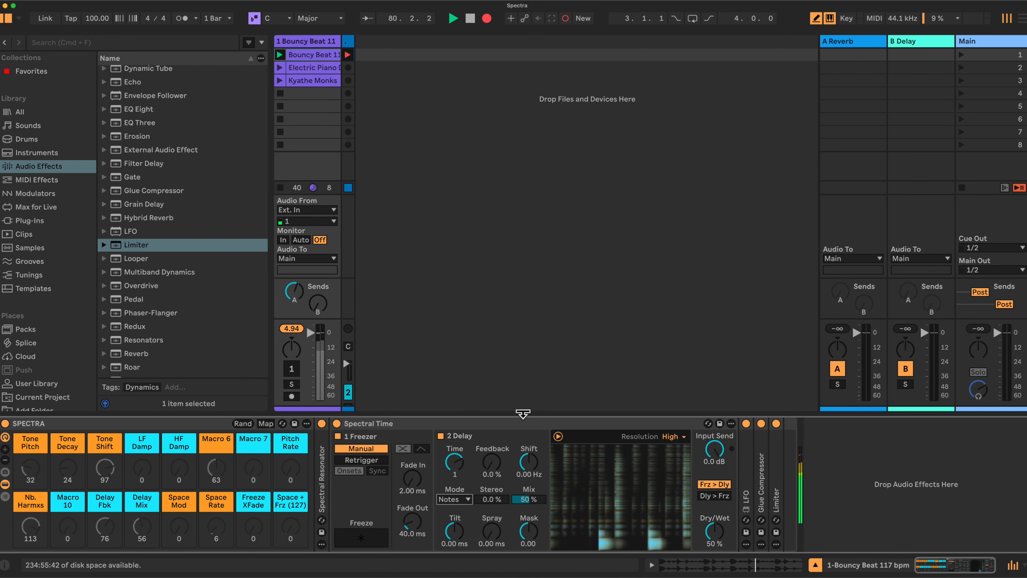
Step: Unfold Spectral Resonator in place of Spectral Time and set it to Wander, note-based frequency, Quantize on and Uni. Amt 7.5%
{"action": "double_click", "coordinate": [521, 423]}
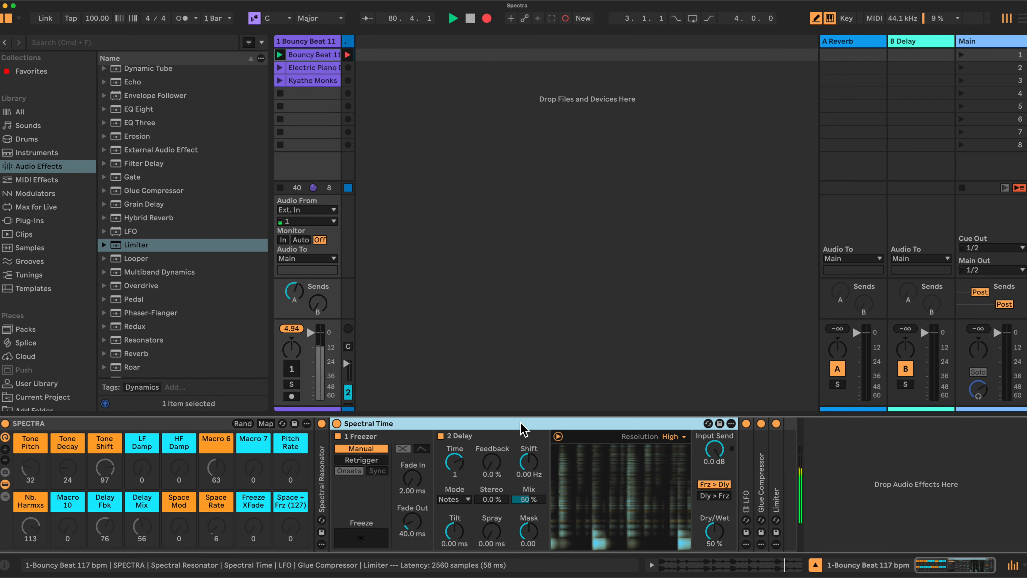
{"action": "double_click", "coordinate": [322, 479]}
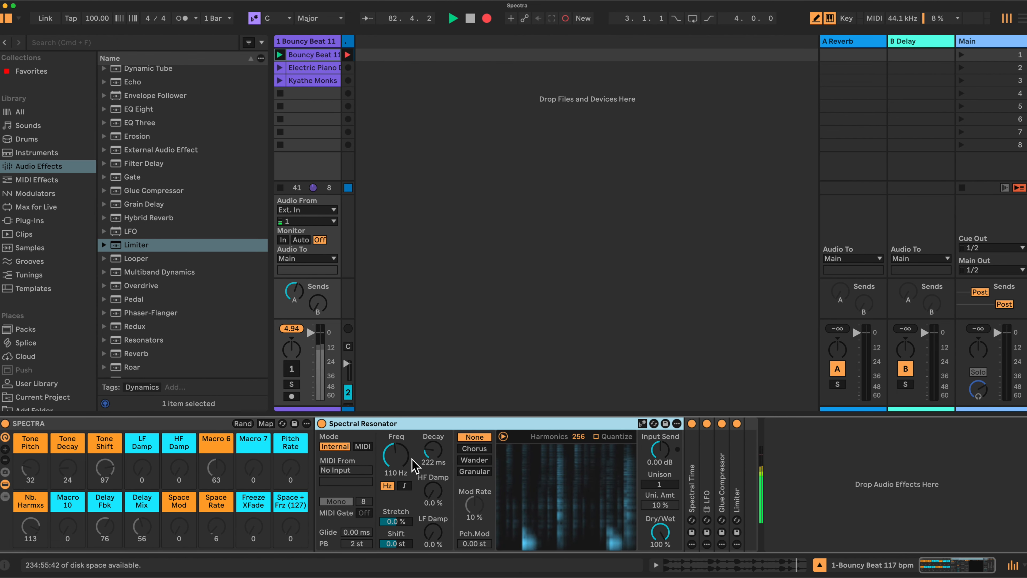
{"action": "left_click", "coordinate": [478, 461]}
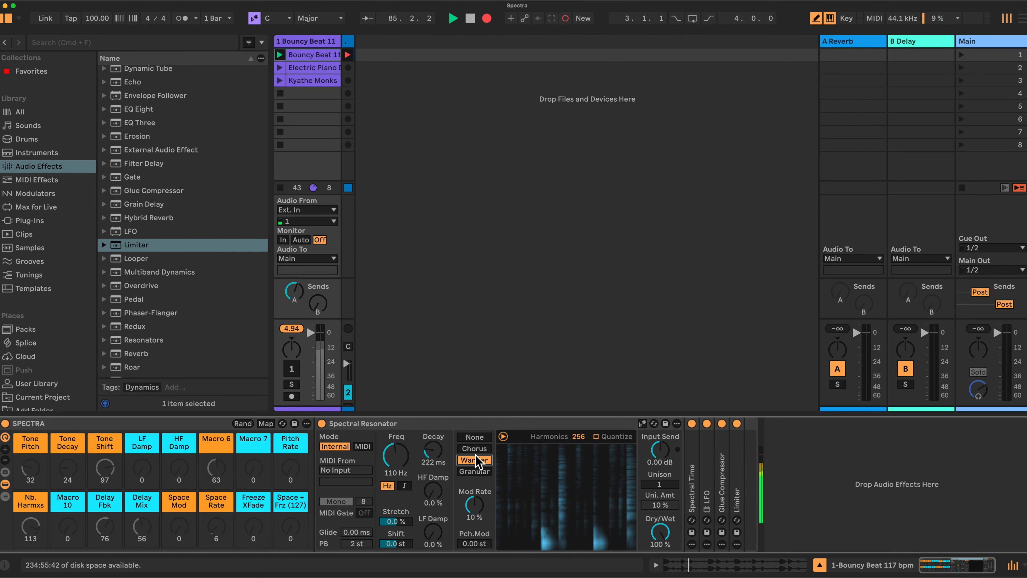
{"action": "left_click", "coordinate": [405, 486]}
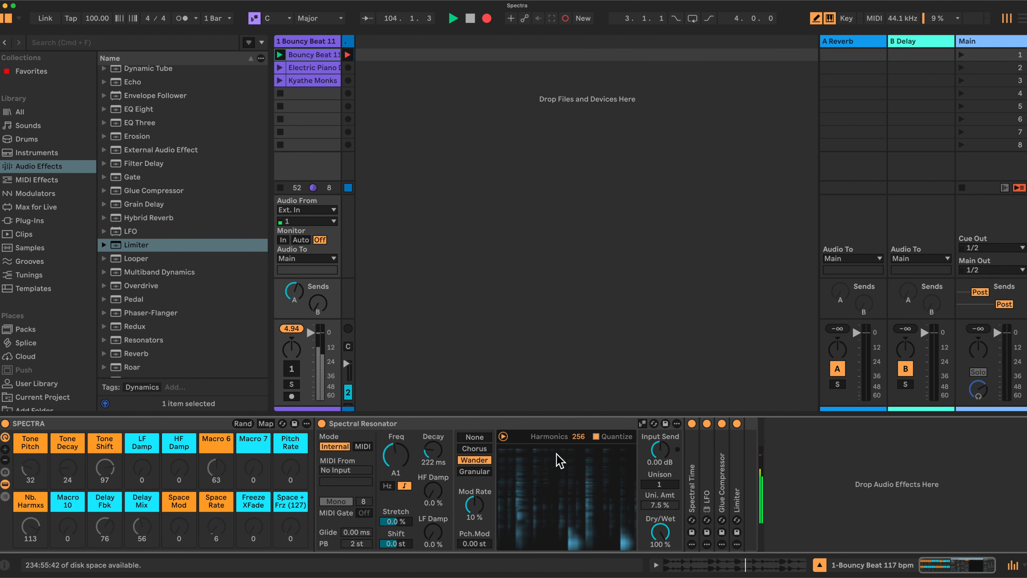
Step: Map Spectral Resonator's Freq to the Tone Pitch macro
{"action": "left_click", "coordinate": [266, 423]}
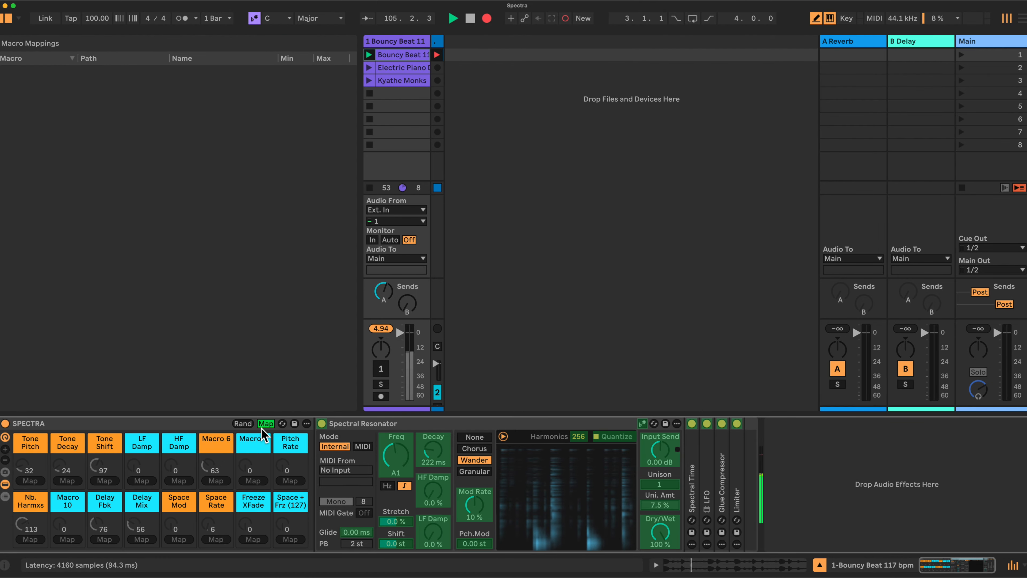
{"action": "left_click", "coordinate": [394, 461]}
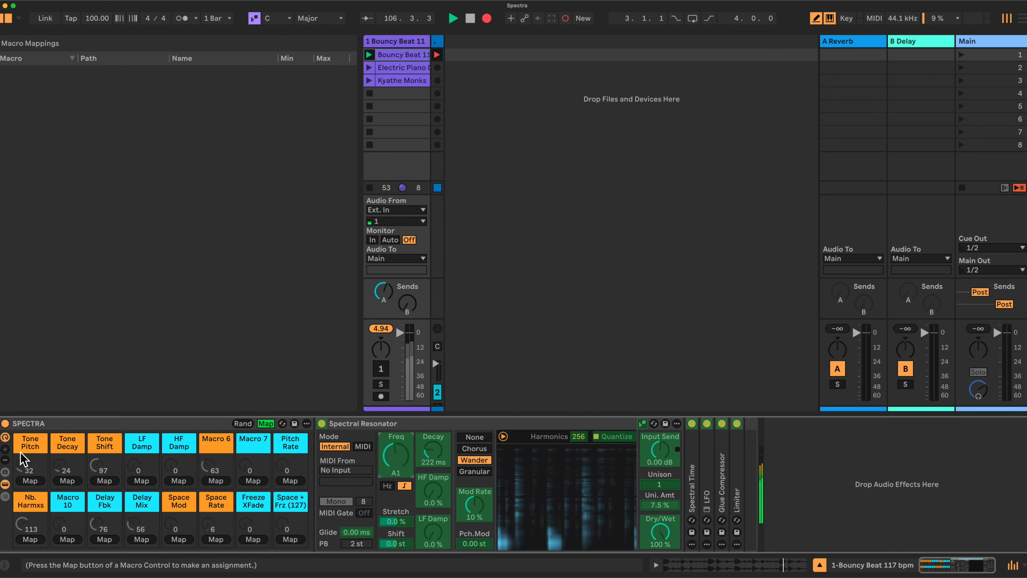
{"action": "left_click", "coordinate": [33, 482]}
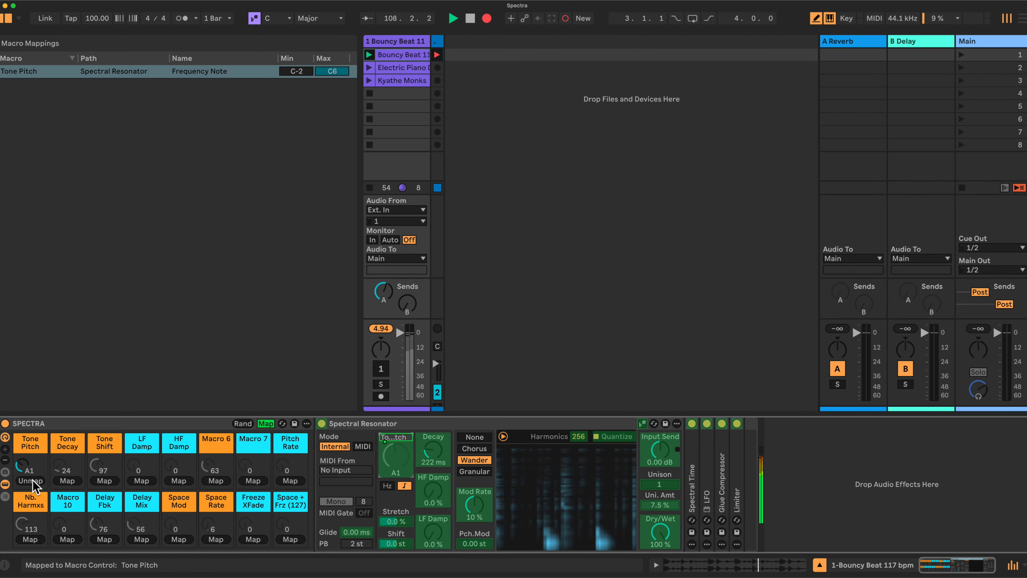
Step: Map Spectral Resonator's Decay to the Tone Decay macro and its Shift to the Tone Shift macro
{"action": "left_click", "coordinate": [438, 450]}
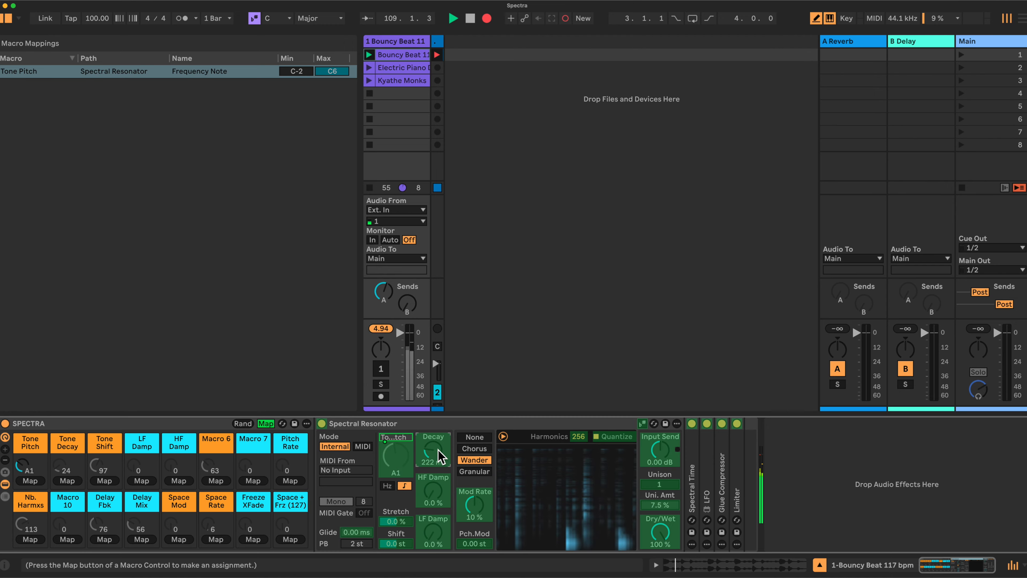
{"action": "left_click", "coordinate": [69, 481]}
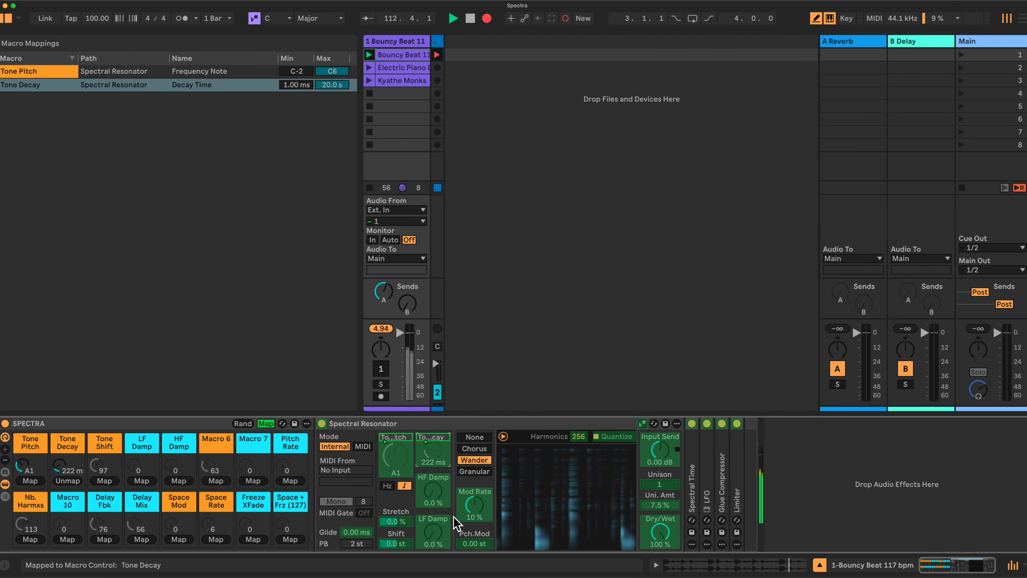
{"action": "left_click", "coordinate": [400, 545]}
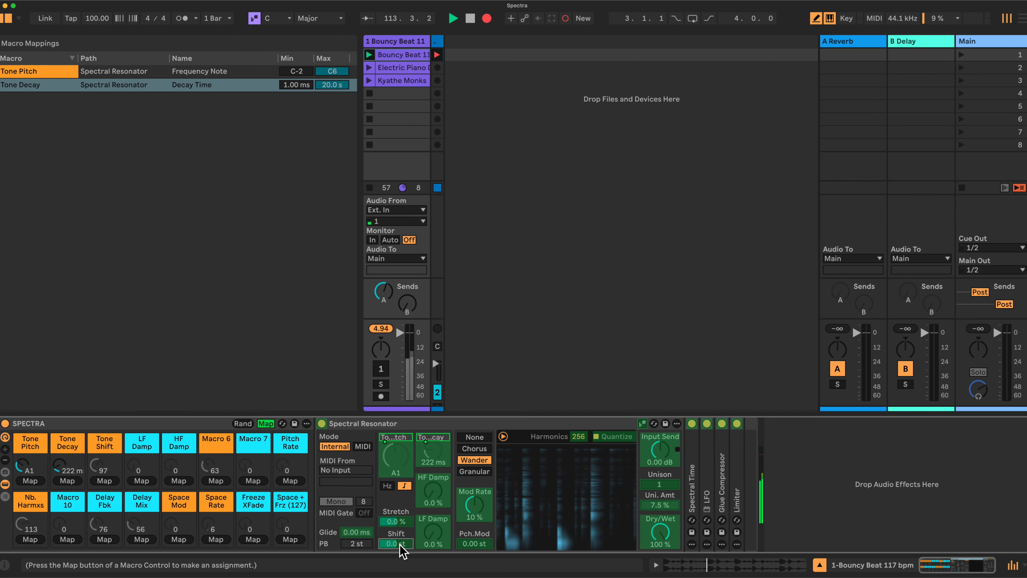
{"action": "left_click", "coordinate": [104, 481]}
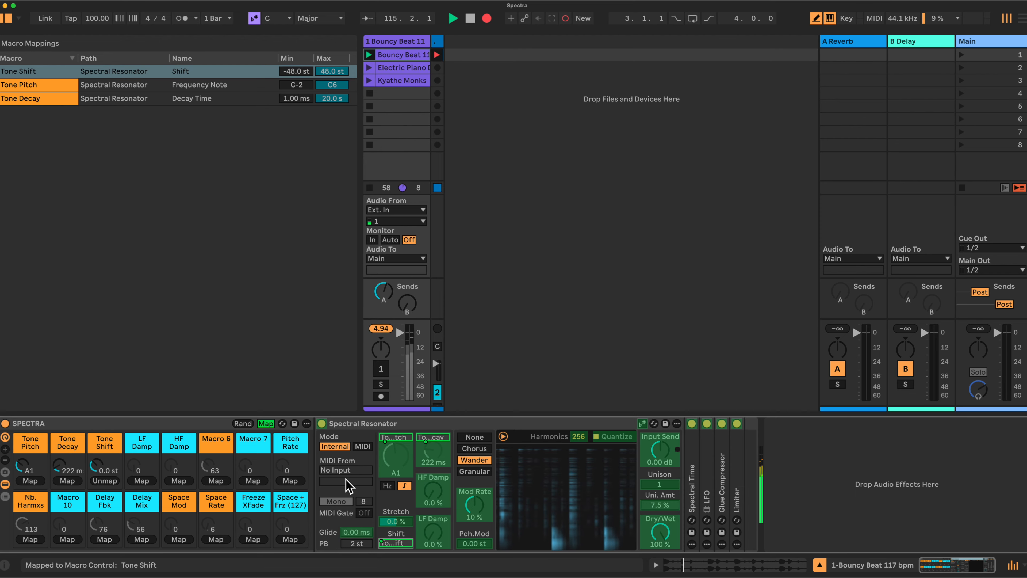
Step: Map Spectral Resonator's LF Damp and HF Damp to the LF Damp and HF Damp macros
{"action": "left_click", "coordinate": [430, 534]}
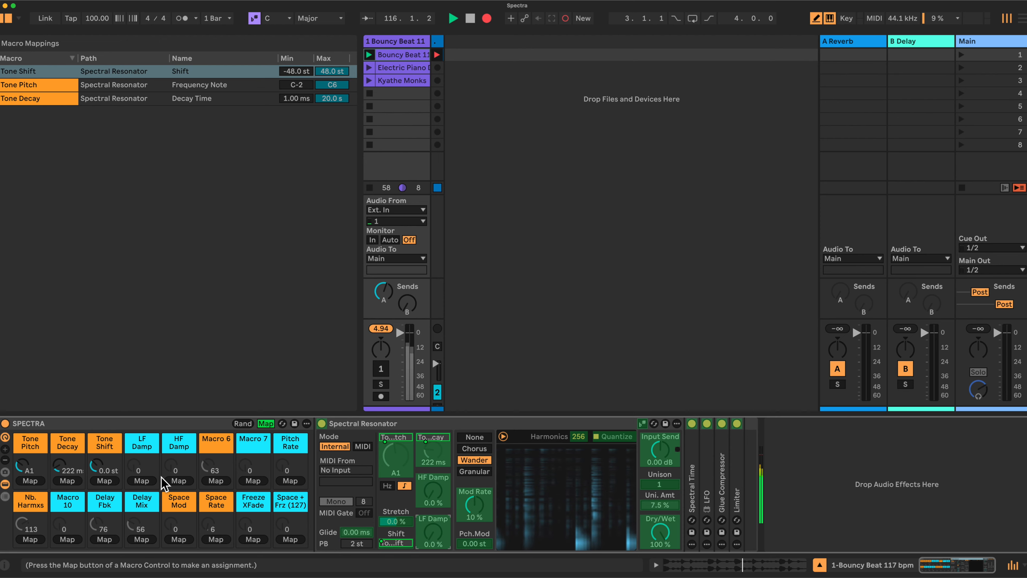
{"action": "left_click", "coordinate": [141, 481]}
{"action": "left_click", "coordinate": [440, 493]}
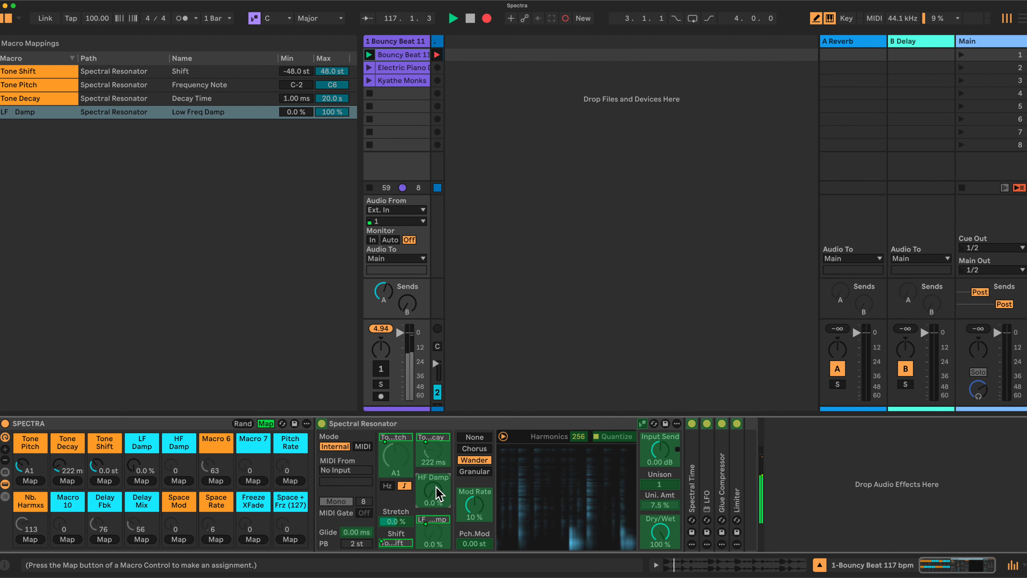
{"action": "left_click", "coordinate": [179, 480]}
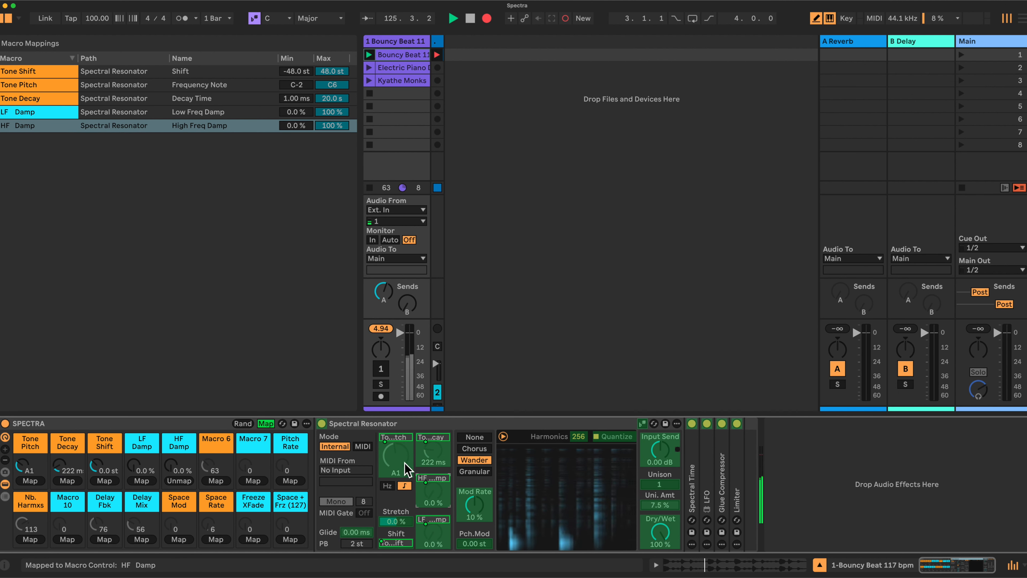
Step: Map Spectral Resonator's Stretch to Macro 6 and its Pch.Mod to Macro 7
{"action": "left_click", "coordinate": [400, 521]}
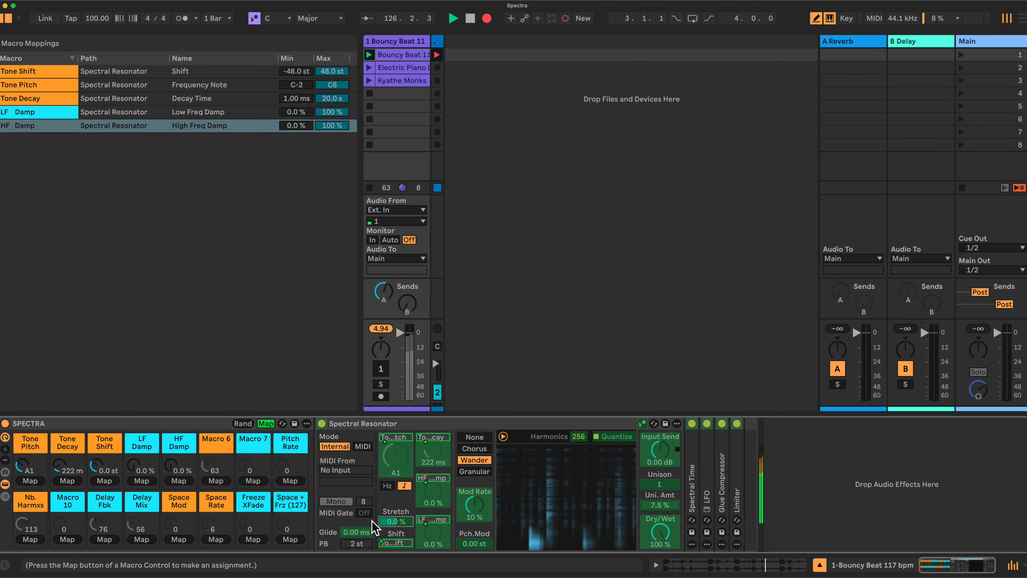
{"action": "left_click", "coordinate": [216, 481]}
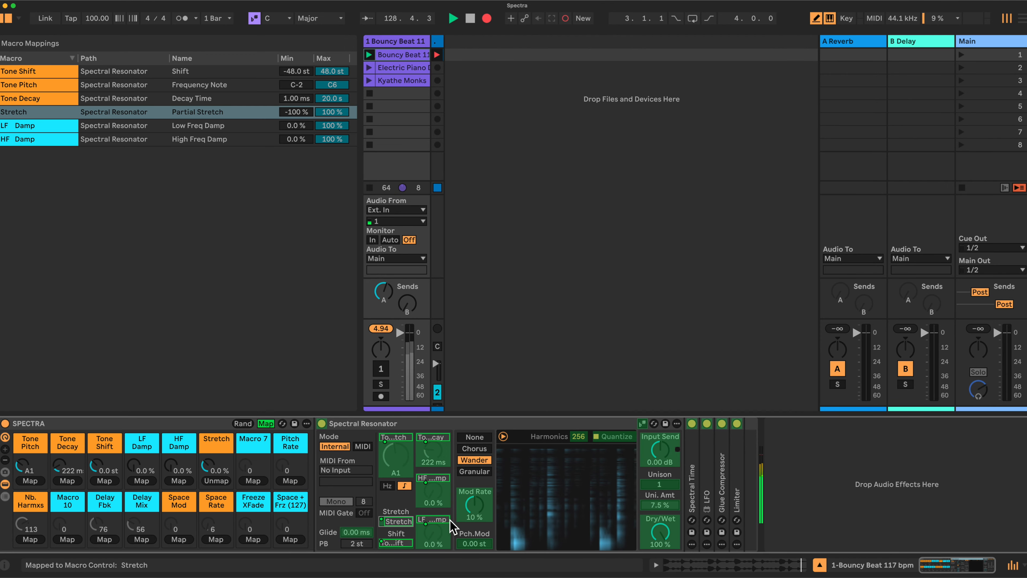
{"action": "left_click", "coordinate": [471, 543]}
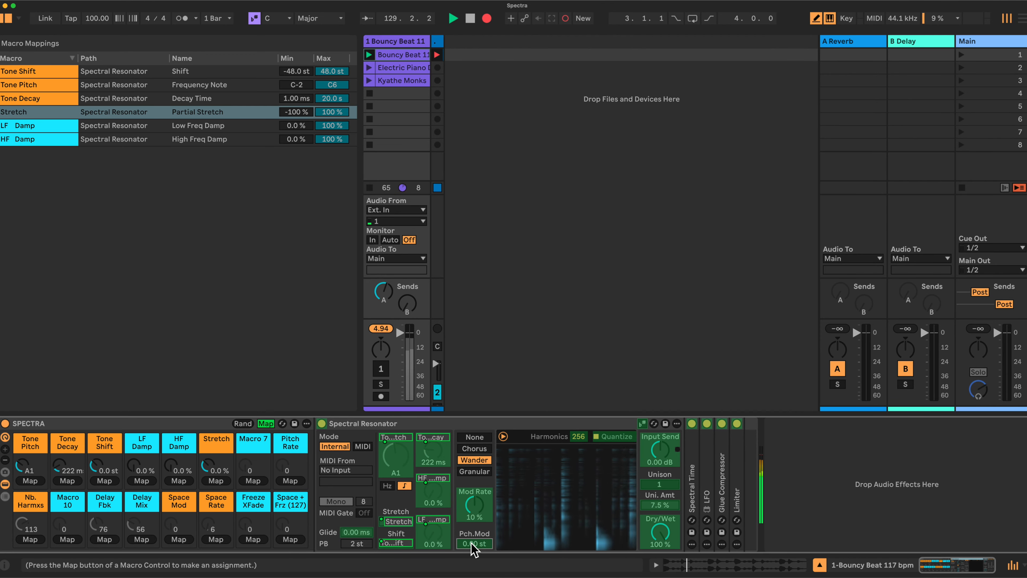
{"action": "left_click", "coordinate": [253, 480]}
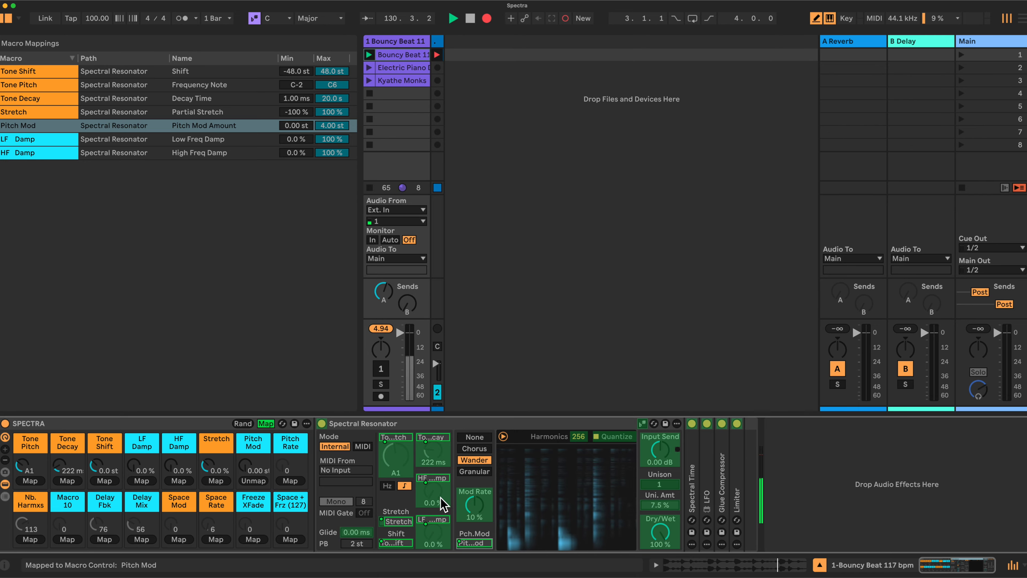
Step: Map Spectral Resonator's Mod Rate to the Pitch Rate macro and its Harmonics to the Nb. Harmxs macro
{"action": "left_click", "coordinate": [476, 506]}
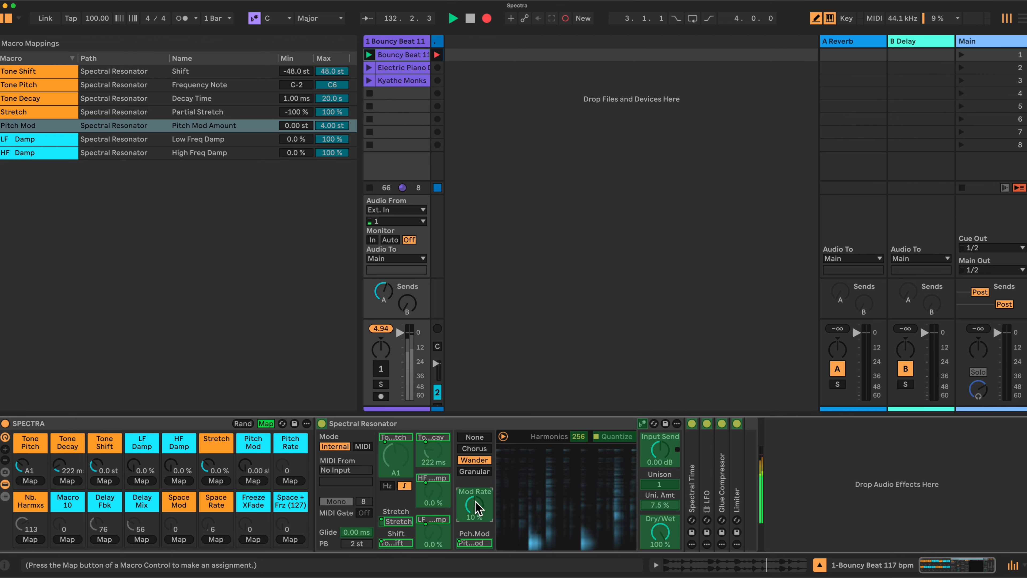
{"action": "left_click", "coordinate": [288, 481]}
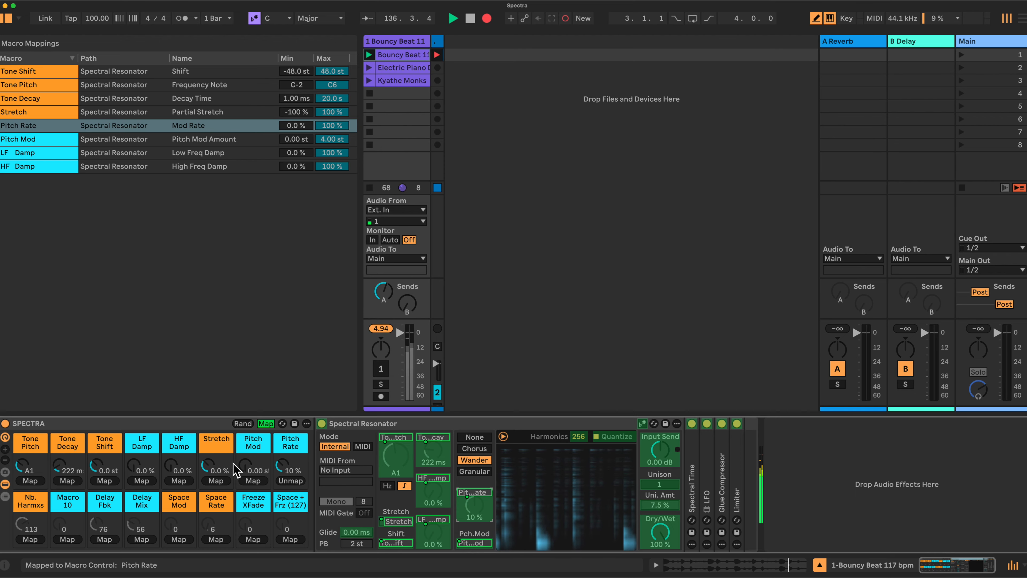
{"action": "left_click", "coordinate": [580, 437]}
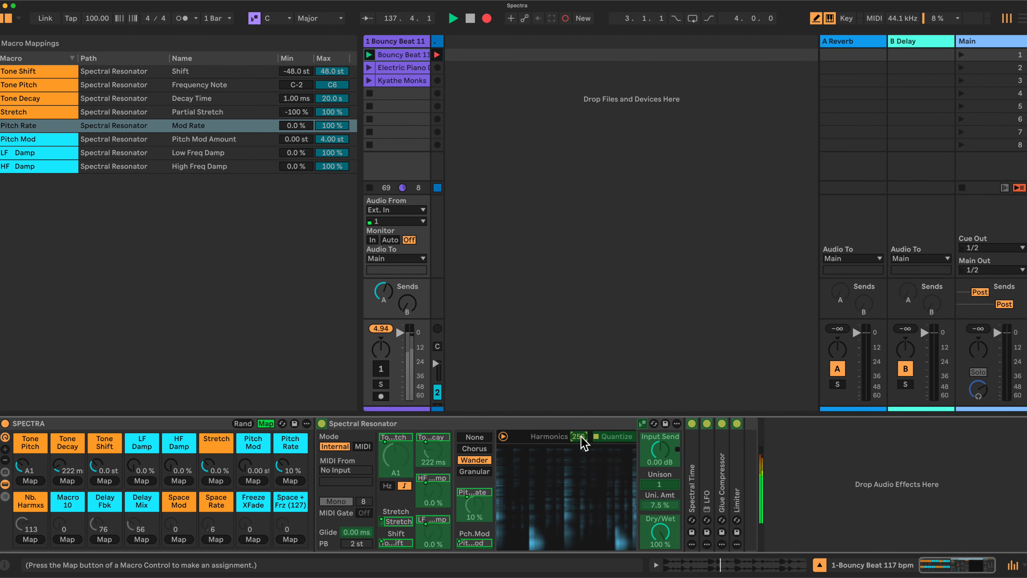
{"action": "left_click", "coordinate": [31, 539]}
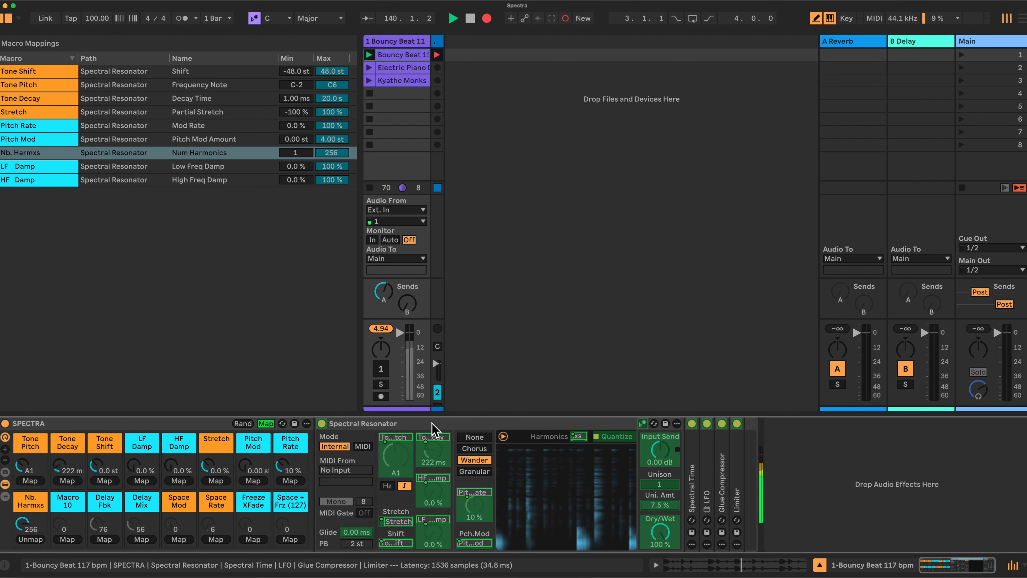
Step: Unfold Spectral Time in place of Spectral Resonator and map its delay Time to Macro 10
{"action": "double_click", "coordinate": [469, 424]}
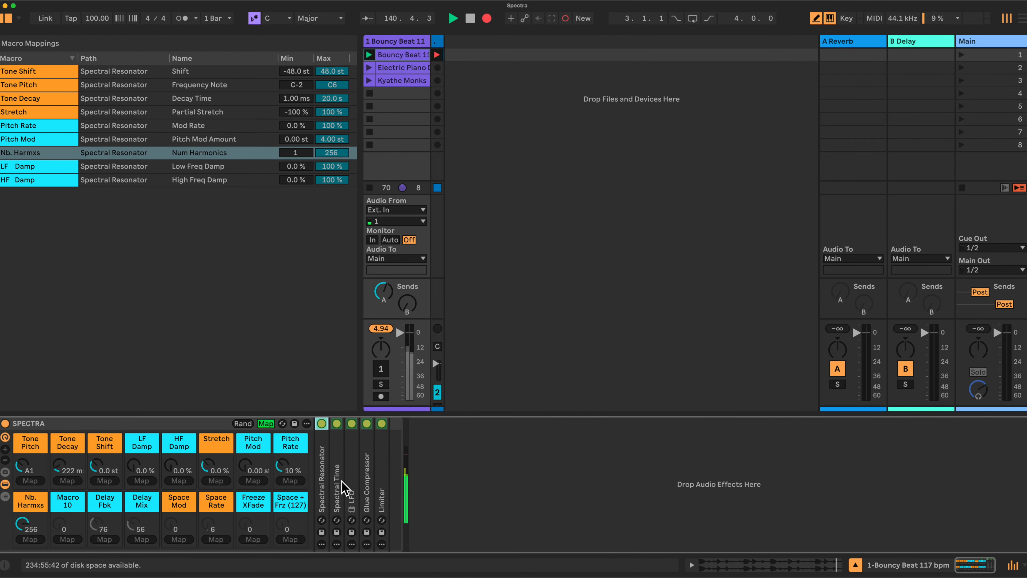
{"action": "double_click", "coordinate": [338, 487]}
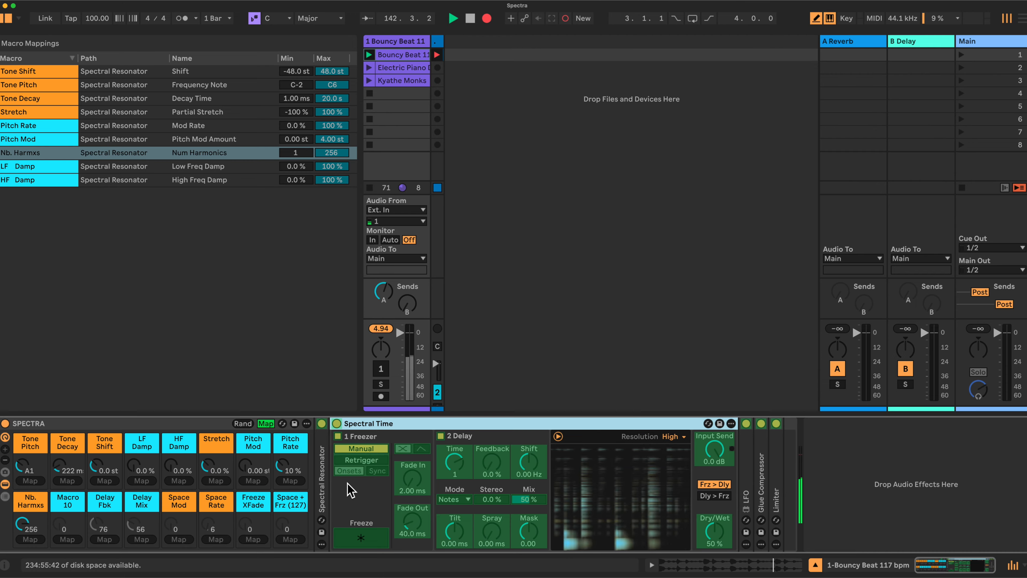
{"action": "left_click", "coordinate": [460, 468]}
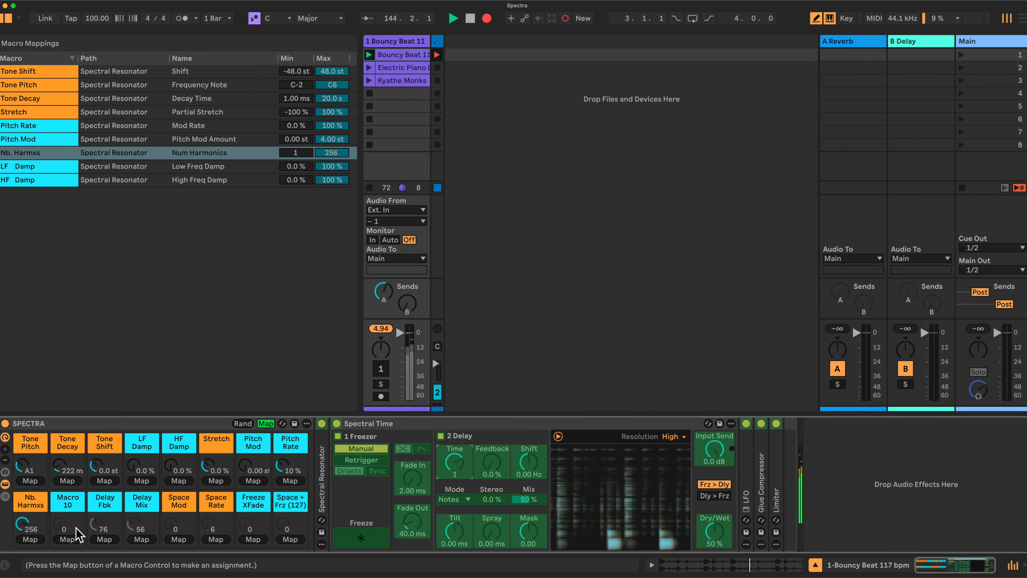
{"action": "left_click", "coordinate": [68, 539]}
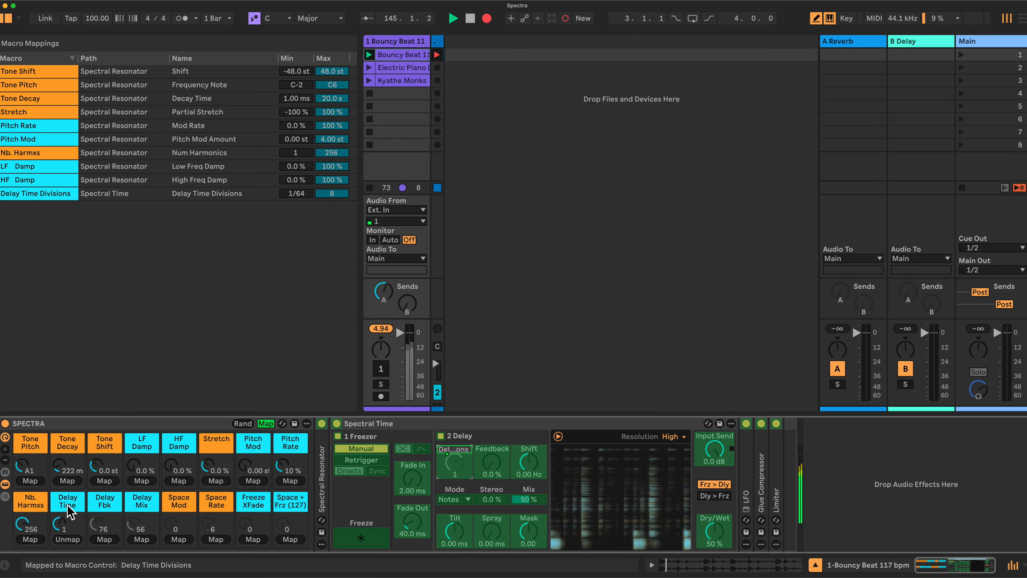
Step: Map Spectral Time's Feedback to the Delay Fbk macro and its Dry/Wet to the Delay Mix macro
{"action": "left_click", "coordinate": [488, 462]}
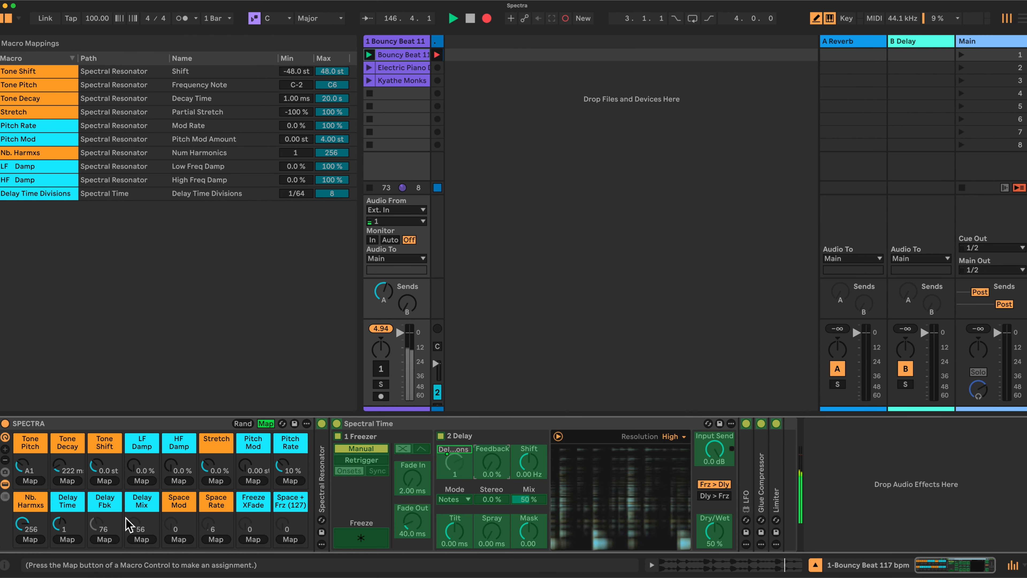
{"action": "left_click", "coordinate": [103, 539]}
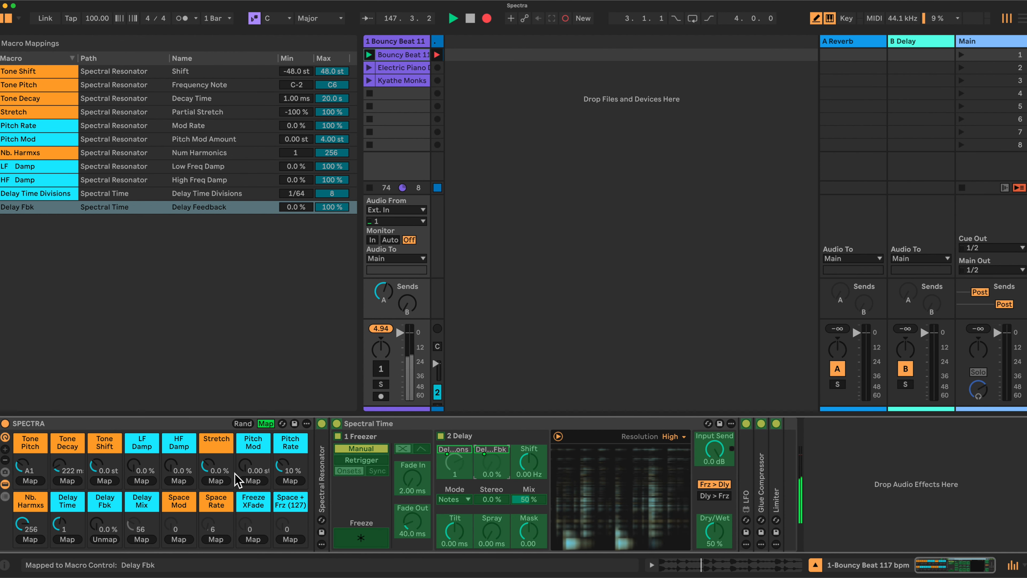
{"action": "left_click", "coordinate": [715, 536]}
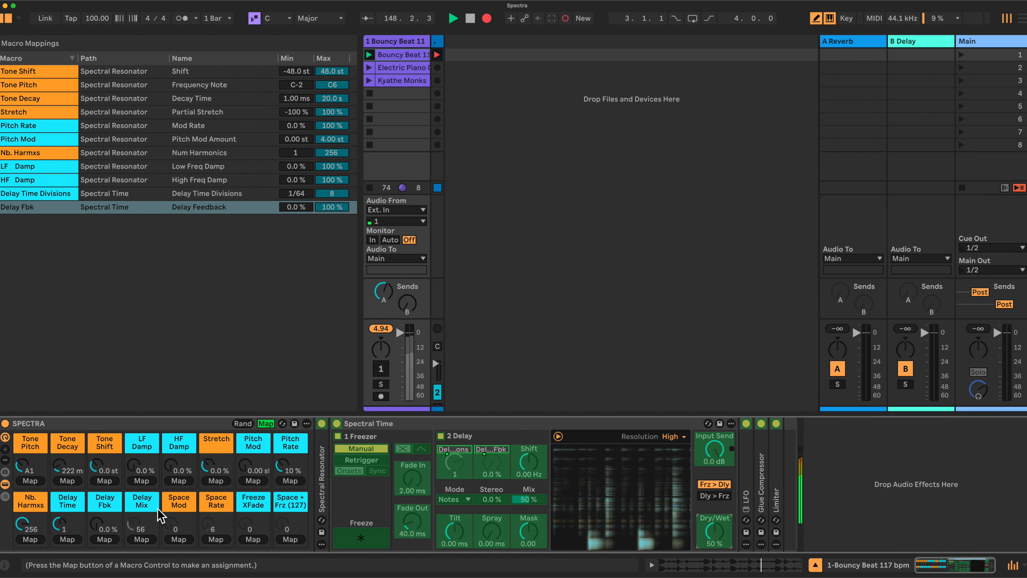
{"action": "left_click", "coordinate": [141, 540]}
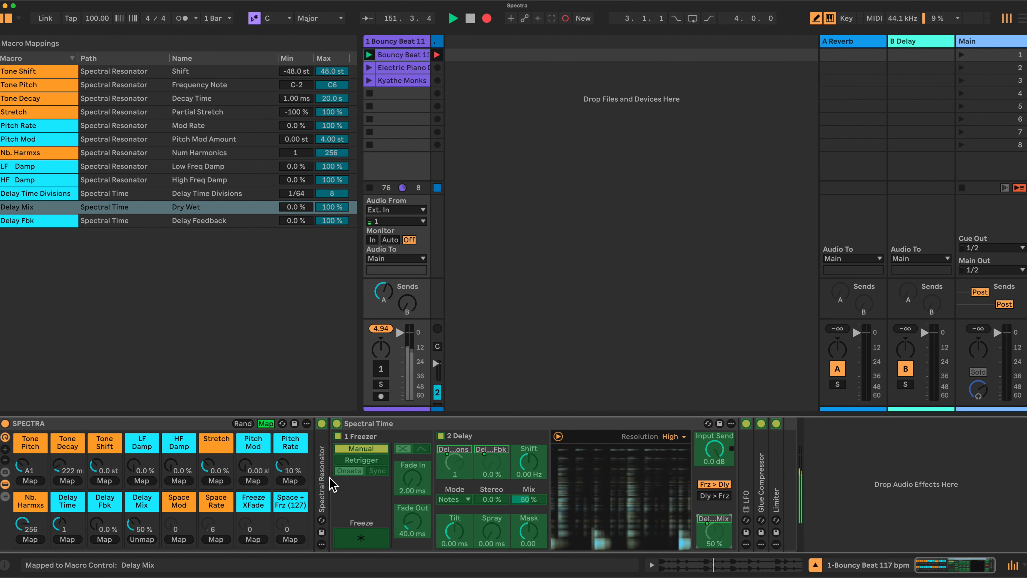
Step: Unfold the LFO in place of Spectral Time and assign it to modulate the Space + Frz (127) macro with a -2% range
{"action": "double_click", "coordinate": [534, 424]}
{"action": "double_click", "coordinate": [352, 489]}
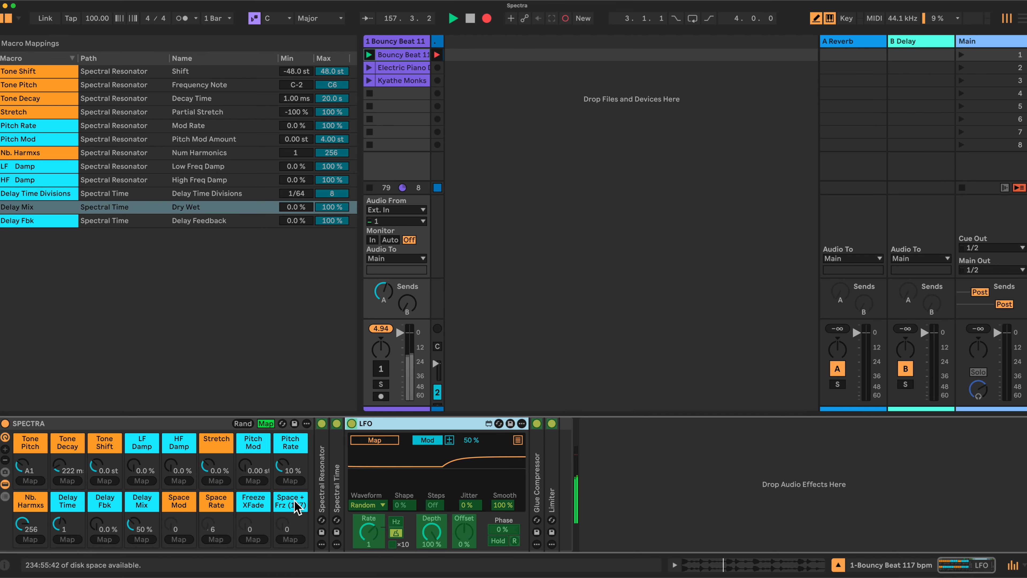
{"action": "left_click", "coordinate": [381, 439]}
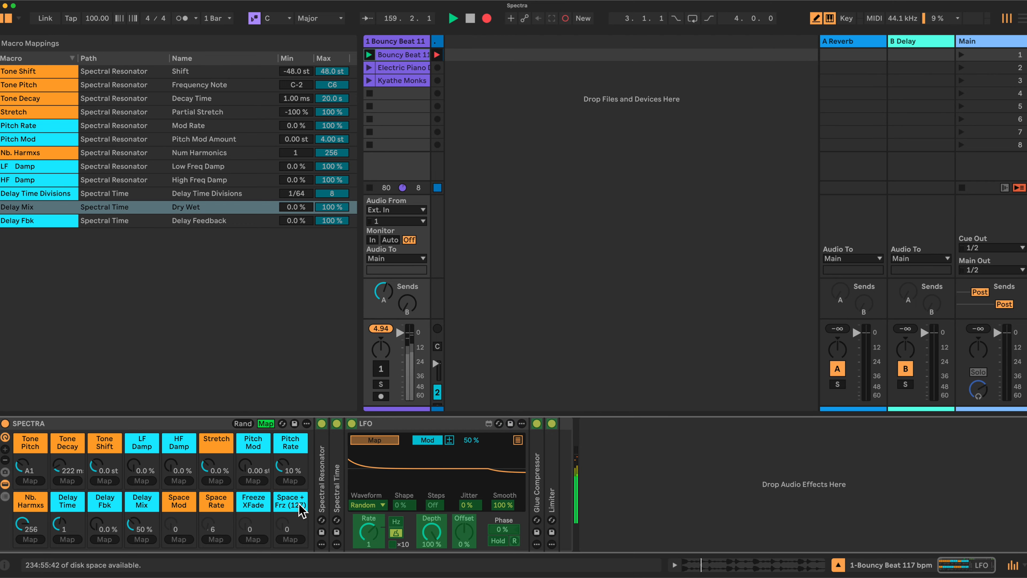
{"action": "left_click", "coordinate": [286, 522]}
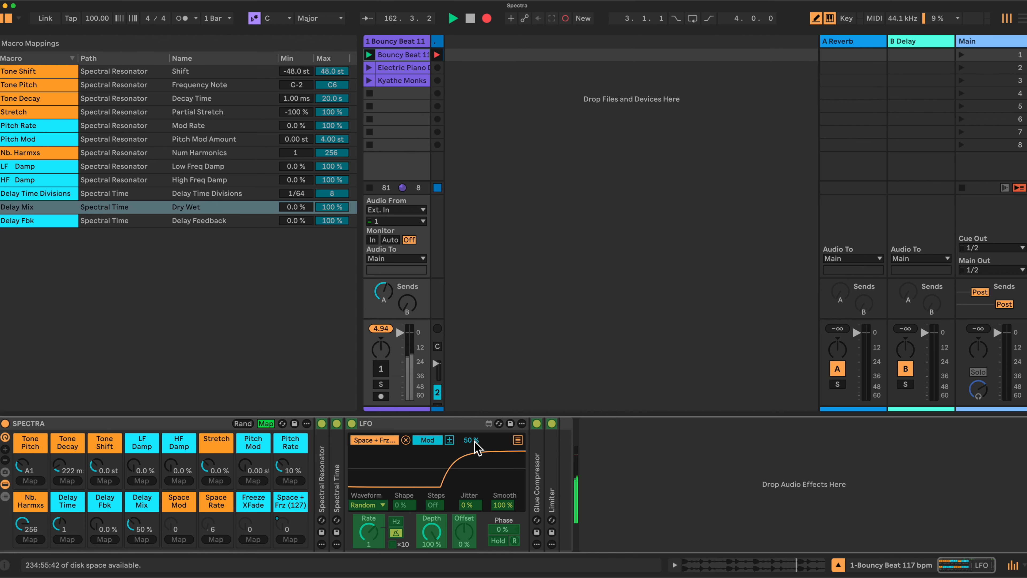
{"action": "left_click", "coordinate": [519, 440]}
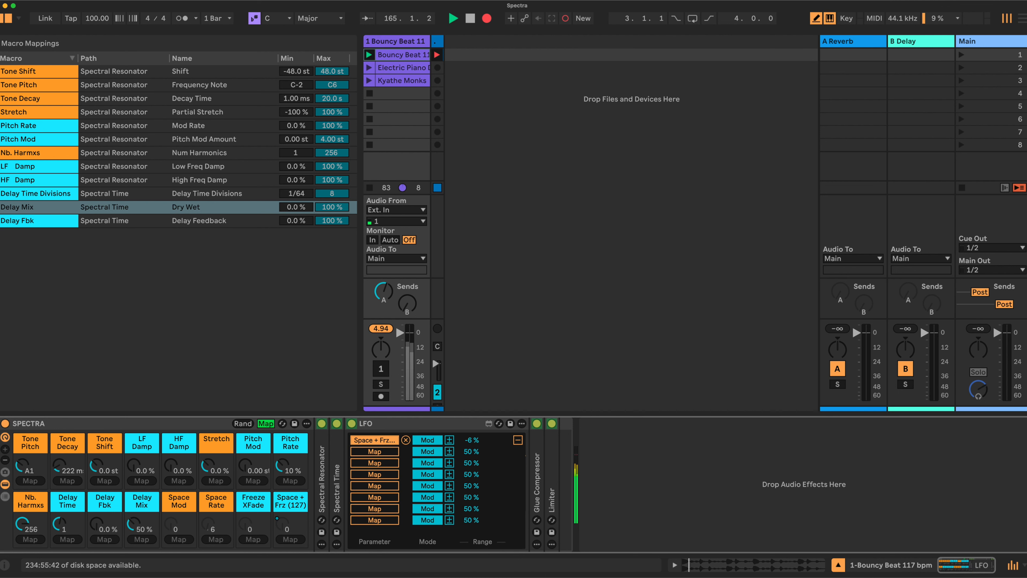
Step: Add the Tone Shift macro as the LFO's second modulation target with a -20% range
{"action": "left_click", "coordinate": [380, 451]}
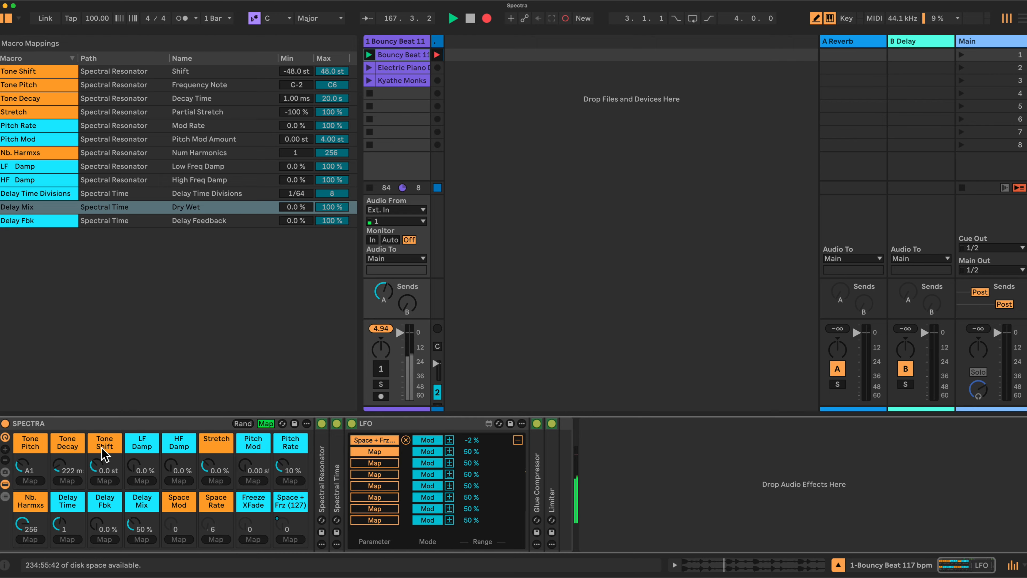
{"action": "left_click", "coordinate": [98, 465]}
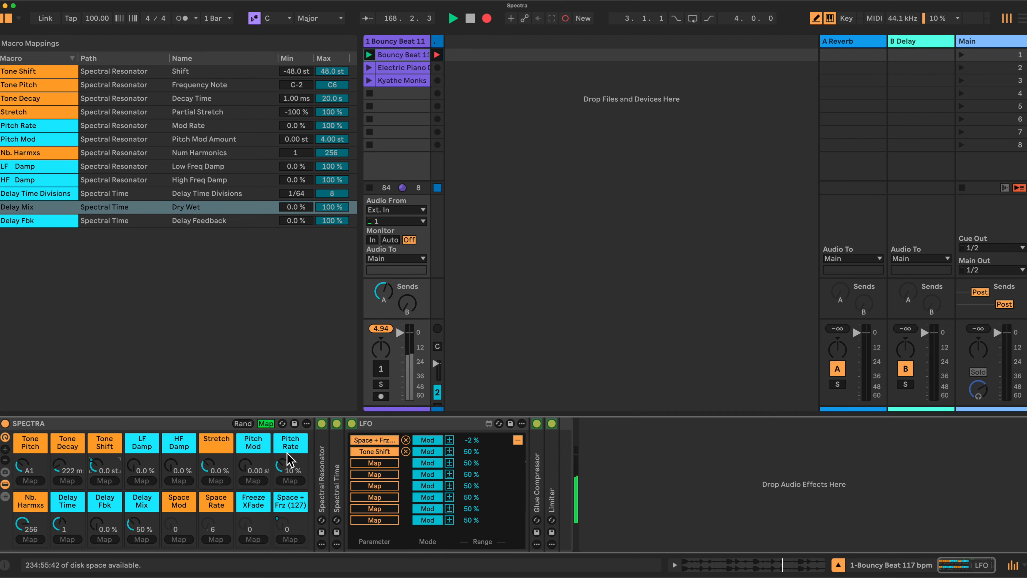
{"action": "left_click_drag", "start_coordinate": [473, 452], "coordinate": [473, 459]}
Step: Add Tone Decay at 25% and Nb. Harmxs at 11% as further LFO modulation targets, and close the target list
{"action": "left_click", "coordinate": [366, 462]}
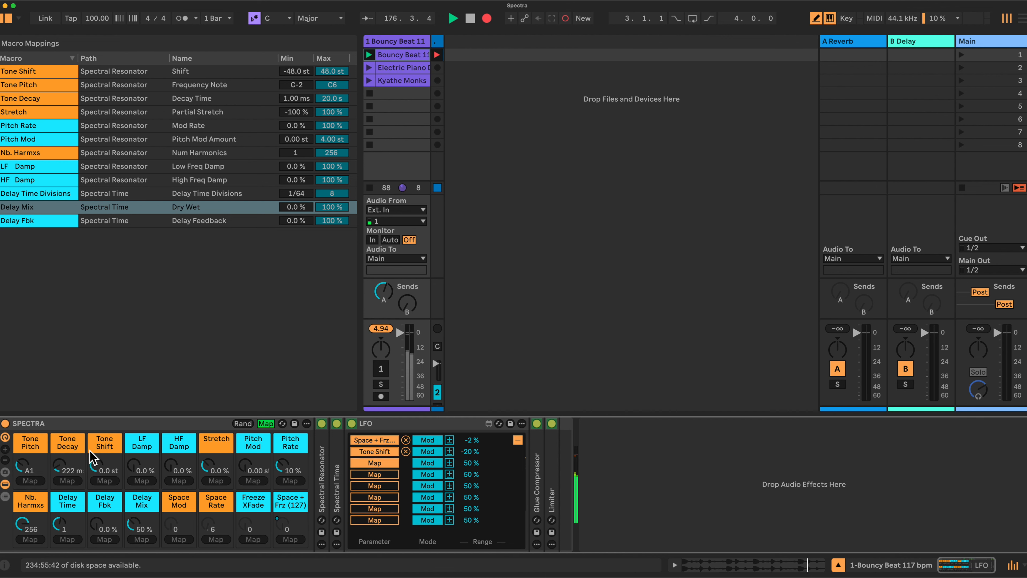
{"action": "left_click", "coordinate": [61, 467]}
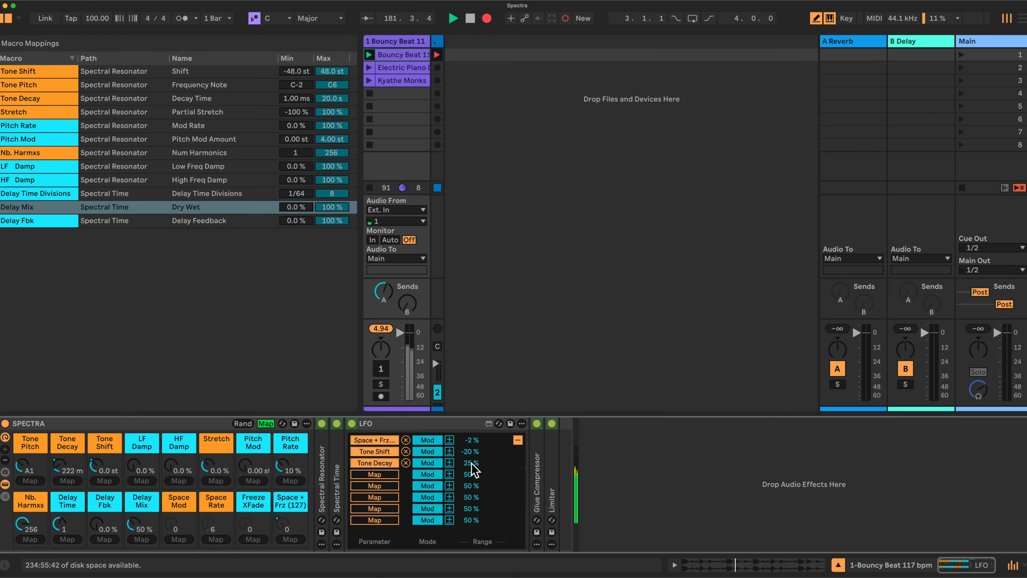
{"action": "left_click", "coordinate": [374, 476]}
{"action": "left_click_drag", "start_coordinate": [27, 525], "coordinate": [28, 529]}
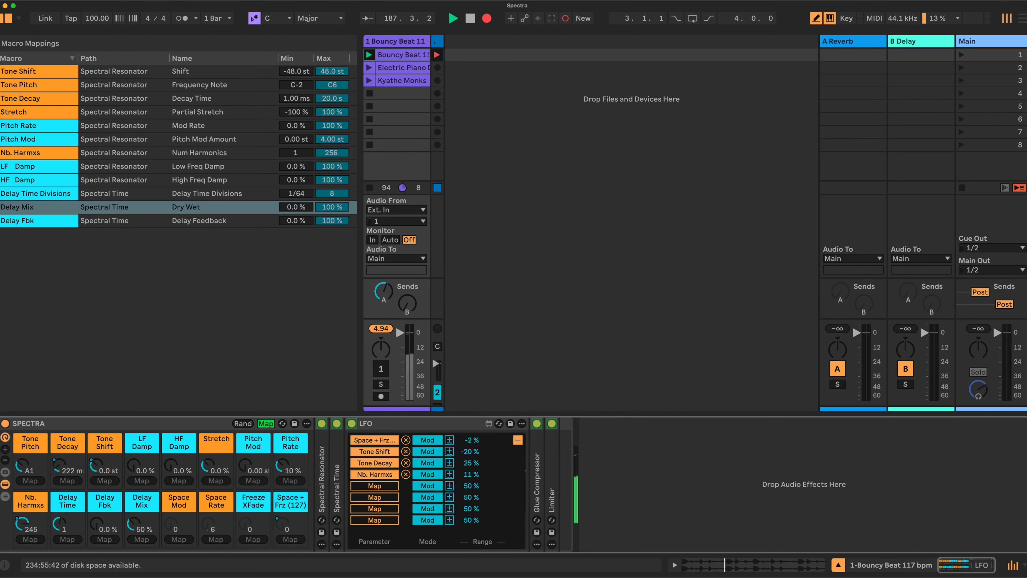
{"action": "left_click", "coordinate": [517, 440]}
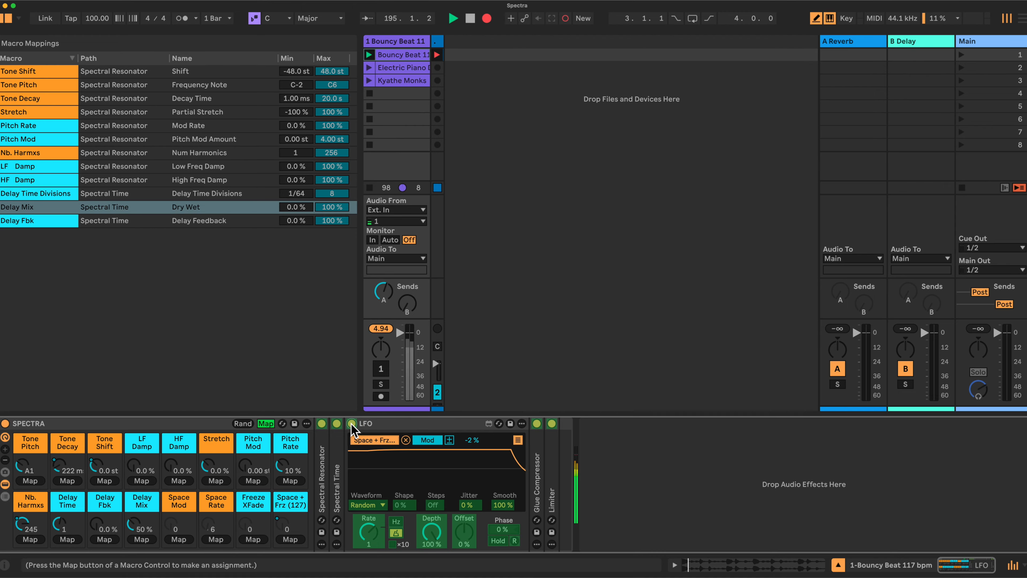
Step: Map the LFO's on/off switch and Rate to the Space Rate macro, and its Depth to the Space Mod macro
{"action": "left_click", "coordinate": [216, 540]}
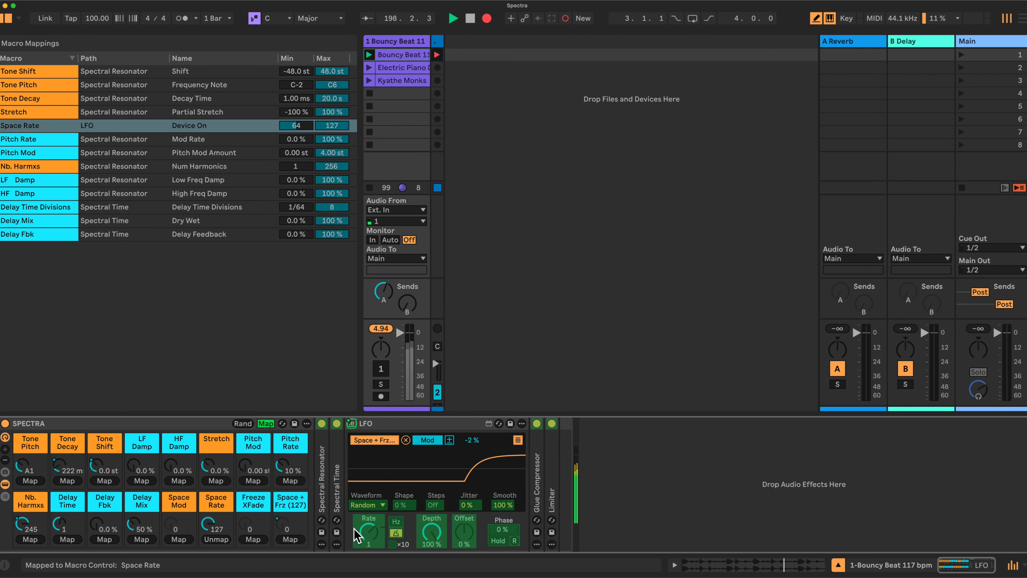
{"action": "left_click", "coordinate": [369, 531]}
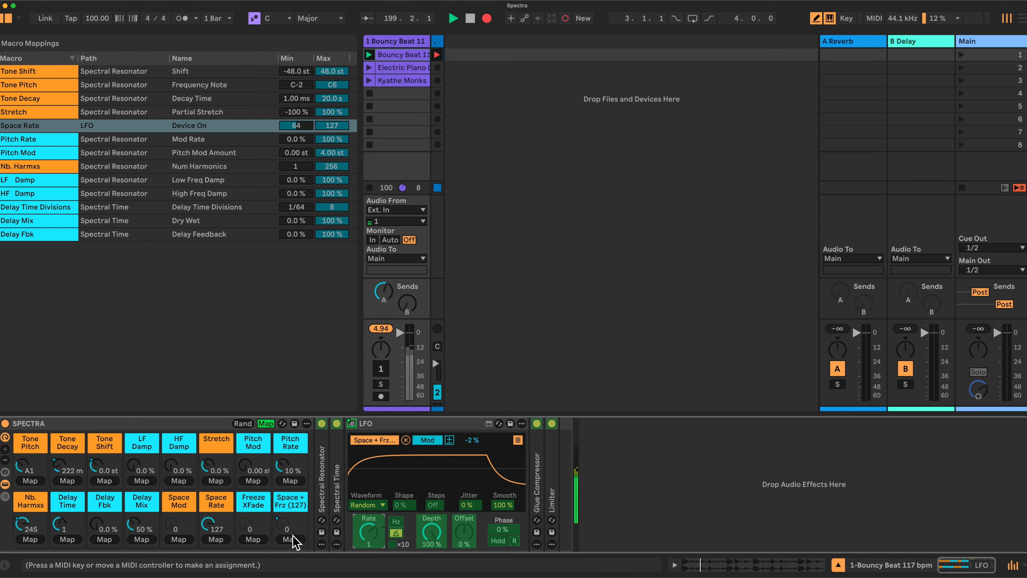
{"action": "left_click", "coordinate": [216, 539]}
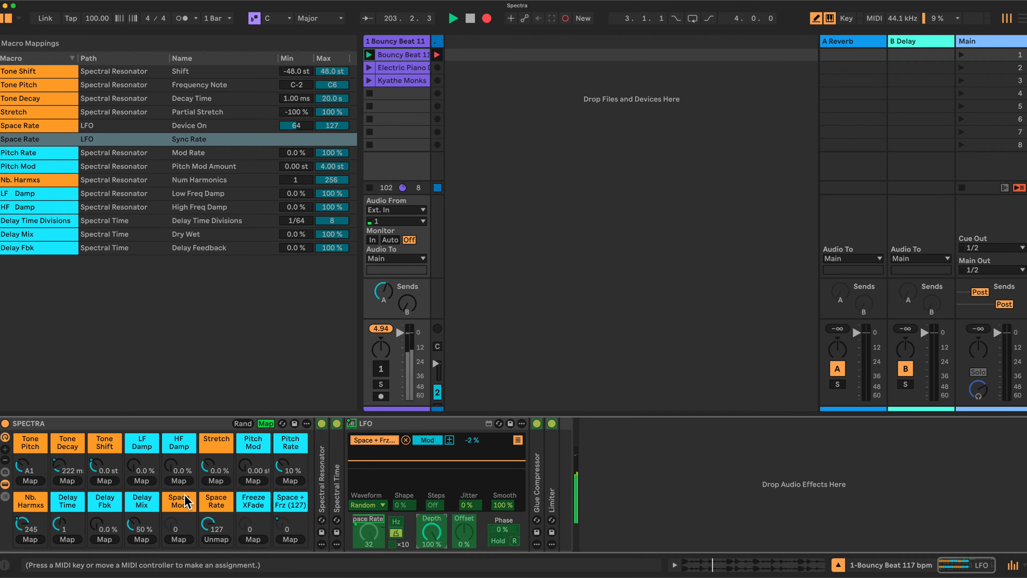
{"action": "left_click", "coordinate": [180, 541]}
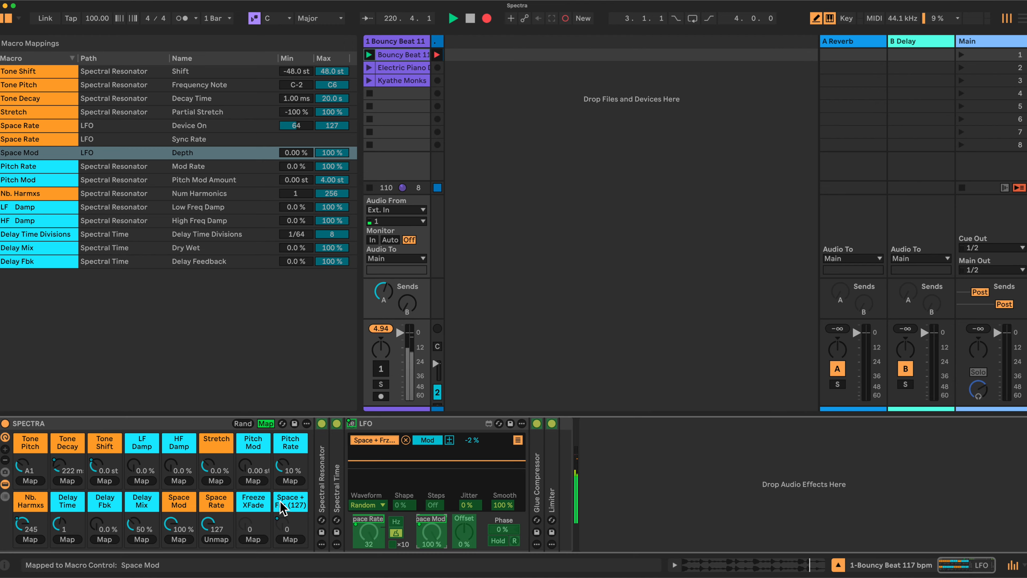
Step: Unfold Spectral Time and map its Freeze switch and delay Stereo amount to the Space + Frz (127) macro
{"action": "double_click", "coordinate": [339, 459]}
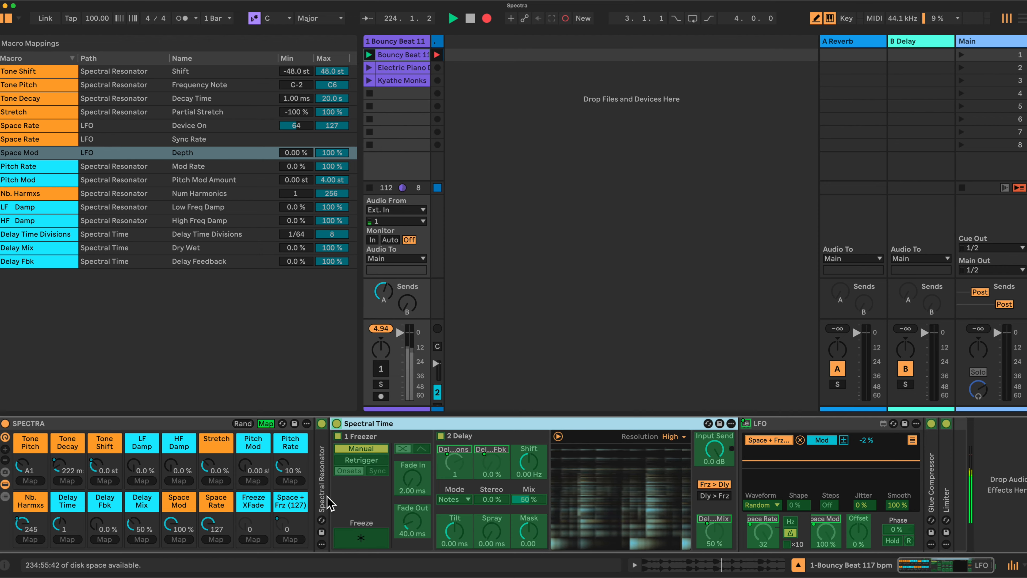
{"action": "left_click", "coordinate": [357, 538]}
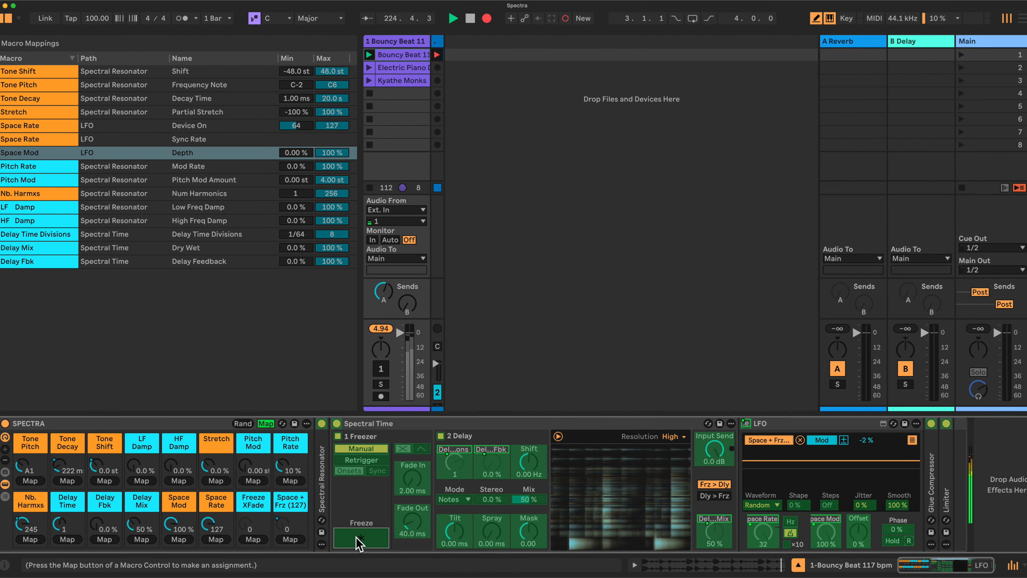
{"action": "left_click", "coordinate": [292, 539]}
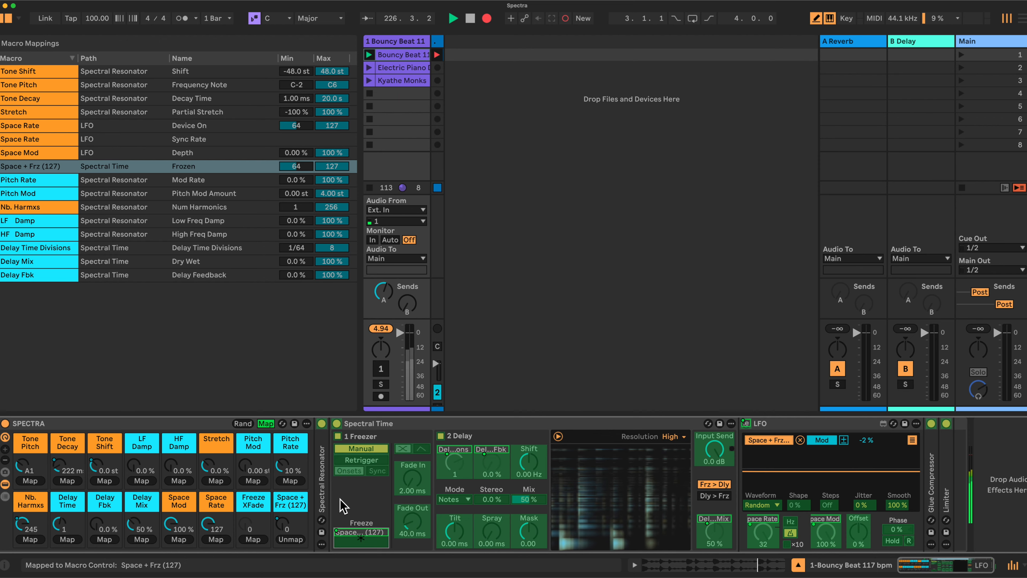
{"action": "left_click", "coordinate": [491, 501]}
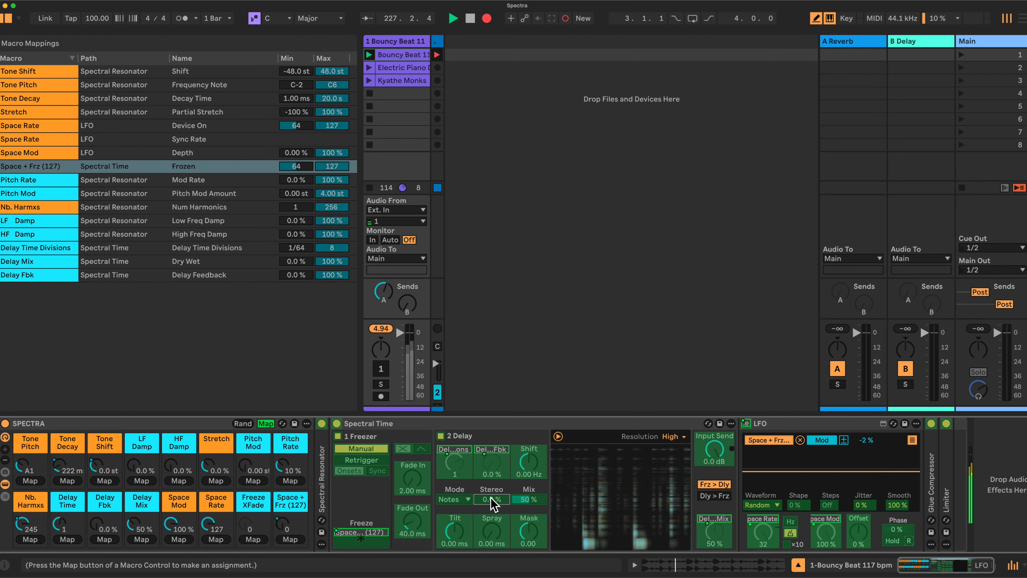
{"action": "left_click", "coordinate": [290, 540]}
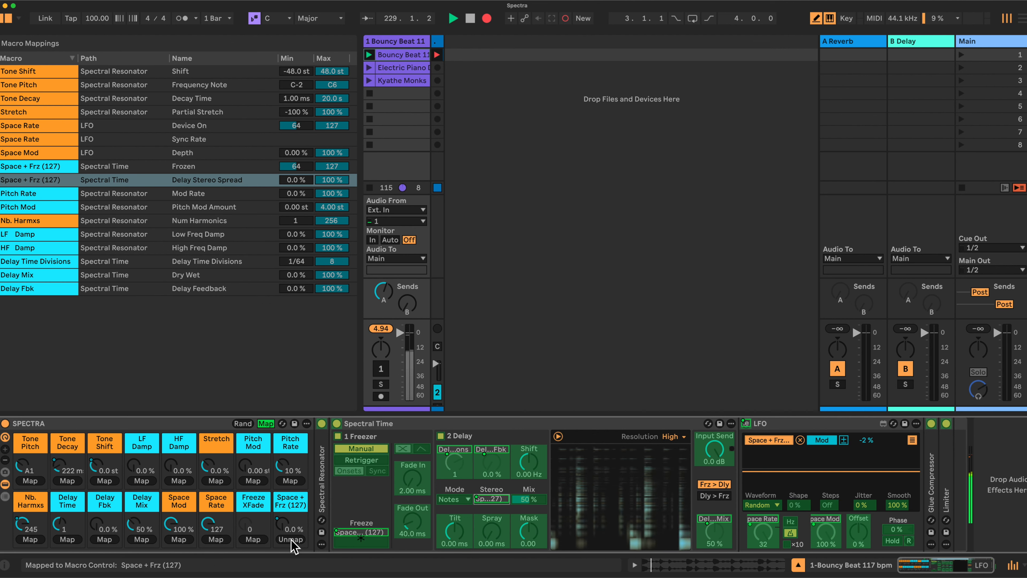
Step: Map the Freezer's Fade In and Fade Out to the Freeze XFade macro
{"action": "left_click", "coordinate": [413, 482]}
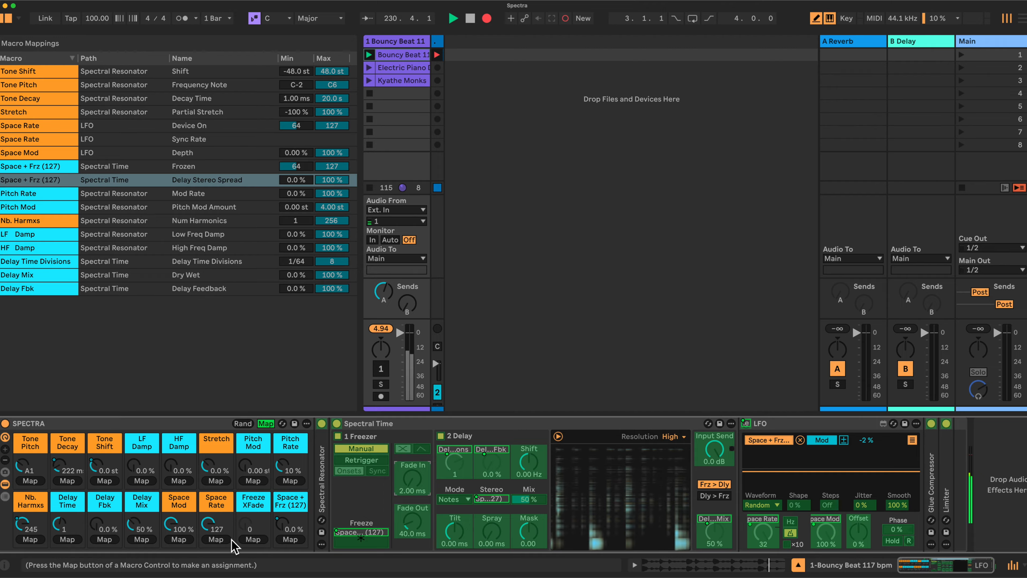
{"action": "left_click", "coordinate": [253, 539]}
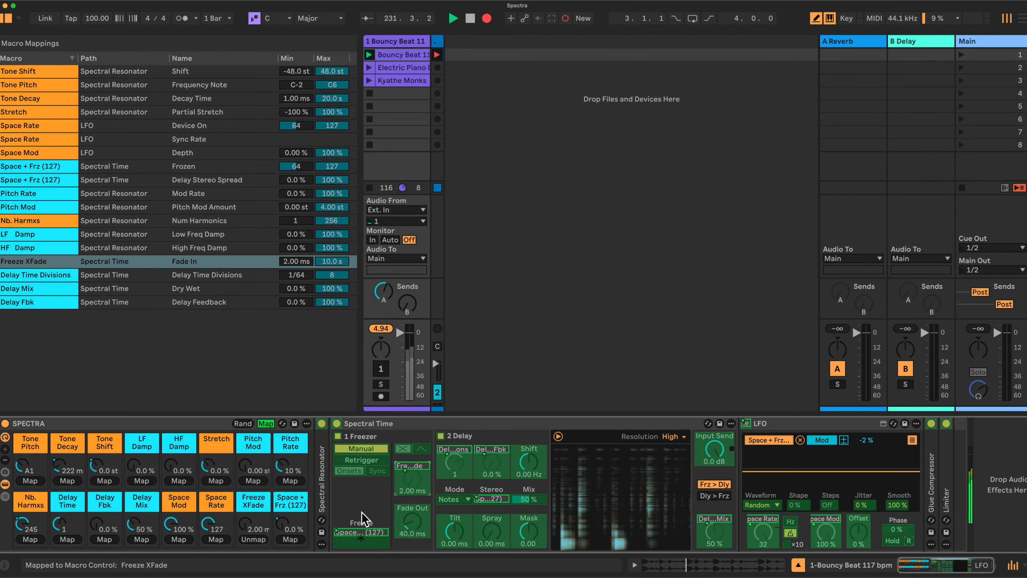
{"action": "left_click", "coordinate": [410, 526]}
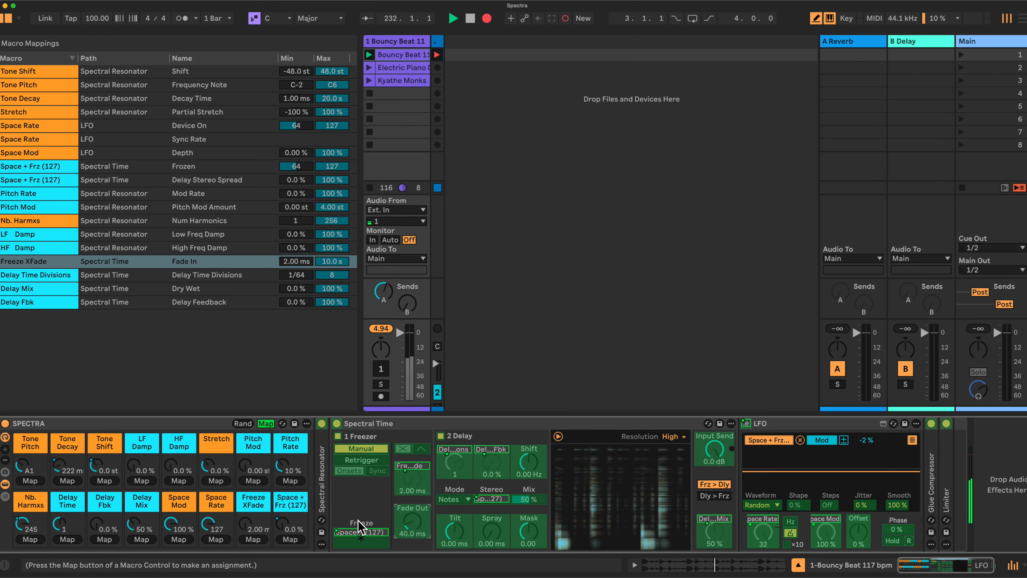
{"action": "left_click", "coordinate": [254, 539]}
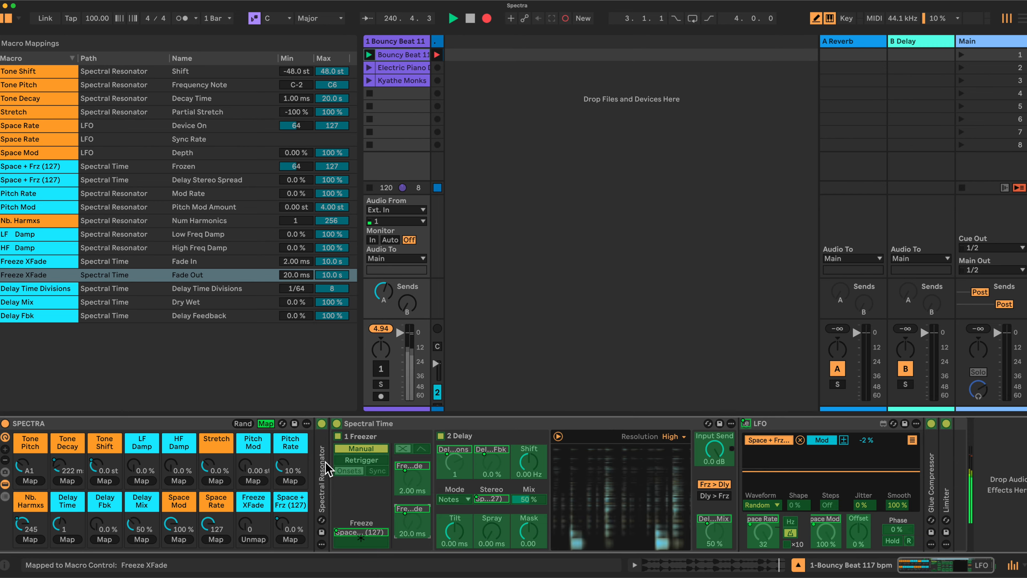
Step: Unfold Spectral Resonator, map its Unison to the Space + Frz (127) macro, and leave macro mapping
{"action": "double_click", "coordinate": [323, 470]}
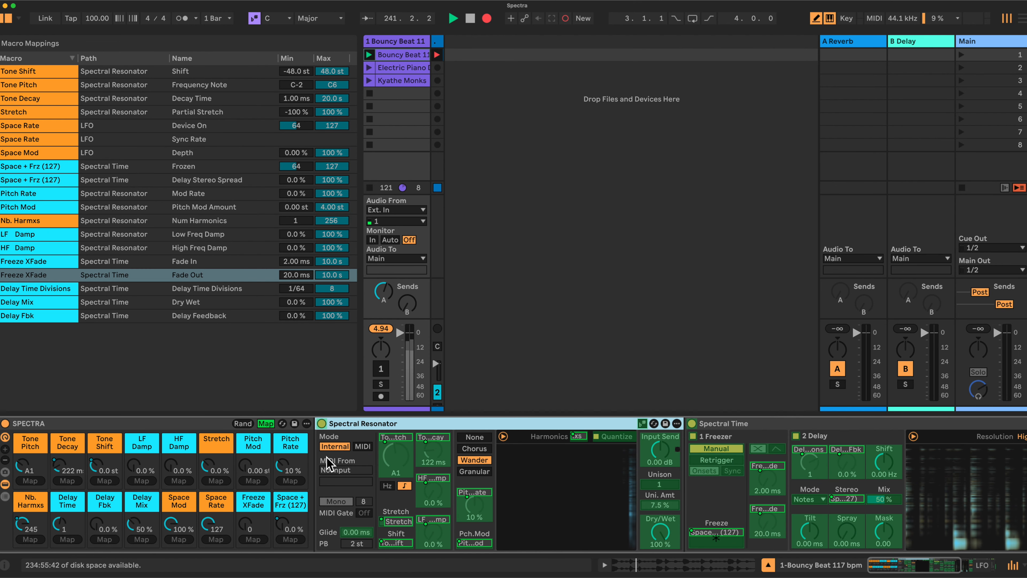
{"action": "left_click", "coordinate": [666, 484]}
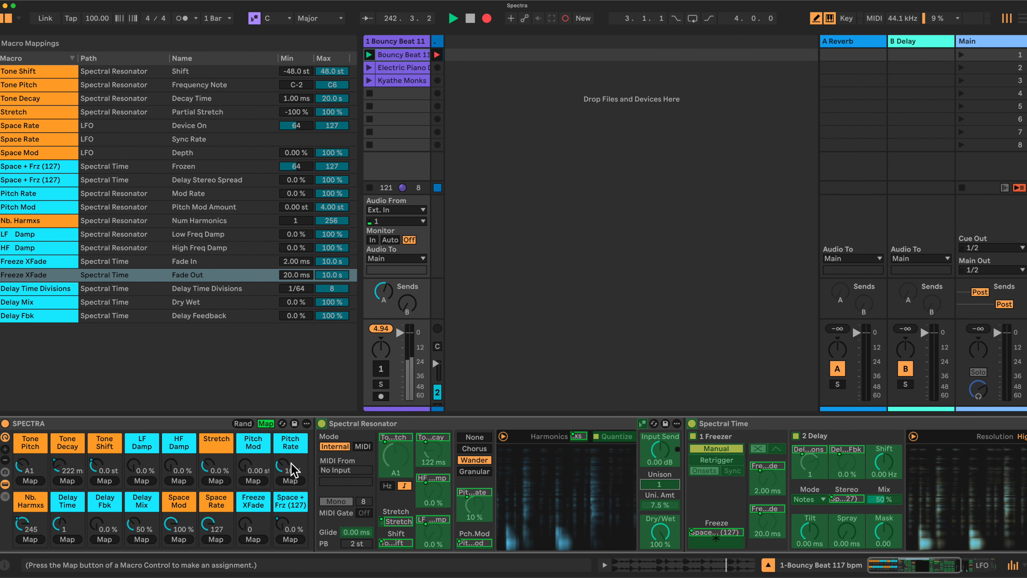
{"action": "left_click", "coordinate": [291, 539]}
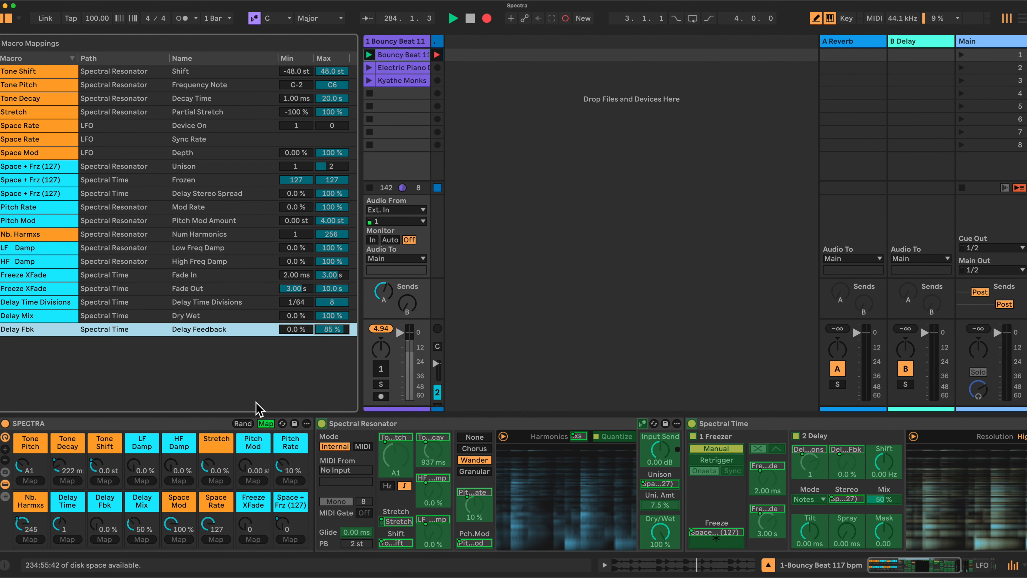
{"action": "left_click", "coordinate": [266, 424]}
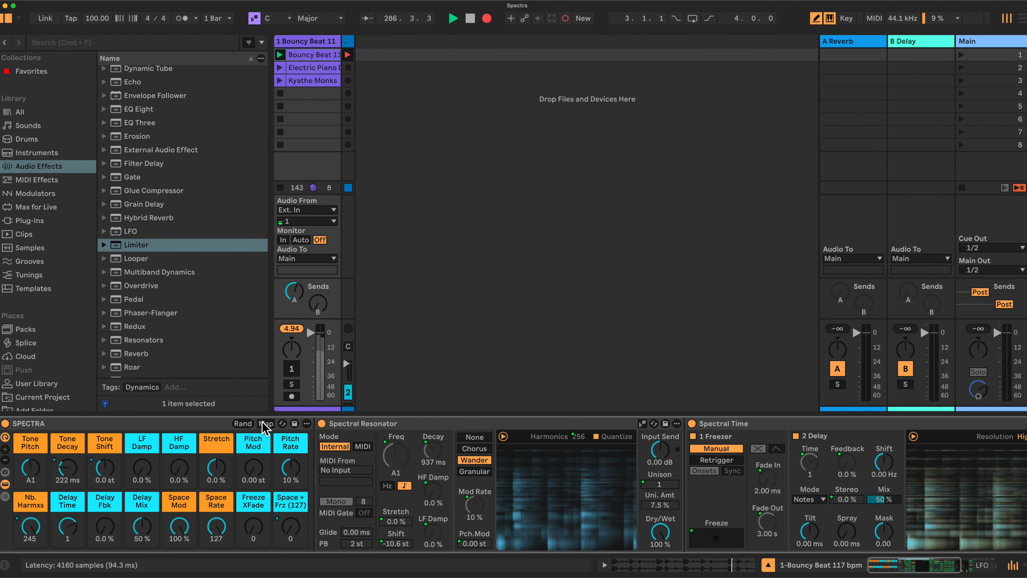
Step: Look at the Audio Effect Rack presets folder in the User Library and return to the Audio Effects category
{"action": "left_click", "coordinate": [39, 388]}
{"action": "scroll", "coordinate": [119, 230], "scroll_direction": "up", "scroll_amount": 10}
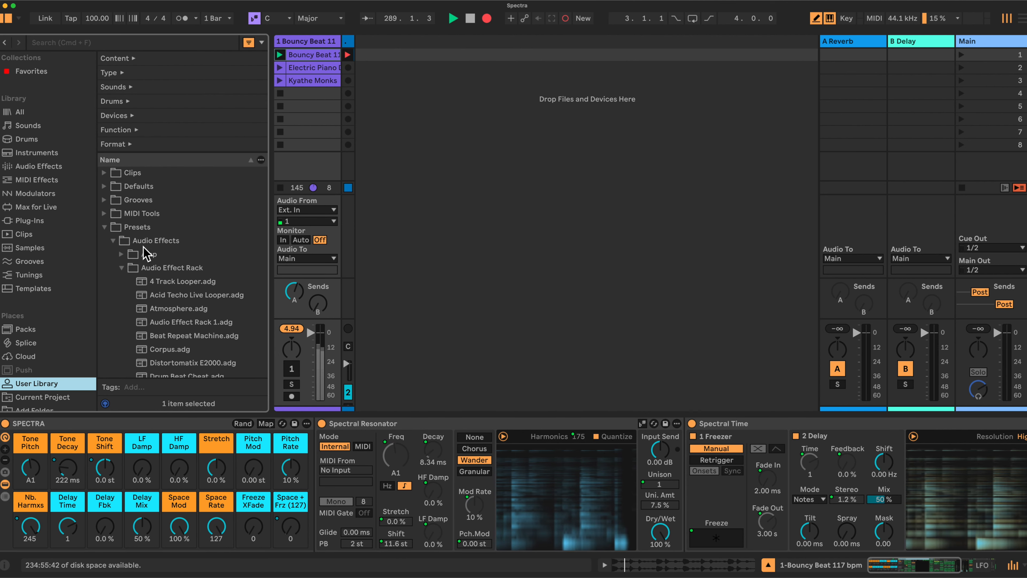
{"action": "left_click", "coordinate": [170, 268]}
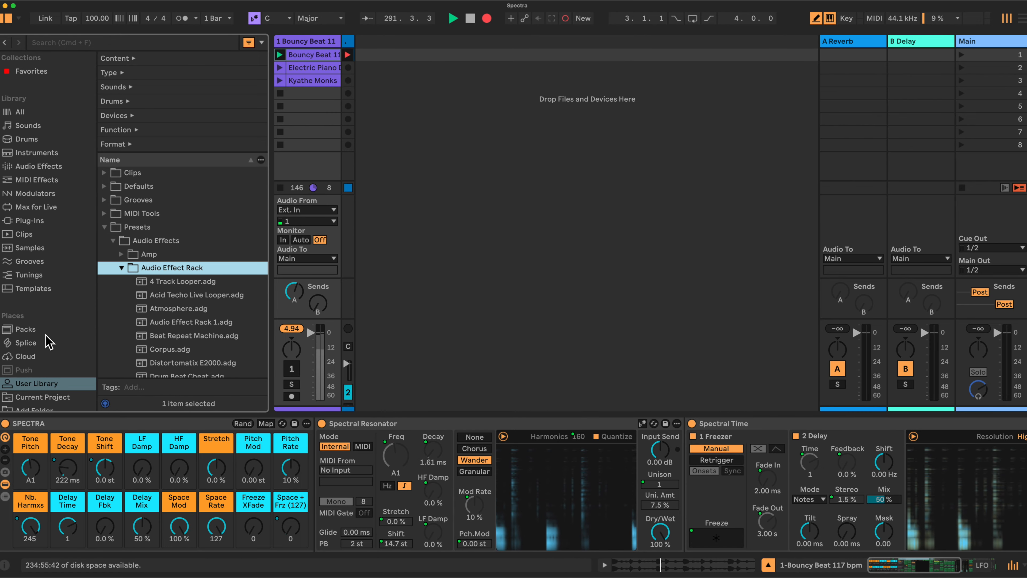
{"action": "left_click", "coordinate": [34, 166]}
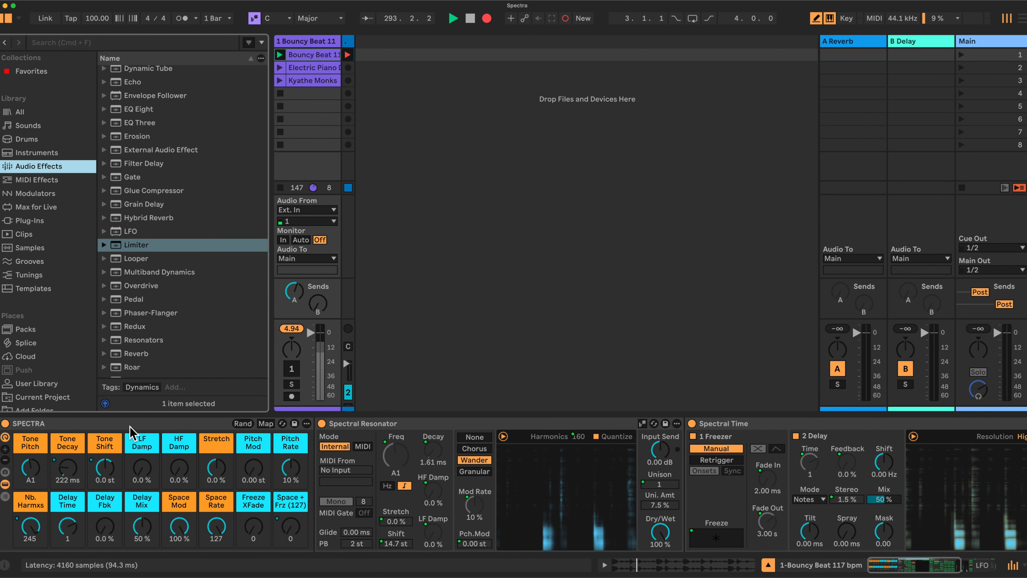
Step: Show the rack's macro variations and check the randomization exclusion option of Tone Pitch, Tone Decay, Stretch, Pitch Mod and Pitch Rate
{"action": "left_click", "coordinate": [5, 472]}
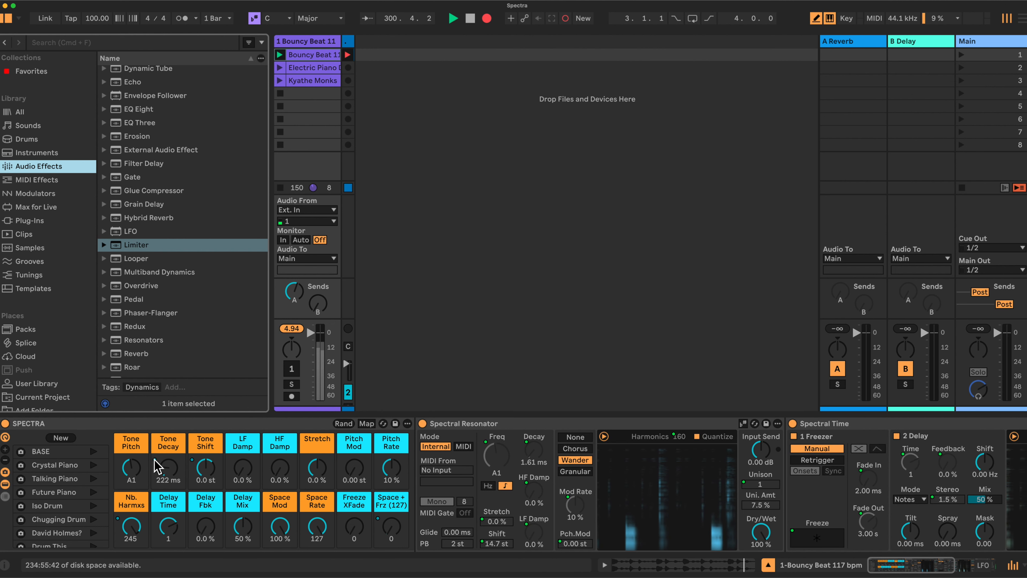
{"action": "right_click", "coordinate": [139, 452]}
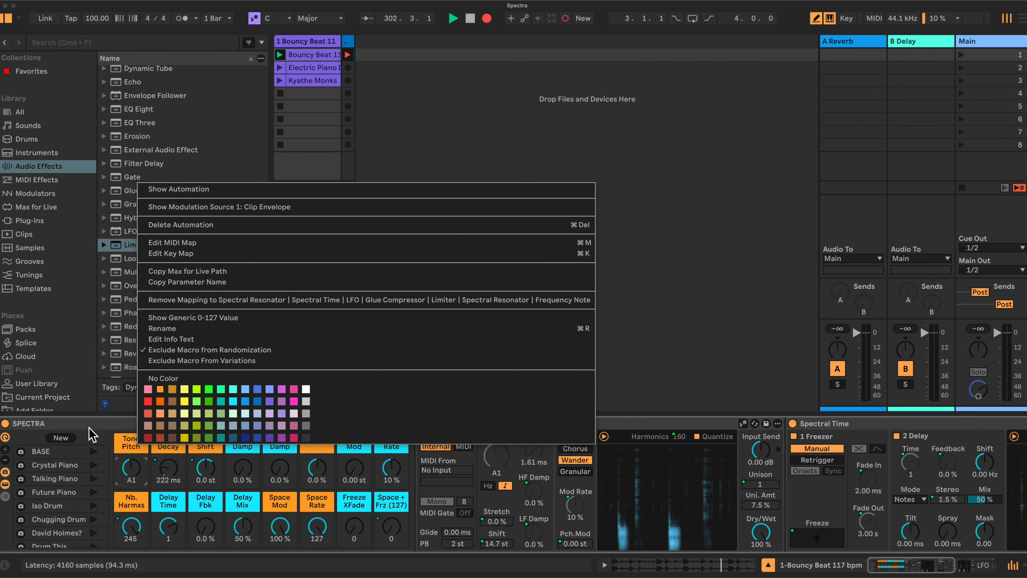
{"action": "left_click", "coordinate": [105, 426]}
{"action": "right_click", "coordinate": [177, 462]}
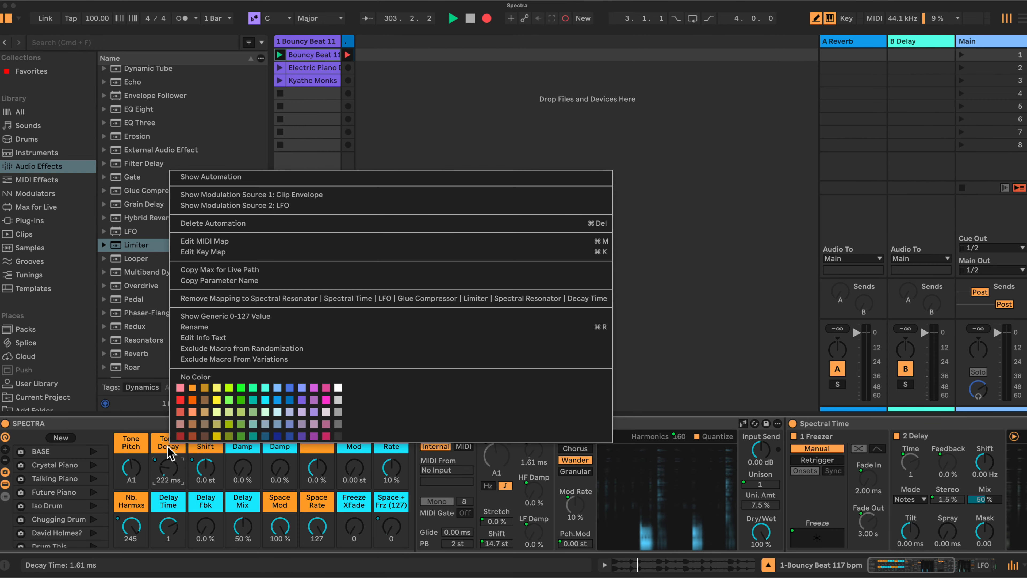
{"action": "left_click", "coordinate": [155, 427]}
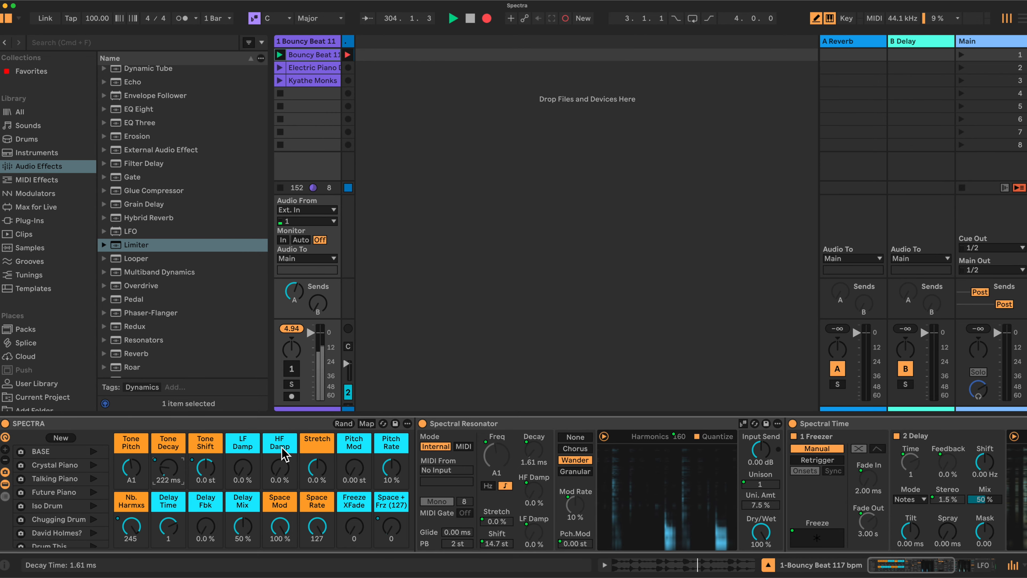
{"action": "right_click", "coordinate": [322, 449]}
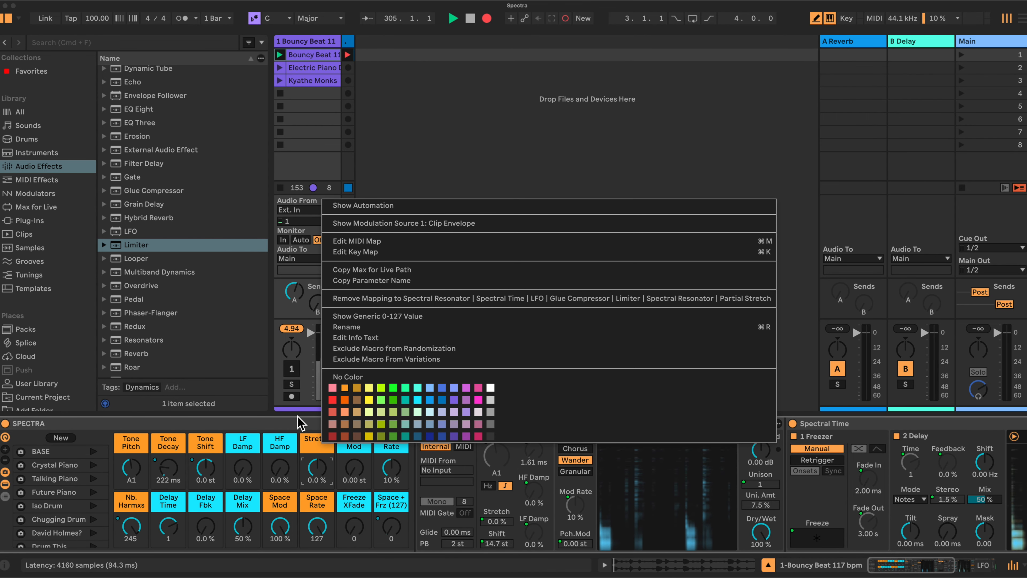
{"action": "left_click", "coordinate": [301, 423]}
{"action": "right_click", "coordinate": [358, 447]}
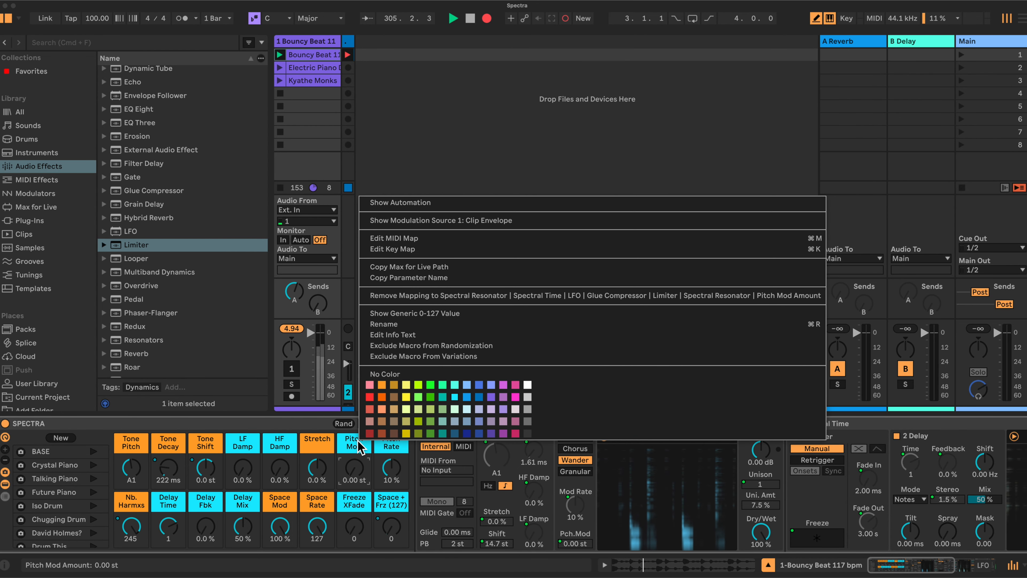
{"action": "left_click", "coordinate": [309, 423]}
{"action": "right_click", "coordinate": [395, 448]}
{"action": "left_click", "coordinate": [302, 424]}
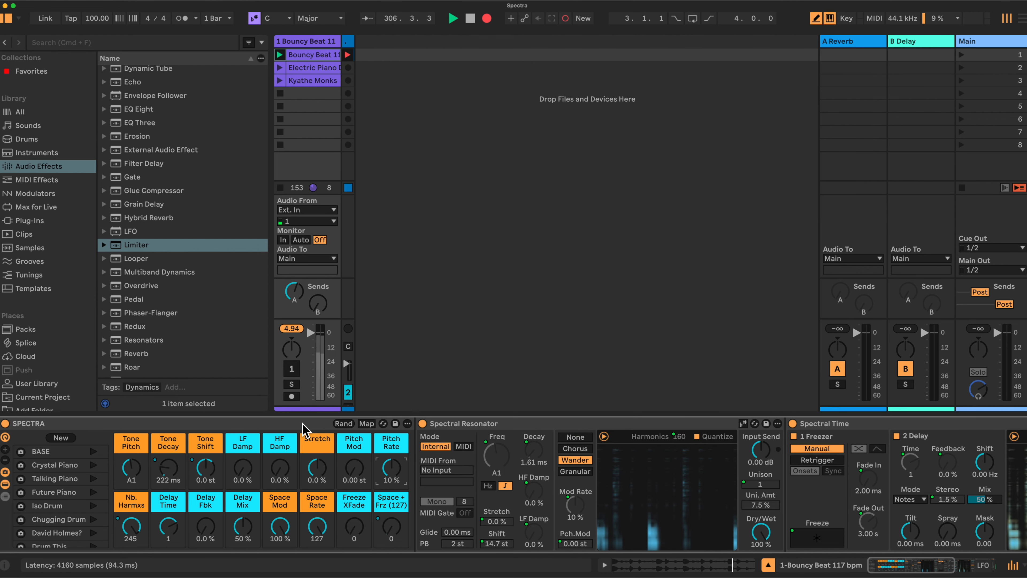
Step: Check the randomization exclusion option of the second-row macros, from Space + Frz (127) back to Nb. Harmxs
{"action": "right_click", "coordinate": [391, 504]}
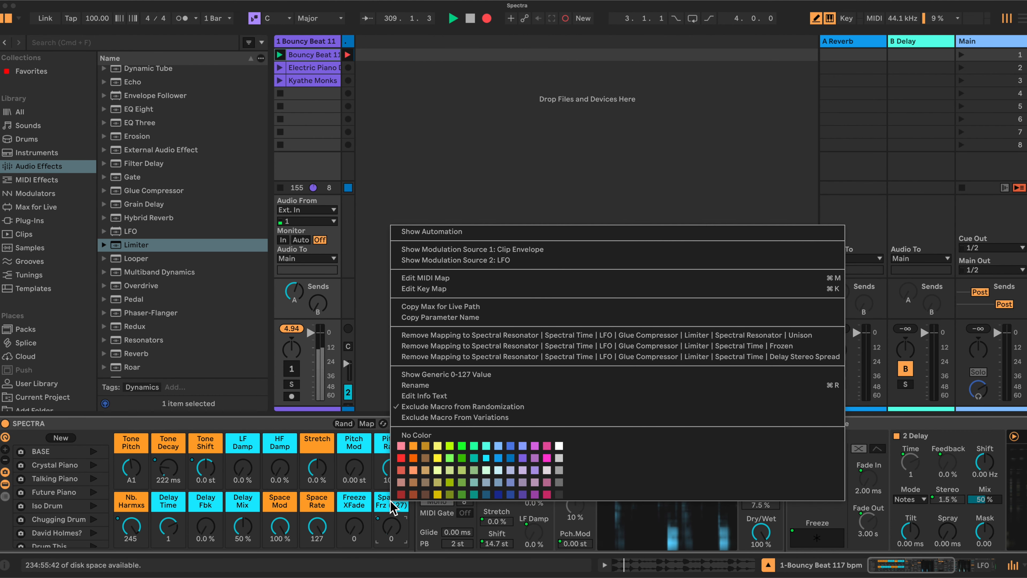
{"action": "right_click", "coordinate": [353, 503]}
{"action": "right_click", "coordinate": [318, 503]}
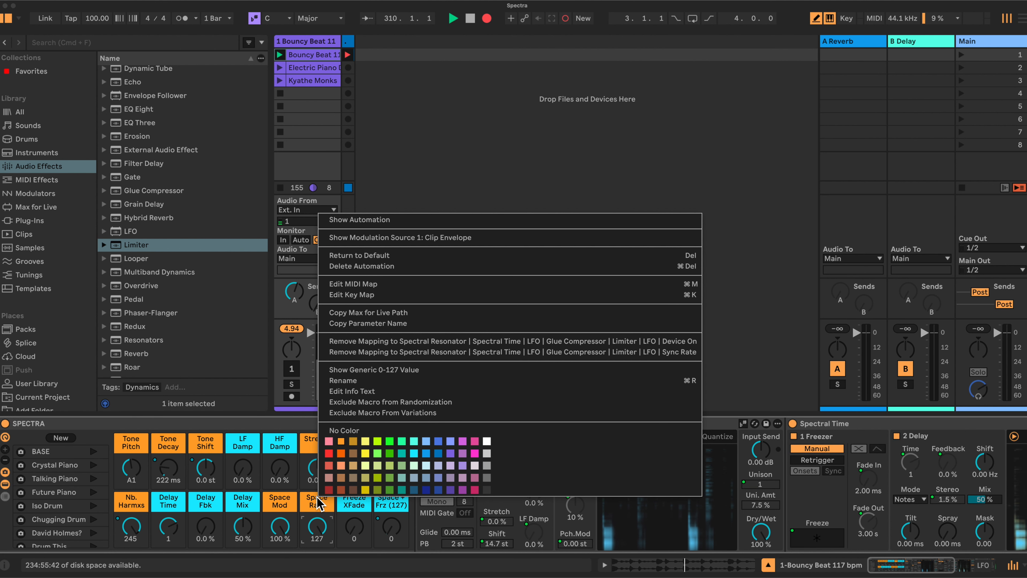
{"action": "right_click", "coordinate": [281, 504]}
{"action": "right_click", "coordinate": [241, 504]}
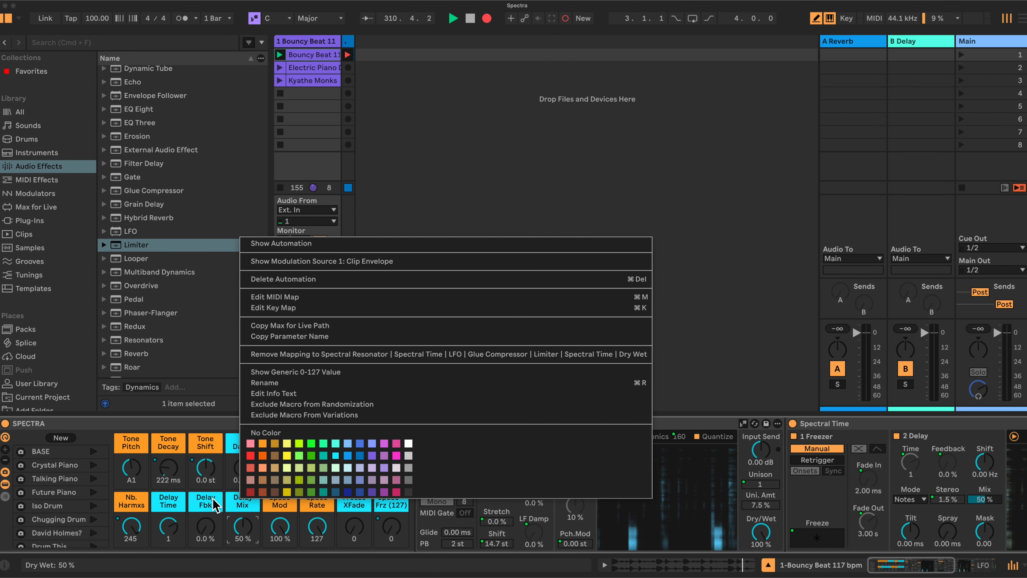
{"action": "right_click", "coordinate": [213, 505]}
{"action": "right_click", "coordinate": [169, 503]}
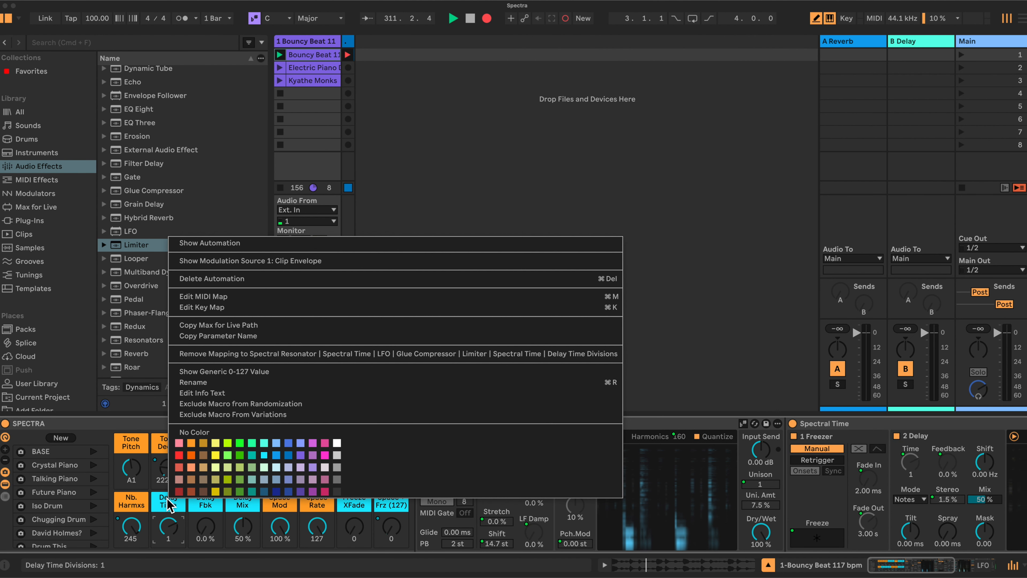
{"action": "right_click", "coordinate": [134, 503]}
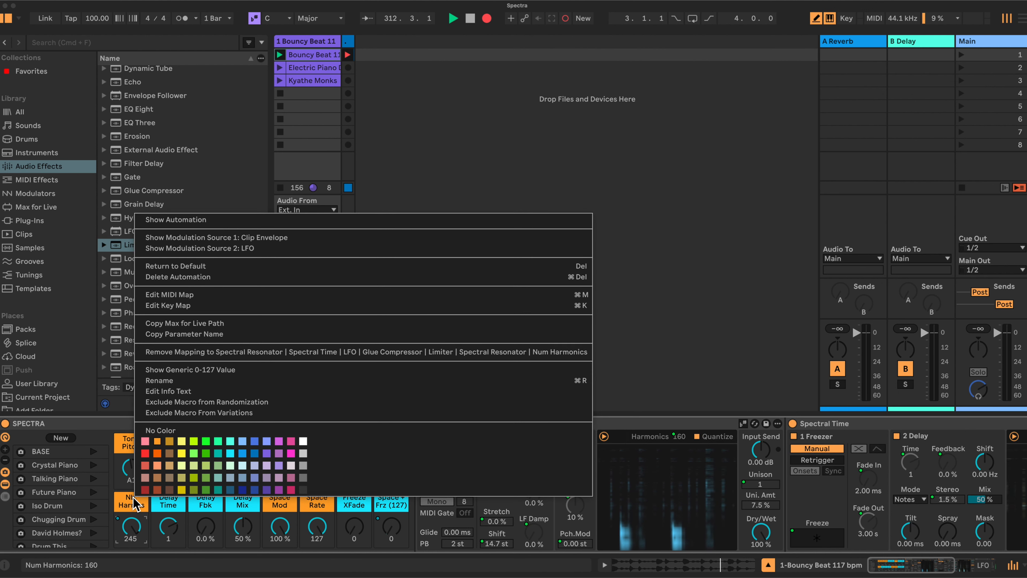
{"action": "left_click", "coordinate": [117, 425]}
Step: Randomize the rack's macros and reactivate track 1 to compare the sound with the rack bypassed and active
{"action": "left_click", "coordinate": [347, 423]}
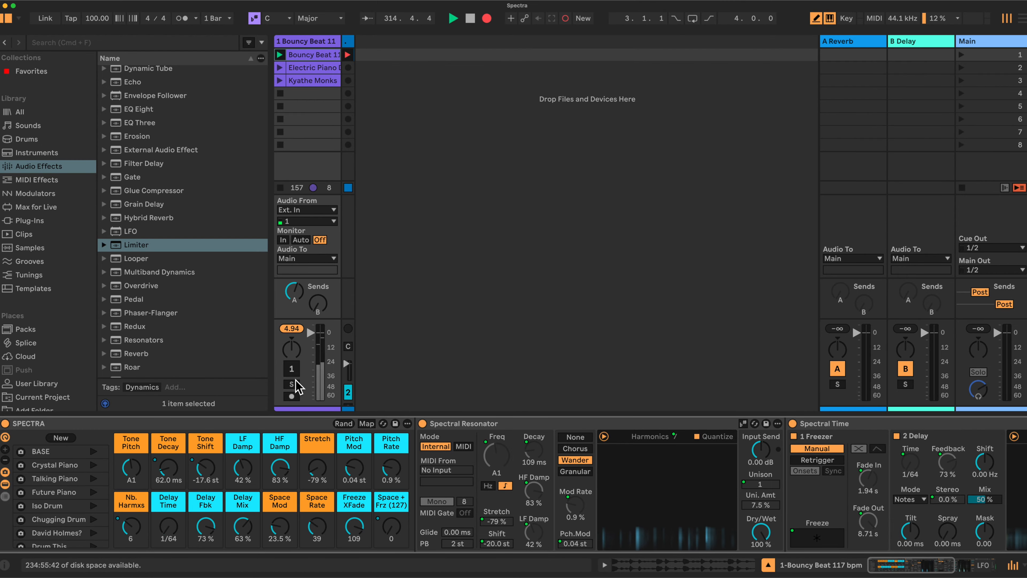
{"action": "left_click", "coordinate": [292, 368]}
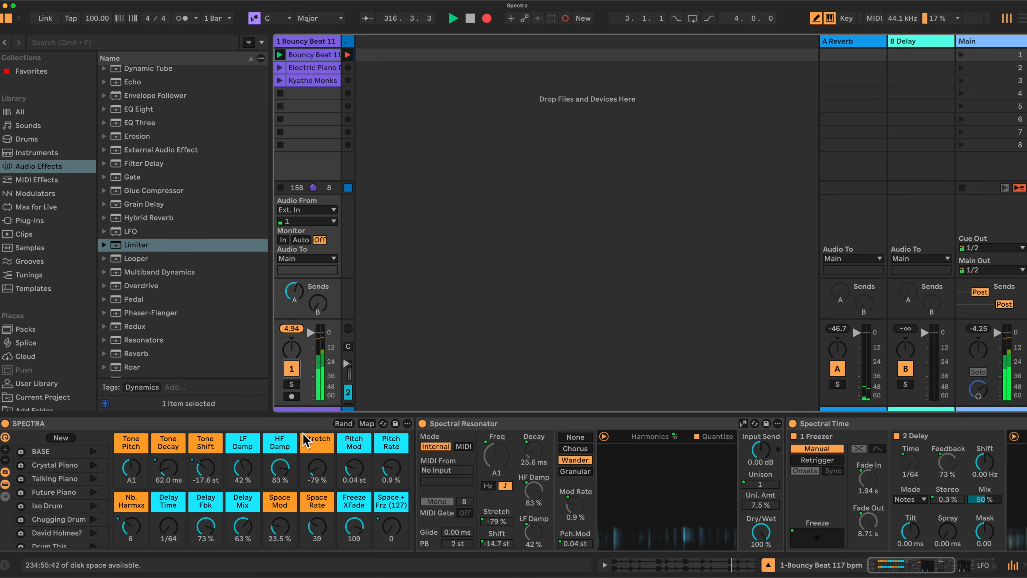
{"action": "left_click", "coordinate": [5, 423]}
{"action": "left_click", "coordinate": [5, 423]}
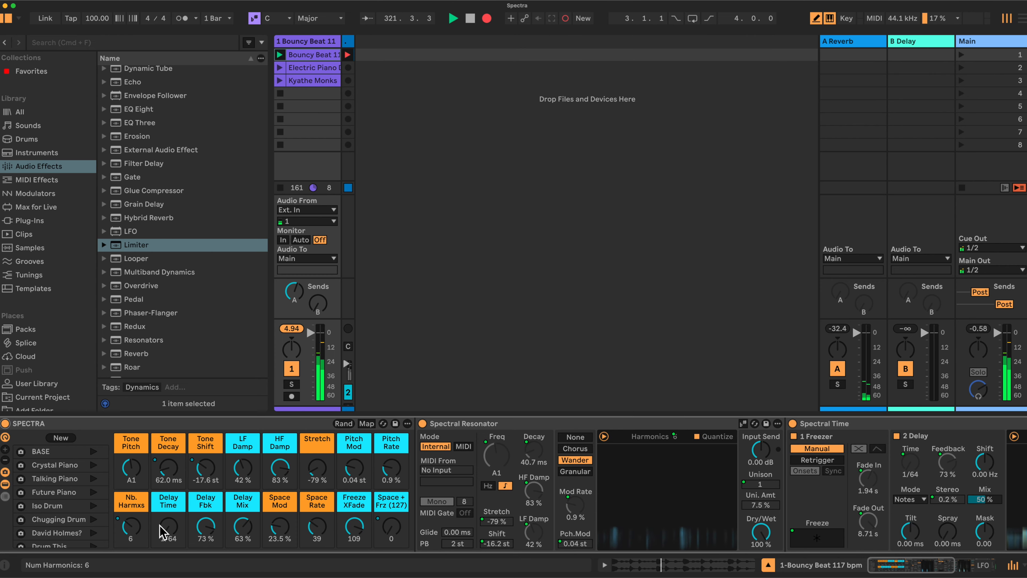
Step: Sweep the rack's Nb. Harmxs macro up to 51 and back to 28, and set Tone Shift to 12 st
{"action": "left_click_drag", "start_coordinate": [130, 528], "coordinate": [130, 506]}
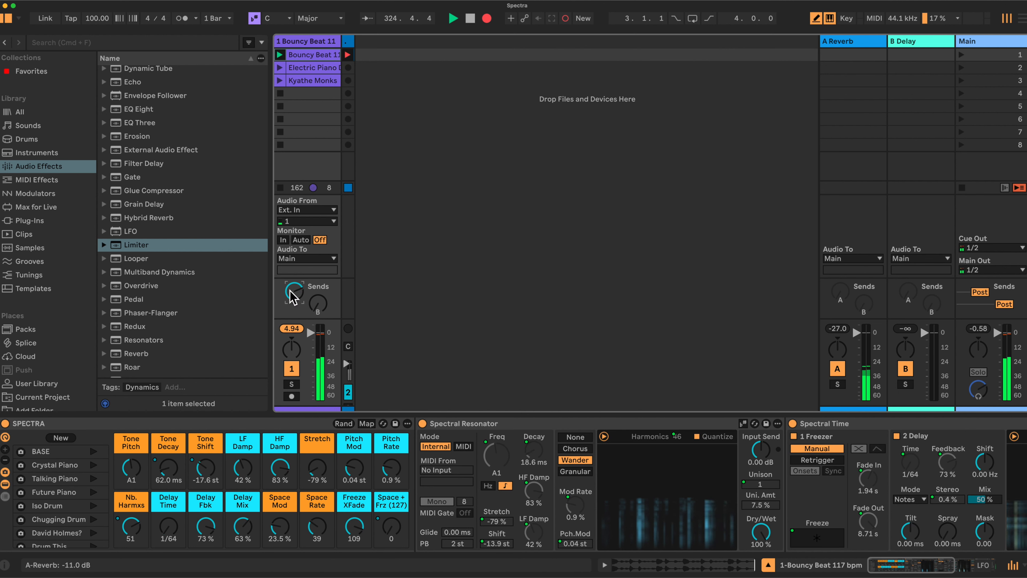
{"action": "left_click_drag", "start_coordinate": [131, 522], "coordinate": [131, 529]}
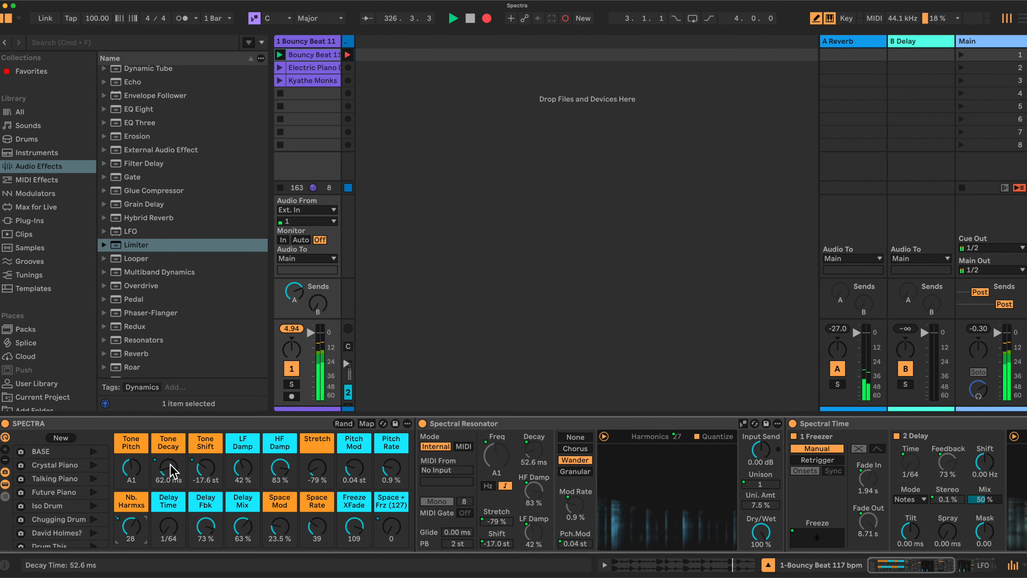
{"action": "left_click_drag", "start_coordinate": [205, 469], "coordinate": [205, 455]}
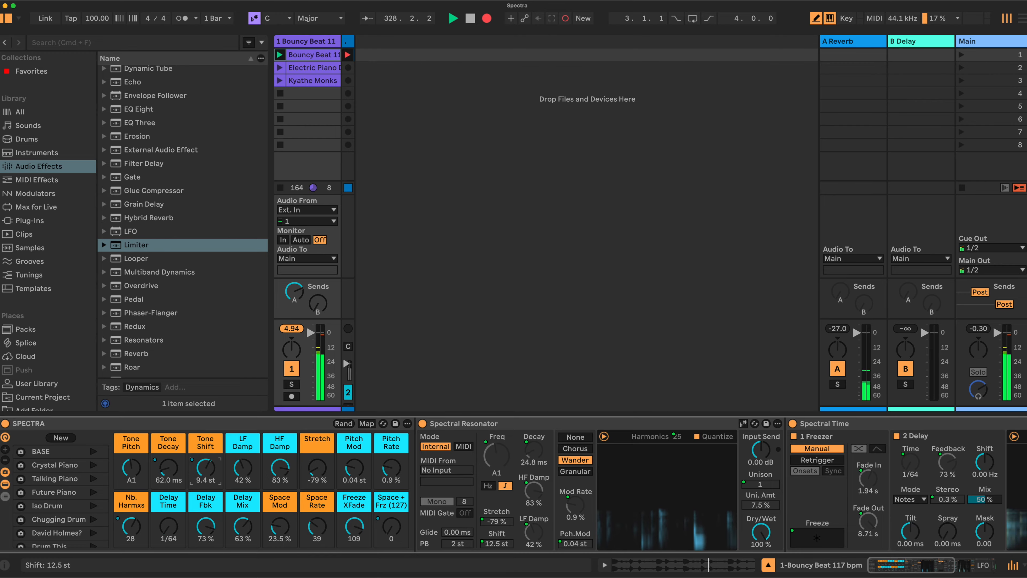
{"action": "type", "text": "12"}
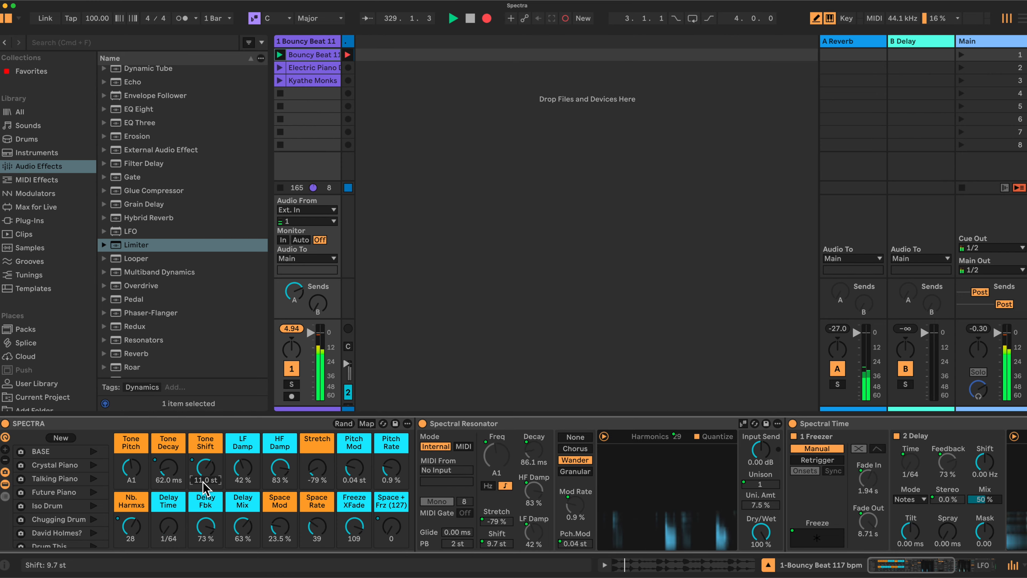
{"action": "key", "text": "Return"}
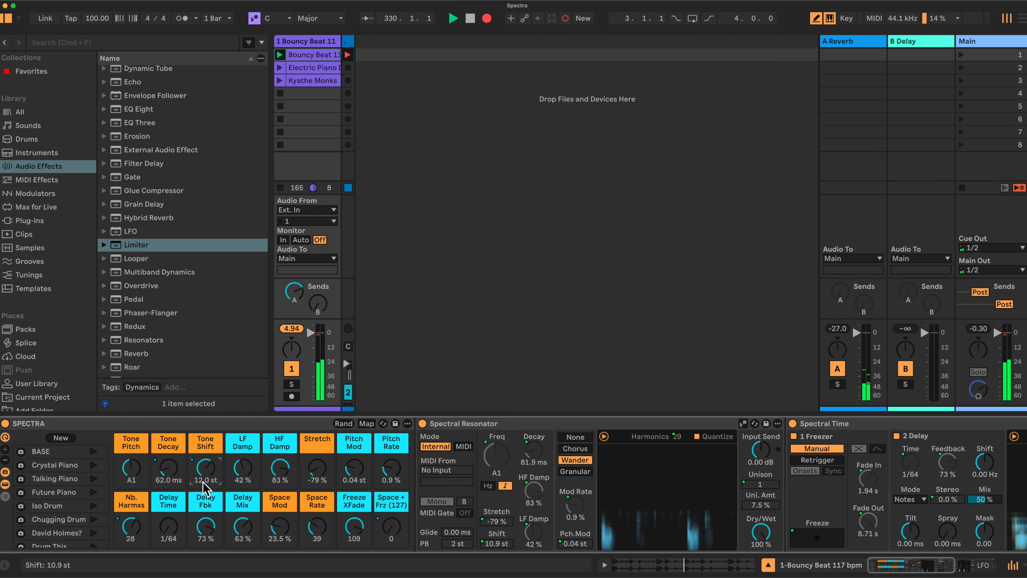
Step: Sweep the Stretch macro up to about -8.7 % and back down to -45 %
{"action": "left_click_drag", "start_coordinate": [322, 477], "coordinate": [320, 468]}
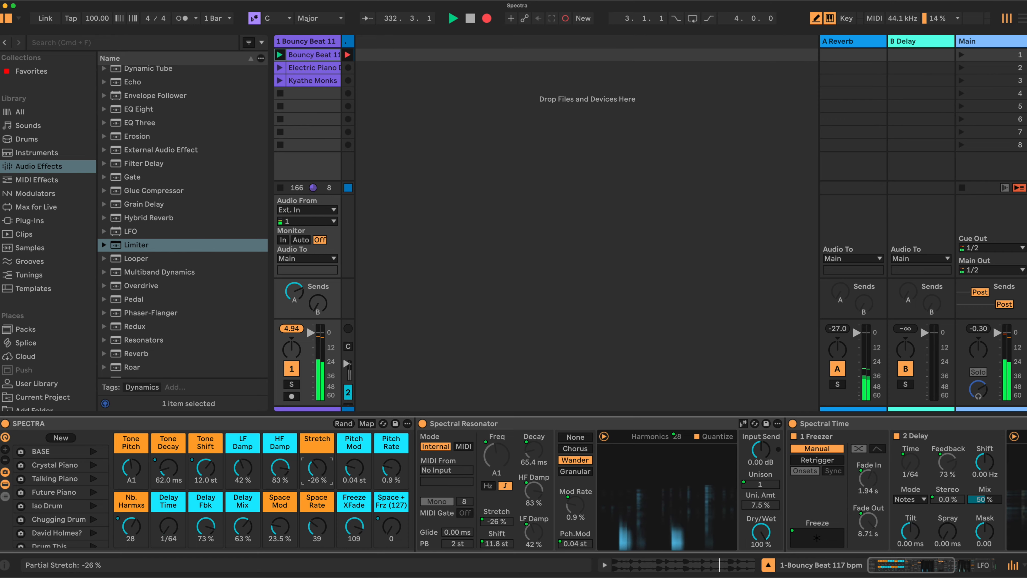
{"action": "left_click_drag", "start_coordinate": [320, 465], "coordinate": [320, 463]}
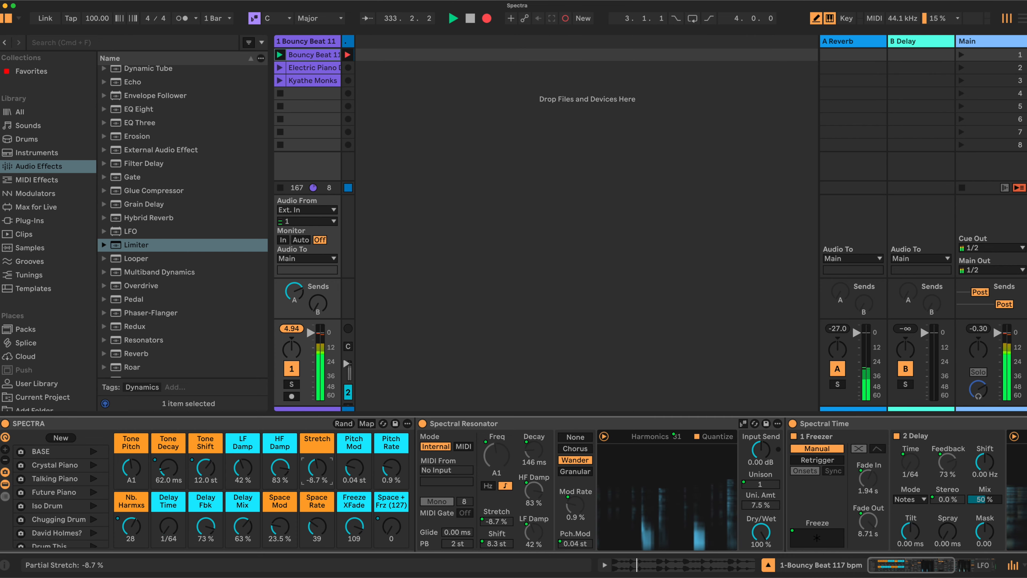
{"action": "left_click_drag", "start_coordinate": [320, 463], "coordinate": [320, 469]}
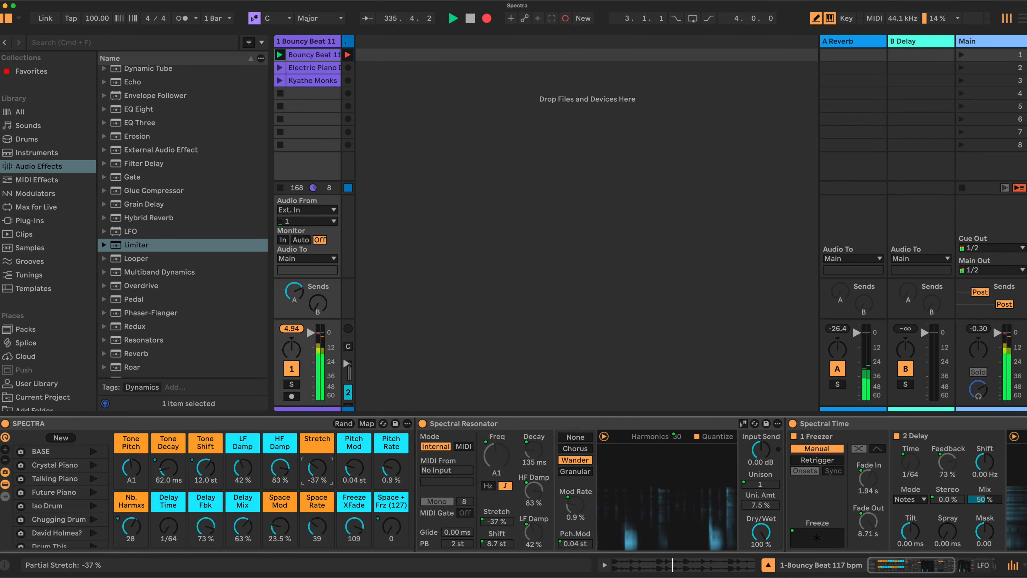
{"action": "left_click_drag", "start_coordinate": [319, 469], "coordinate": [320, 470]}
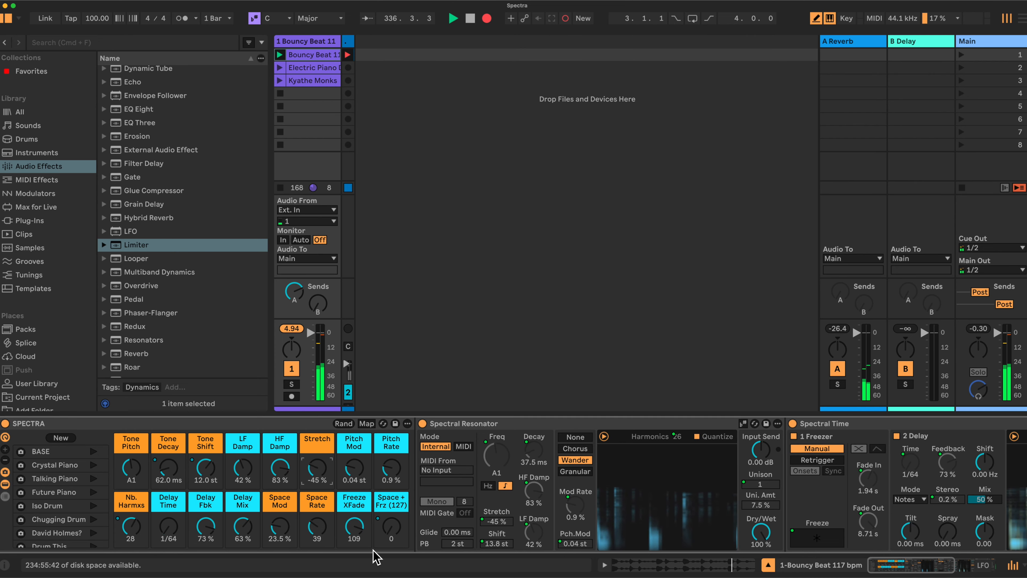
Step: Adjust the rack macros to 127 for Space + Frz, -32 % for Stretch and 53 for Nb. Harmxs
{"action": "mouse_move", "coordinate": [389, 527]}
{"action": "left_mouse_down"}
{"action": "mouse_move", "coordinate": [389, 509]}
{"action": "mouse_move", "coordinate": [378, 532]}
{"action": "left_mouse_up"}
{"action": "left_click", "coordinate": [317, 468]}
{"action": "left_click_drag", "start_coordinate": [317, 468], "coordinate": [317, 467]}
{"action": "left_click_drag", "start_coordinate": [130, 527], "coordinate": [130, 520]}
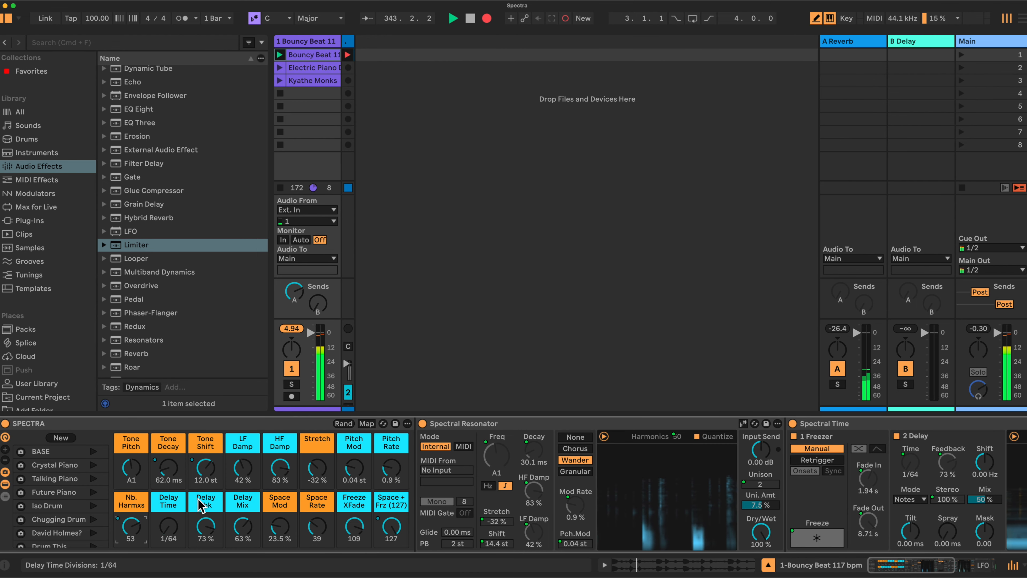